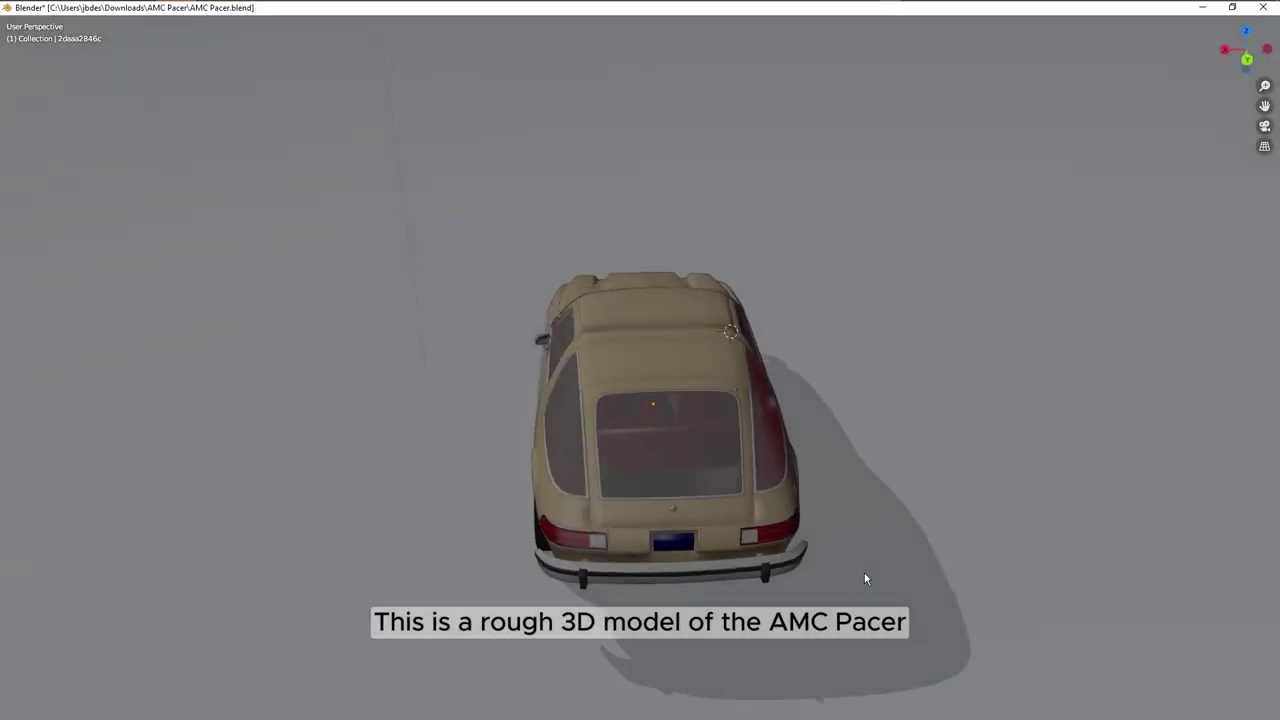
- Orbit and zoom the Blender viewport to a clean side-on view of the Pacer
mouse_move(864, 573)
mouse_down()
mouse_move(1014, 586)
mouse_move(606, 531)
mouse_move(534, 494)
mouse_move(566, 494)
mouse_move(531, 474)
mouse_up()
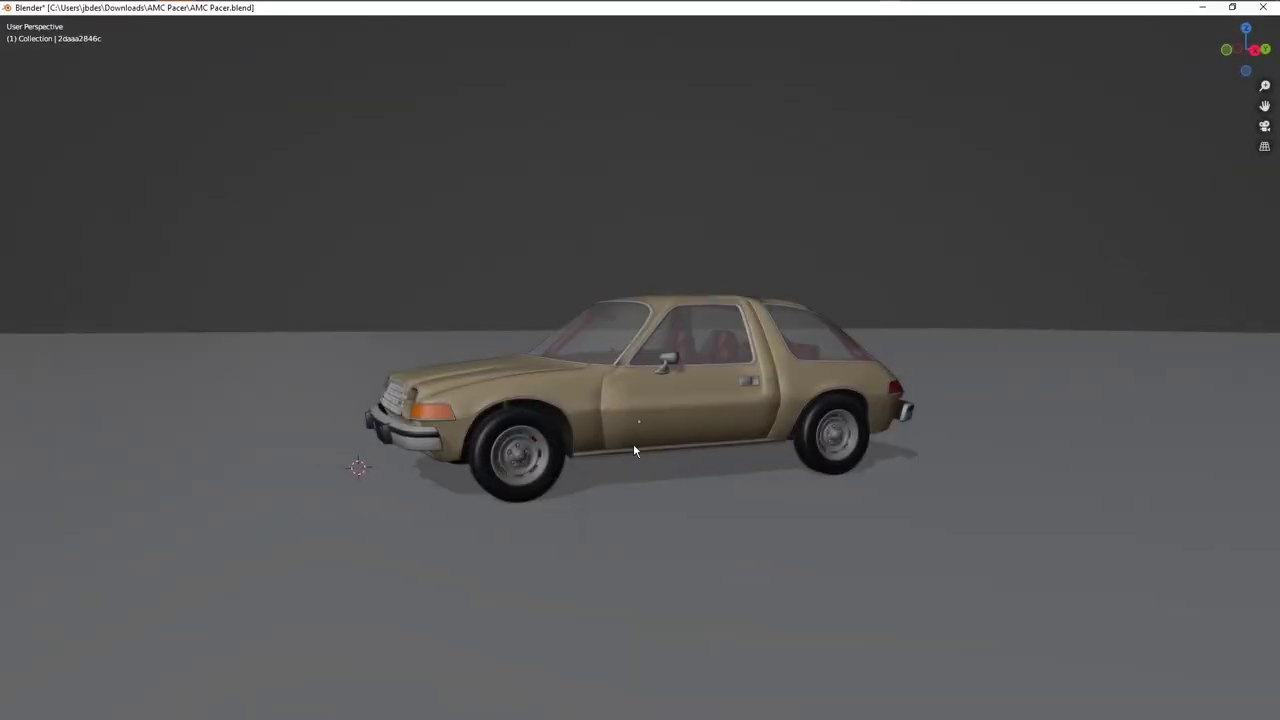
drag(633, 443, 626, 480)
scroll(626, 480, down, 2)
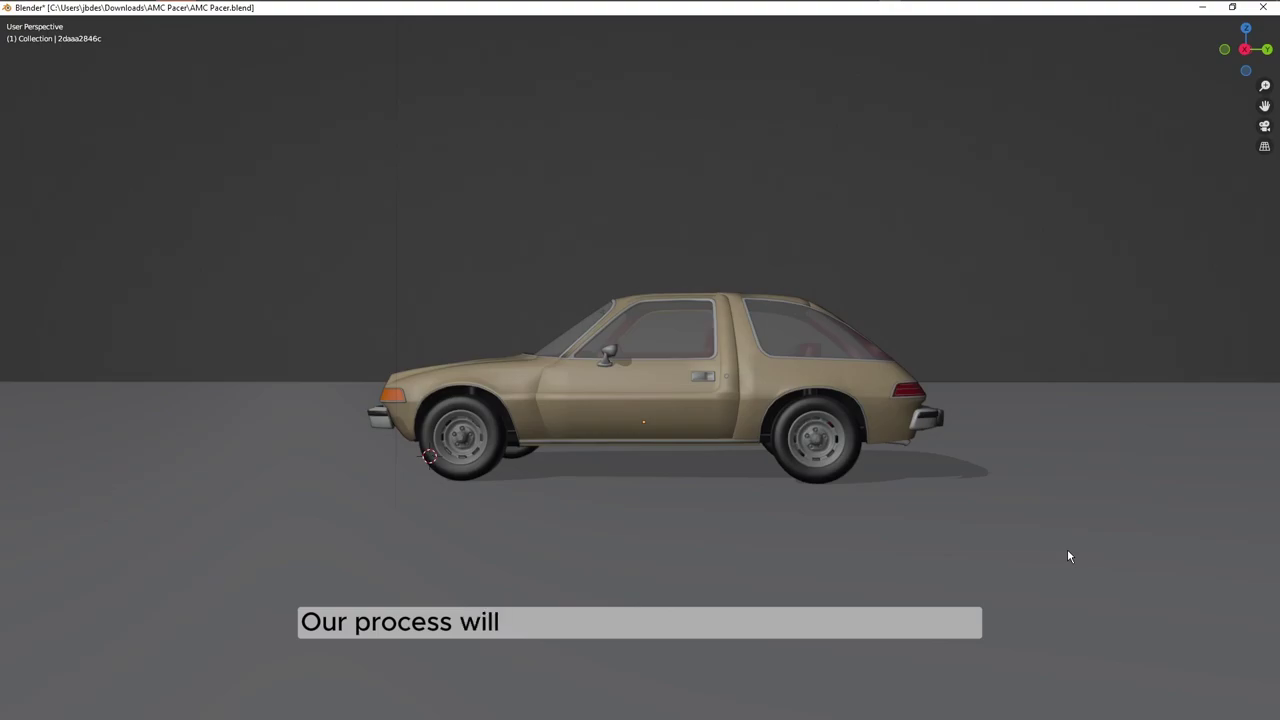
- Take a full-screen snip of the side view and open the captured image
key(super+shift+s)
click(671, 16)
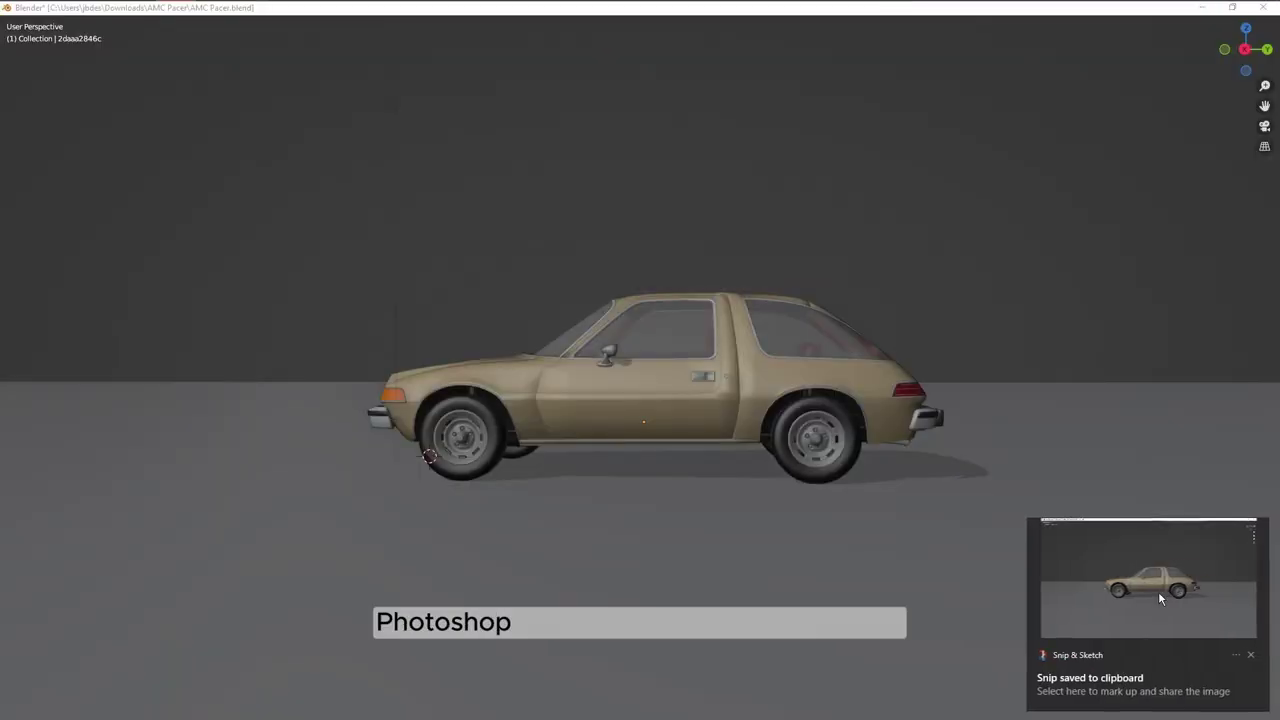
click(1078, 543)
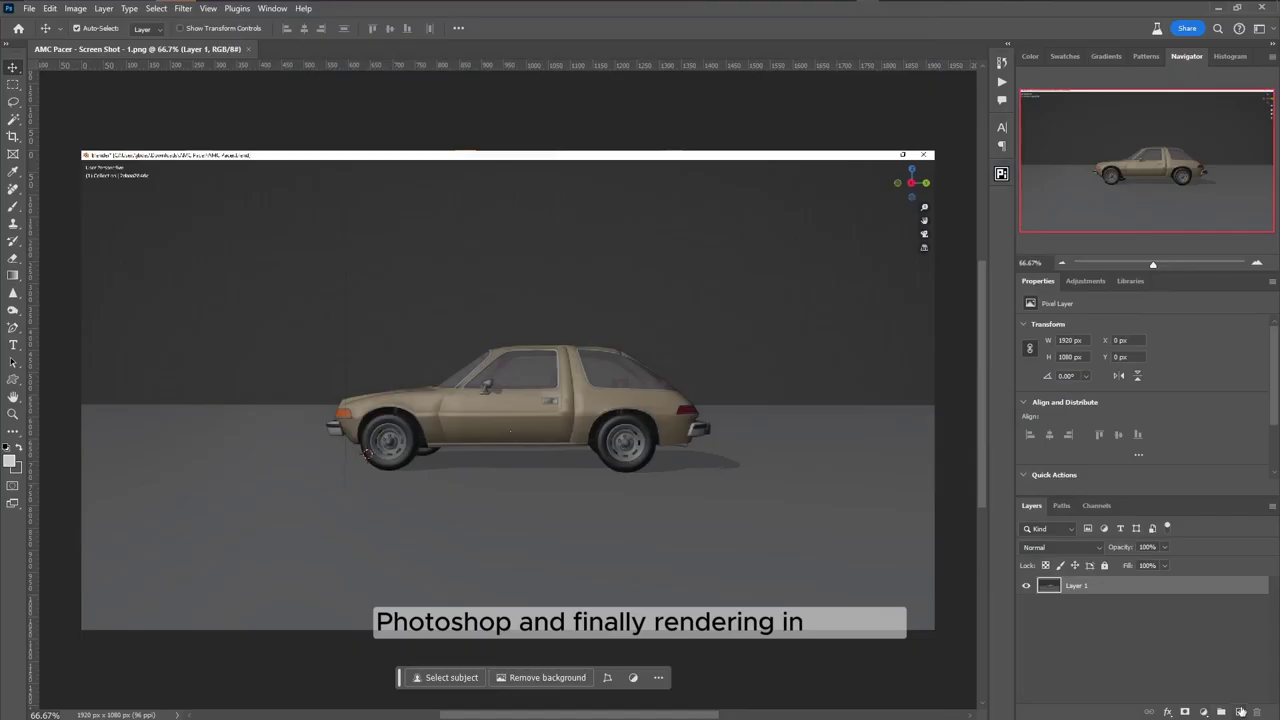
- Add a new Layer 2 and fill it white with the Paint Bucket
click(6, 446)
click(18, 446)
click(13, 275)
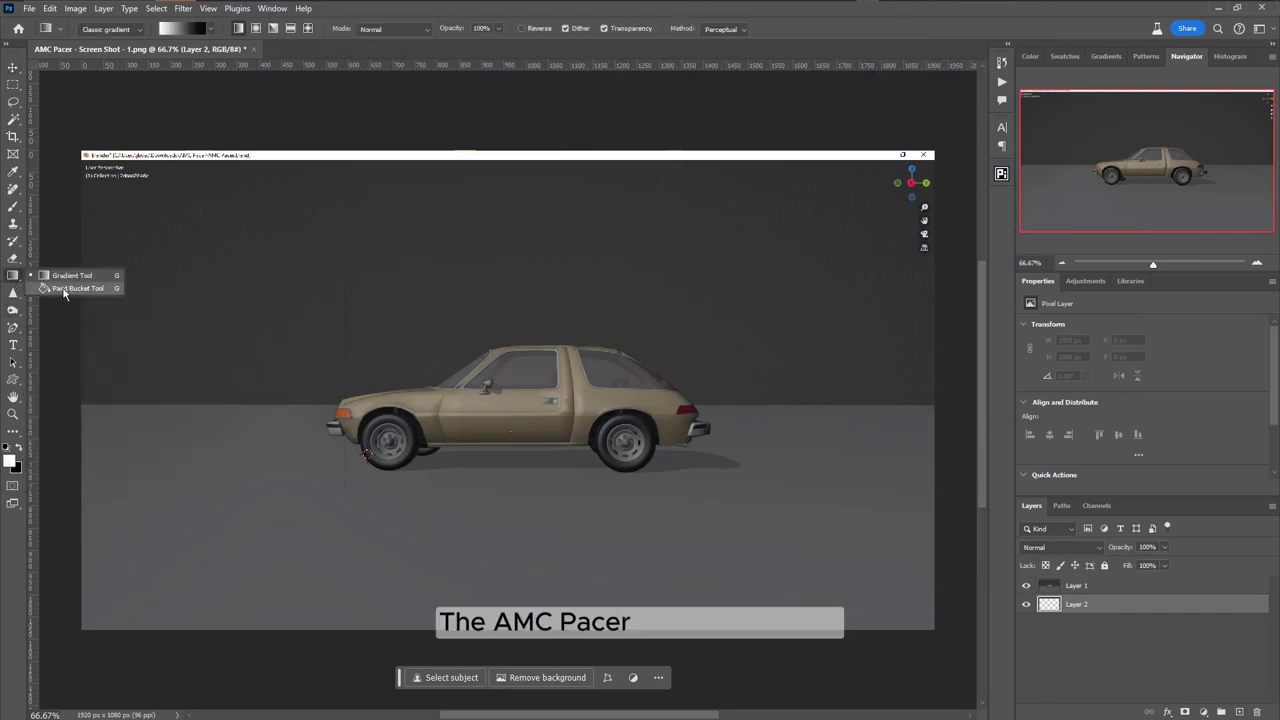
click(60, 293)
click(600, 520)
- Fade the screenshot layer to 72% opacity and add a new empty Layer 3
click(1068, 586)
drag(1170, 571, 1148, 571)
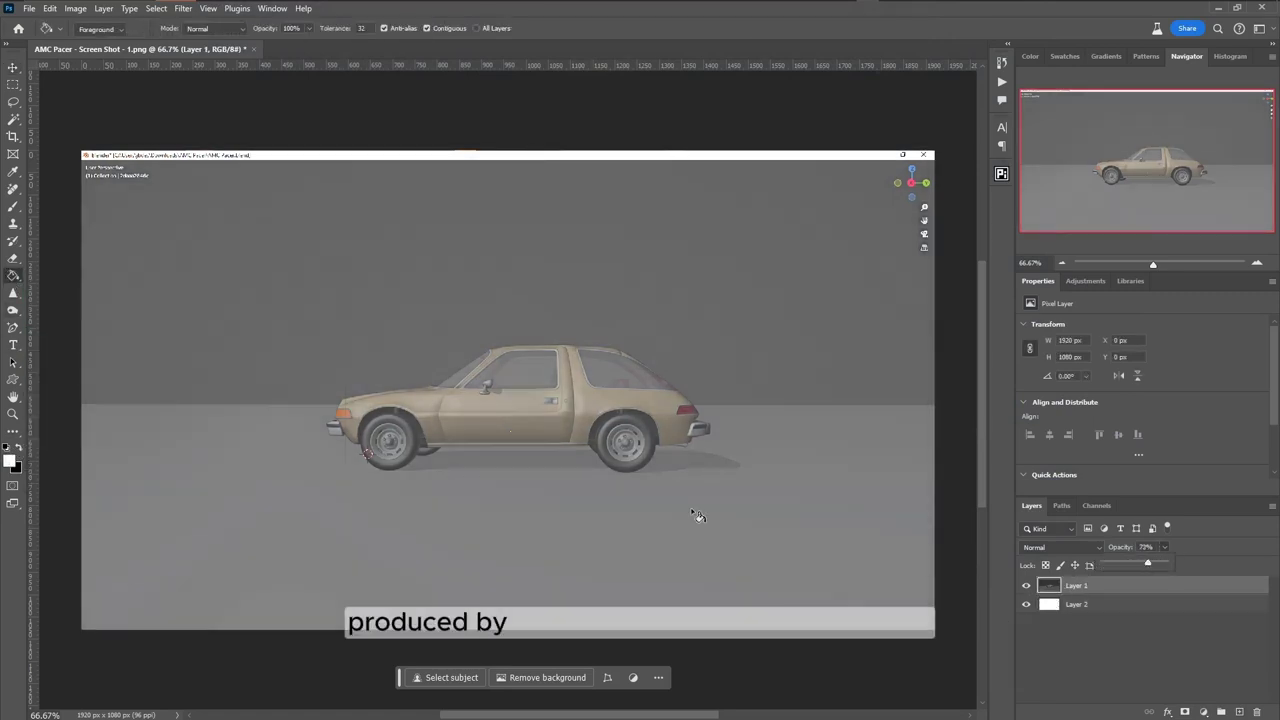
key(v)
key(Tab)
key(ctrl+1)
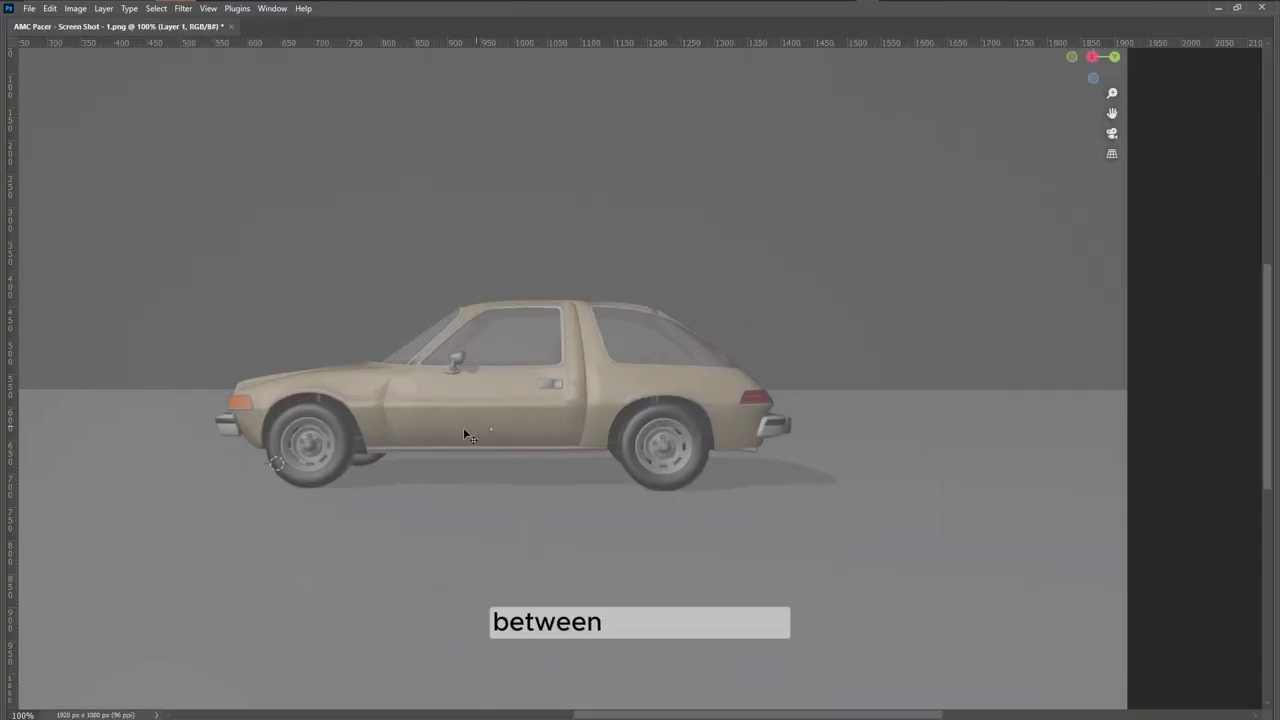
drag(463, 427, 515, 455)
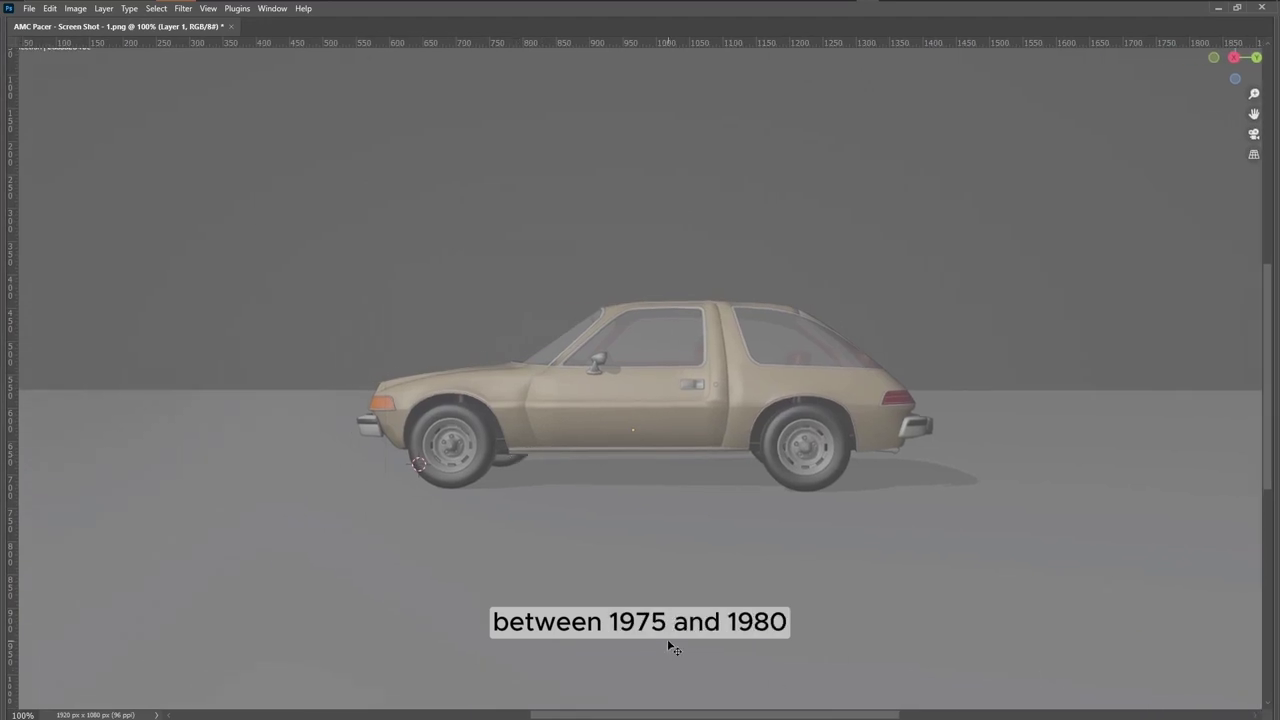
key(Tab)
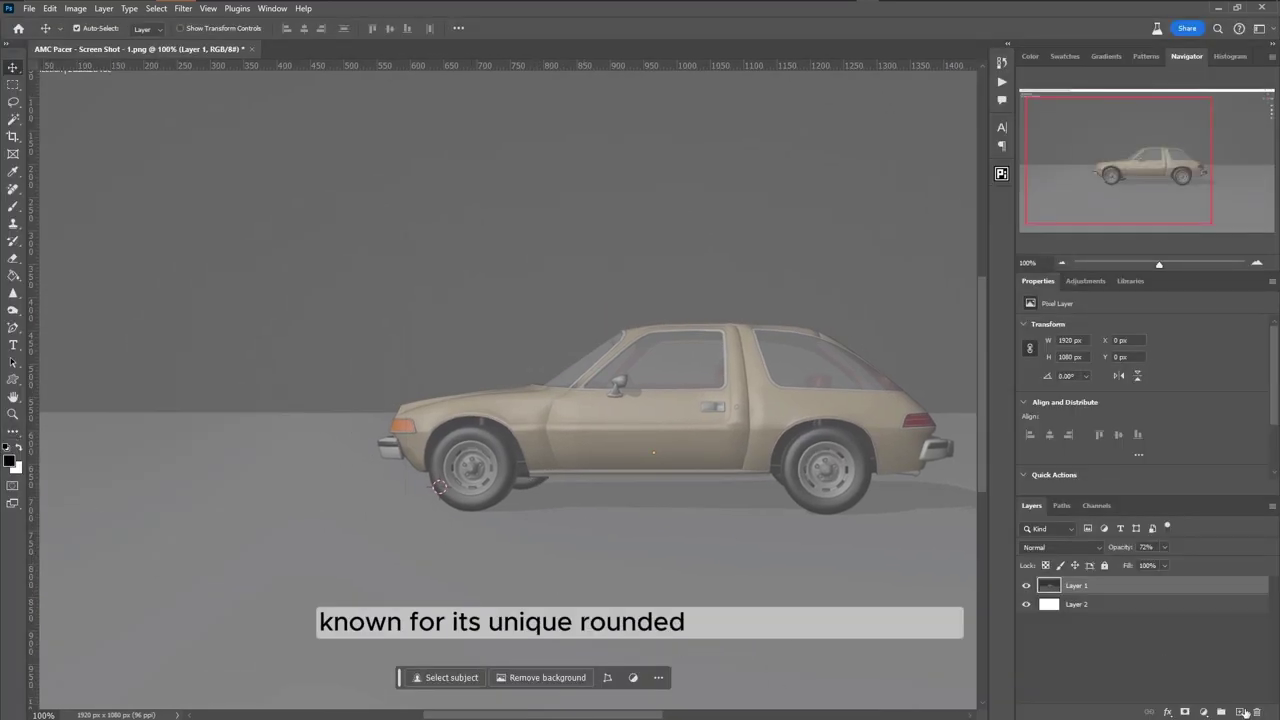
key(ctrl+shift+alt+n)
key(Tab)
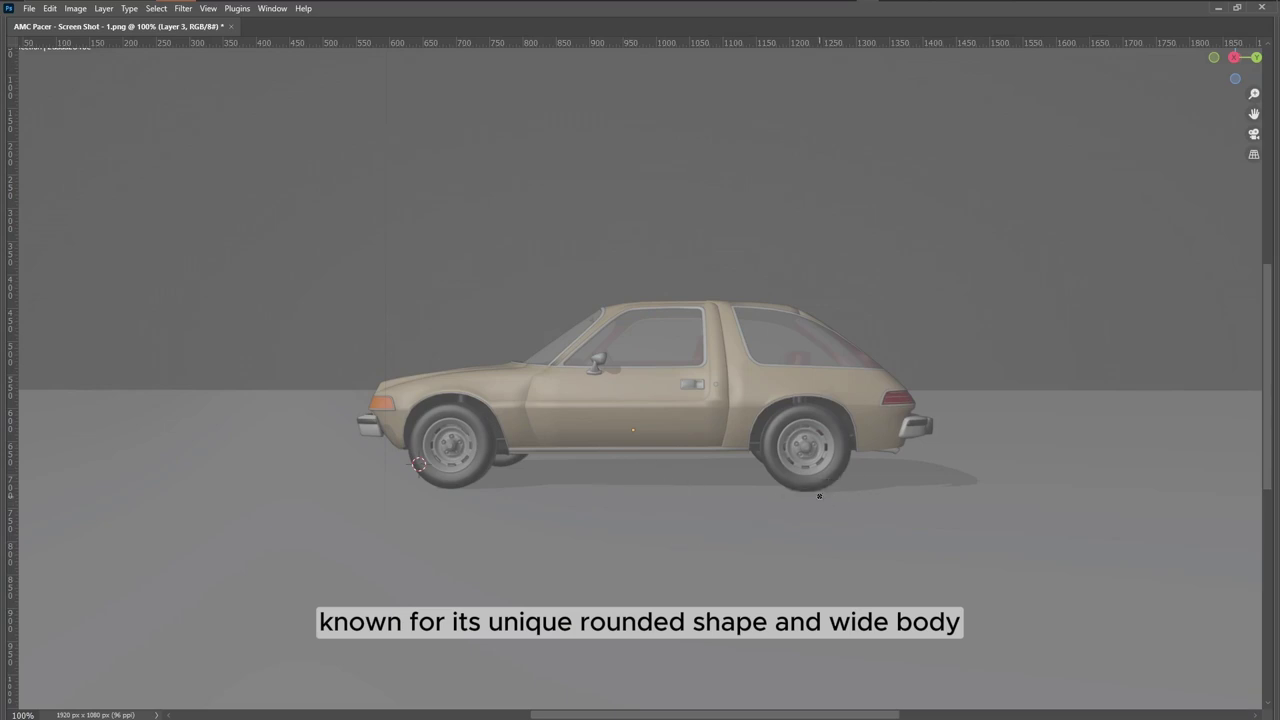
- Paint and undo a few test pencil strokes below the car on Layer 3
drag(429, 586, 851, 503)
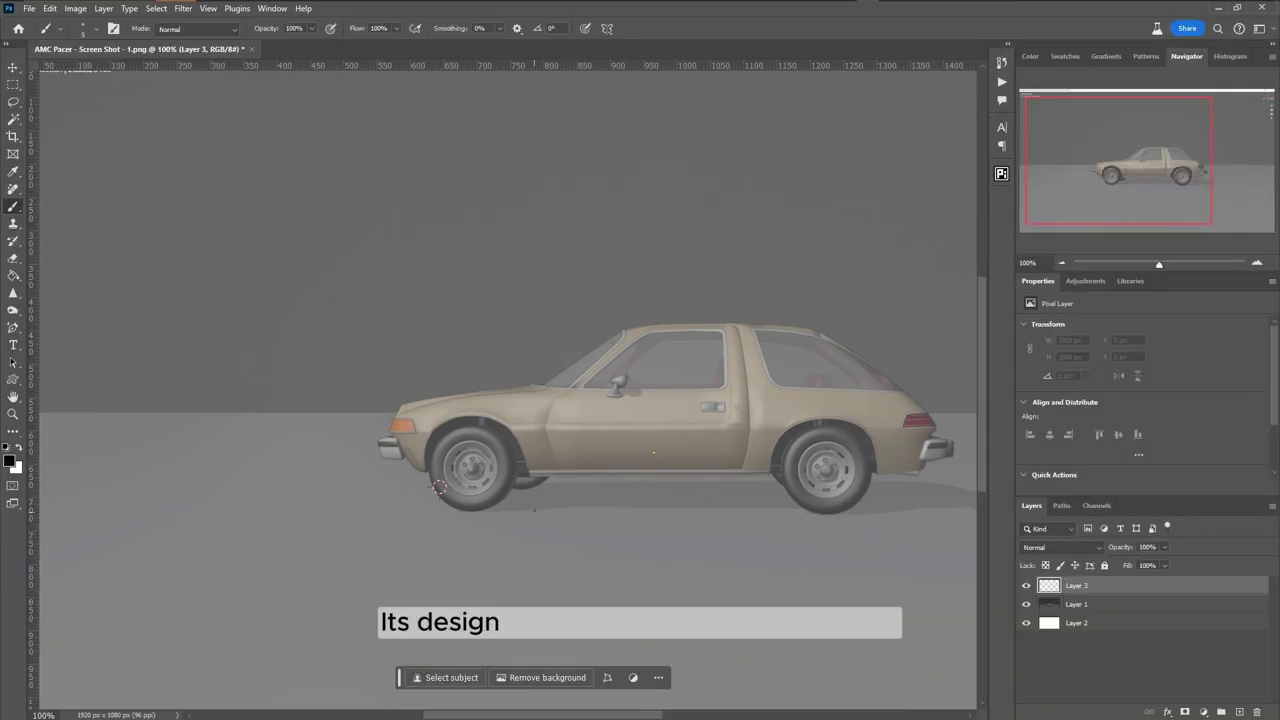
drag(525, 505, 646, 468)
key(ctrl+z)
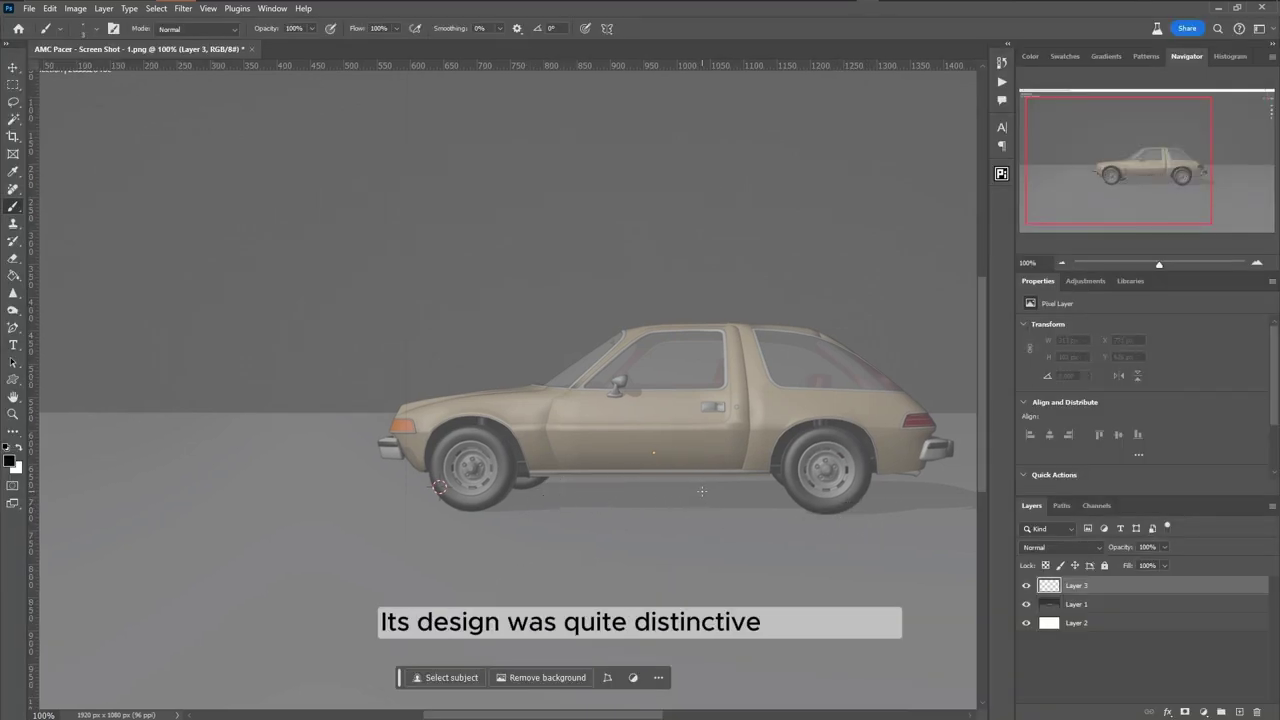
drag(612, 525, 690, 485)
key(ctrl+z)
- Draw a new, lower hood line over the faded car at 100% view
key(Tab)
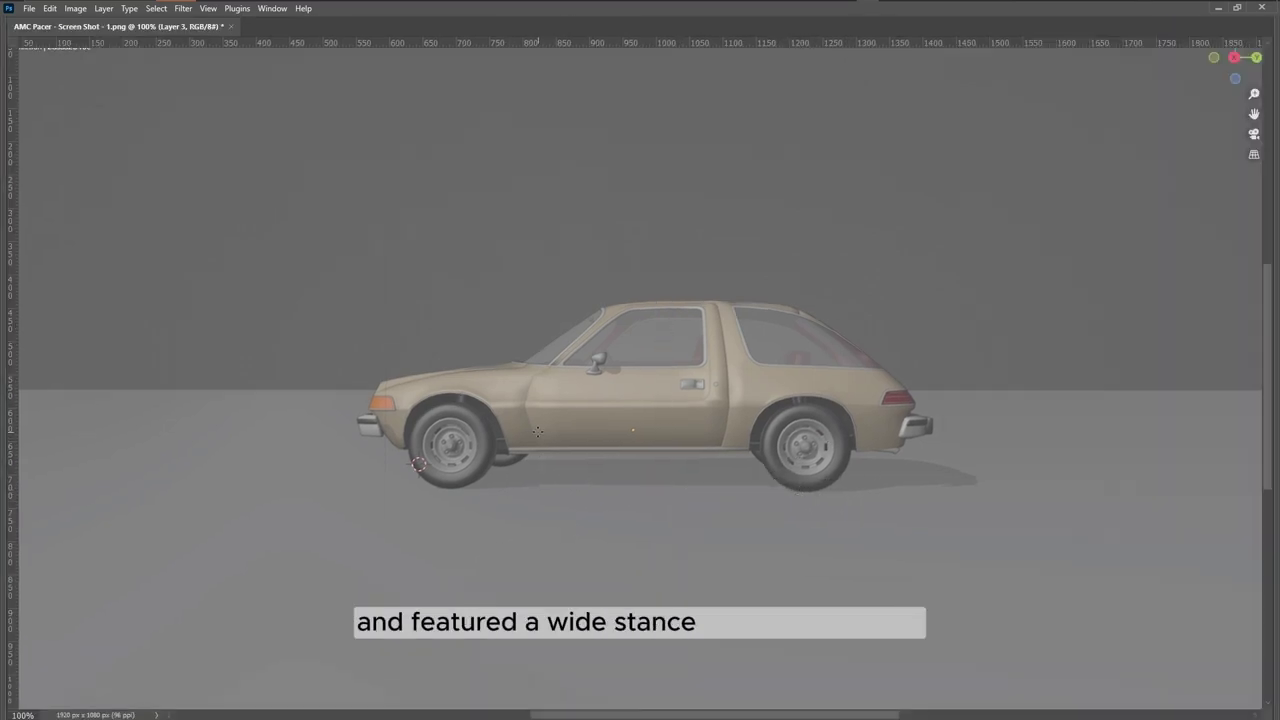
key(ctrl+plus)
scroll(640, 400, right, 3)
key(Tab)
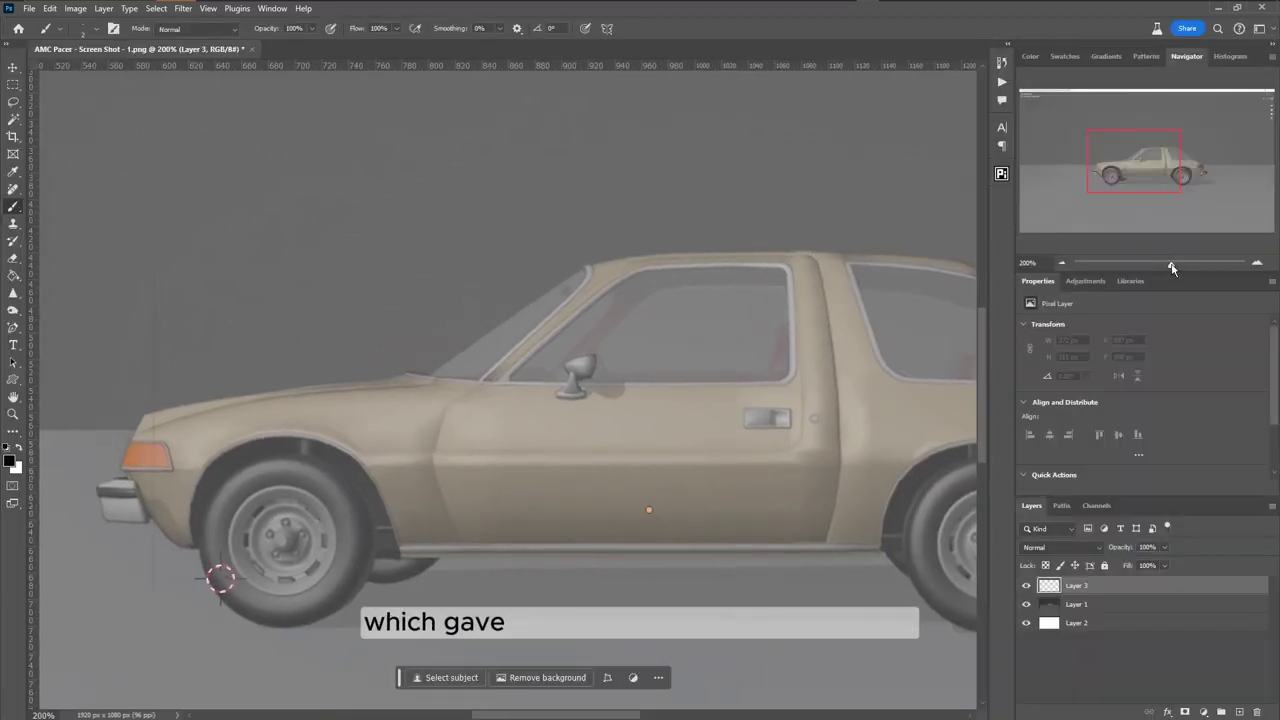
drag(1171, 264, 1160, 264)
key(Tab)
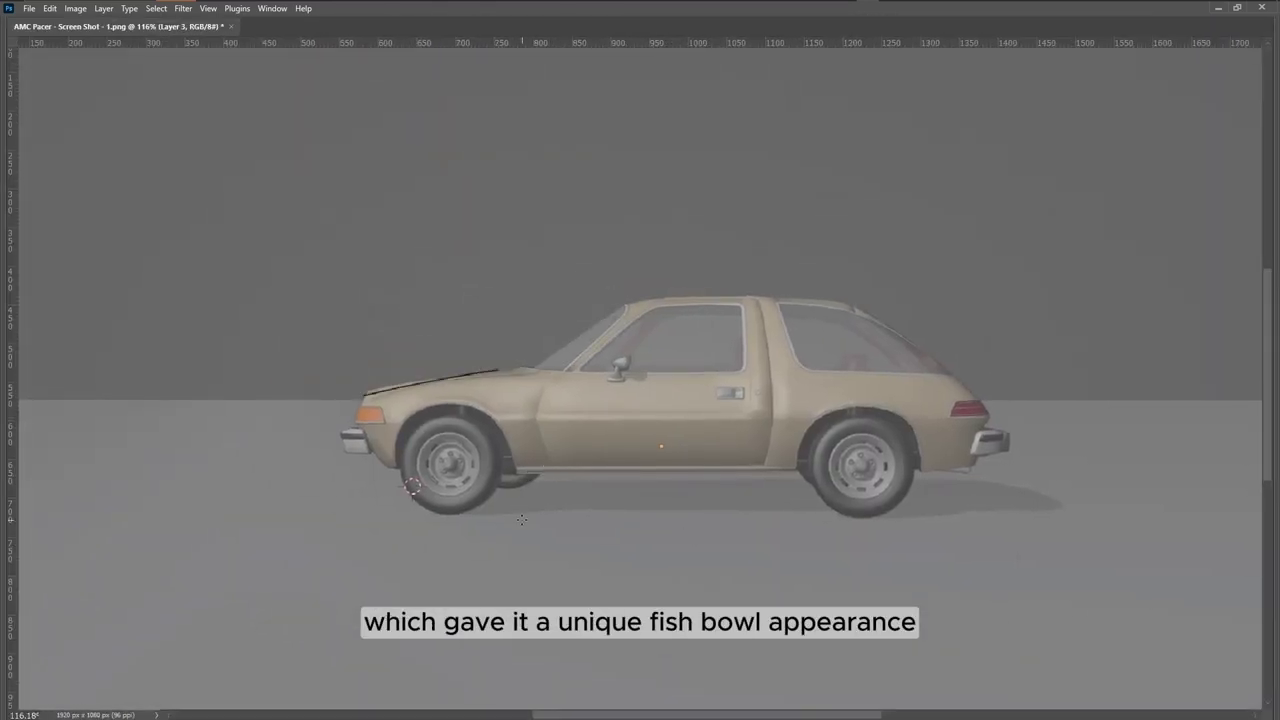
key(ctrl+minus)
drag(352, 372, 523, 327)
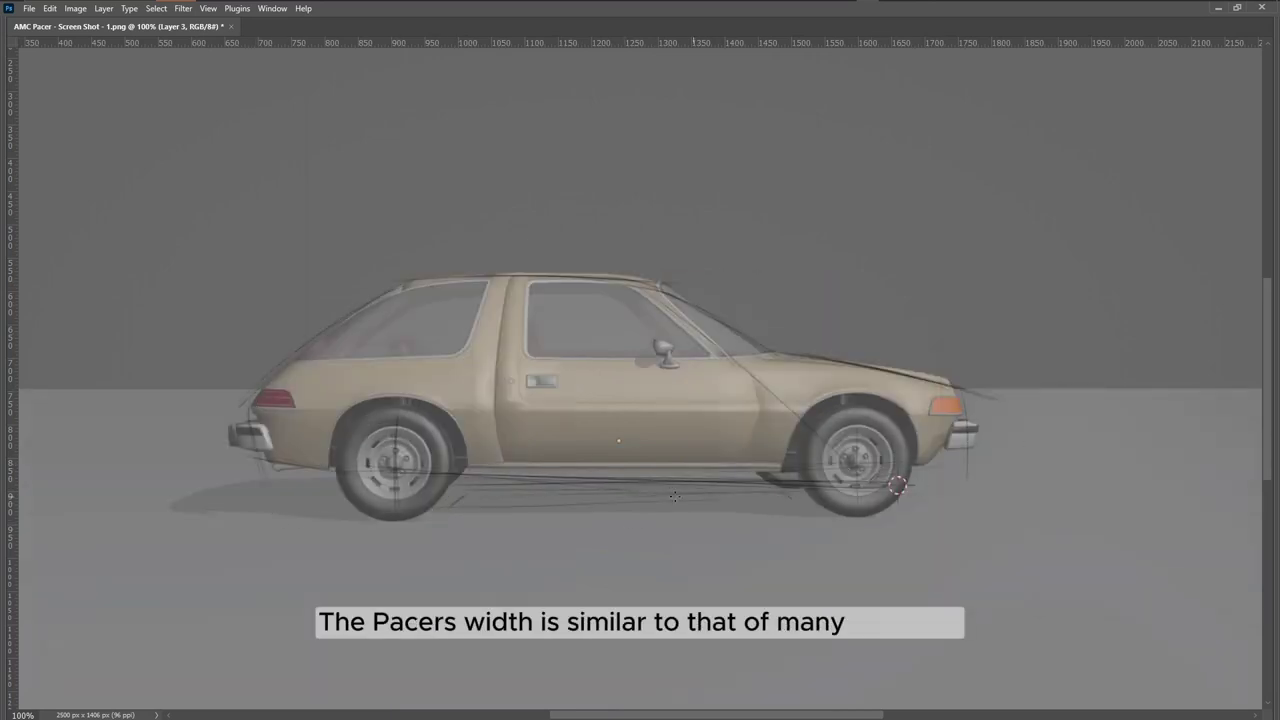
- Flip the canvas horizontally back and forth to check the sketch's proportions
key(ctrl+shift+h)
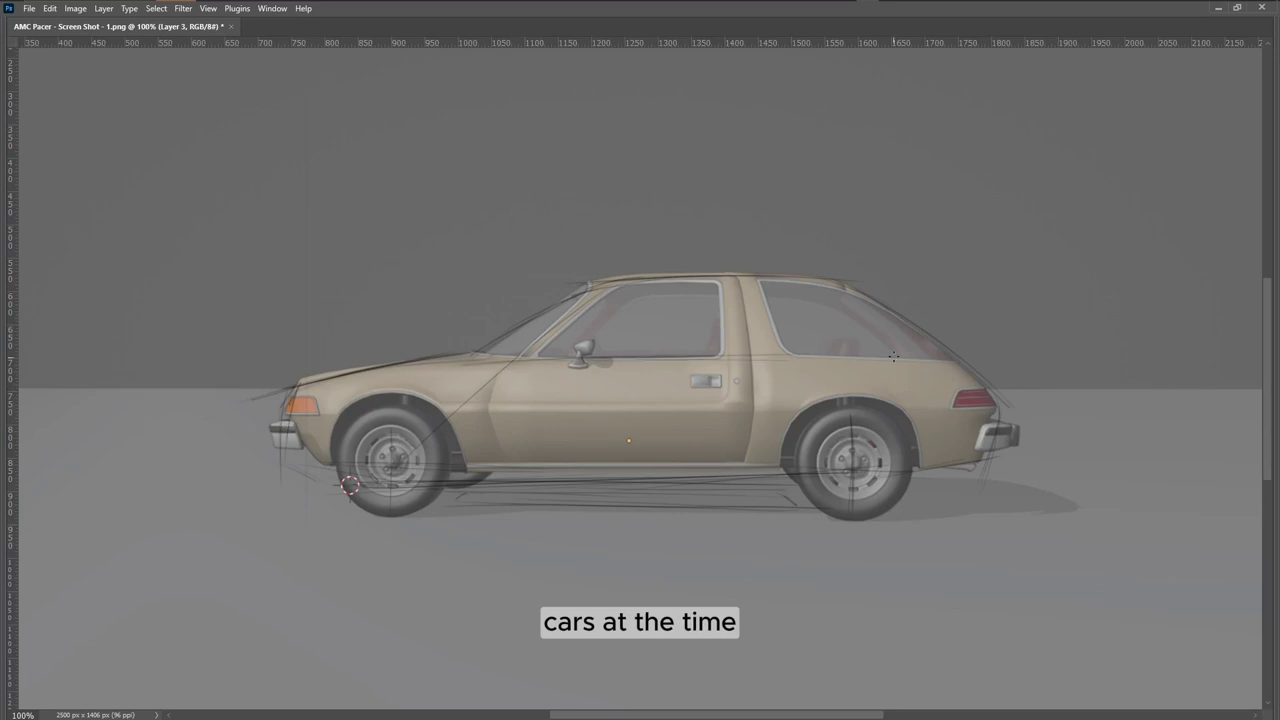
key(ctrl+shift+h)
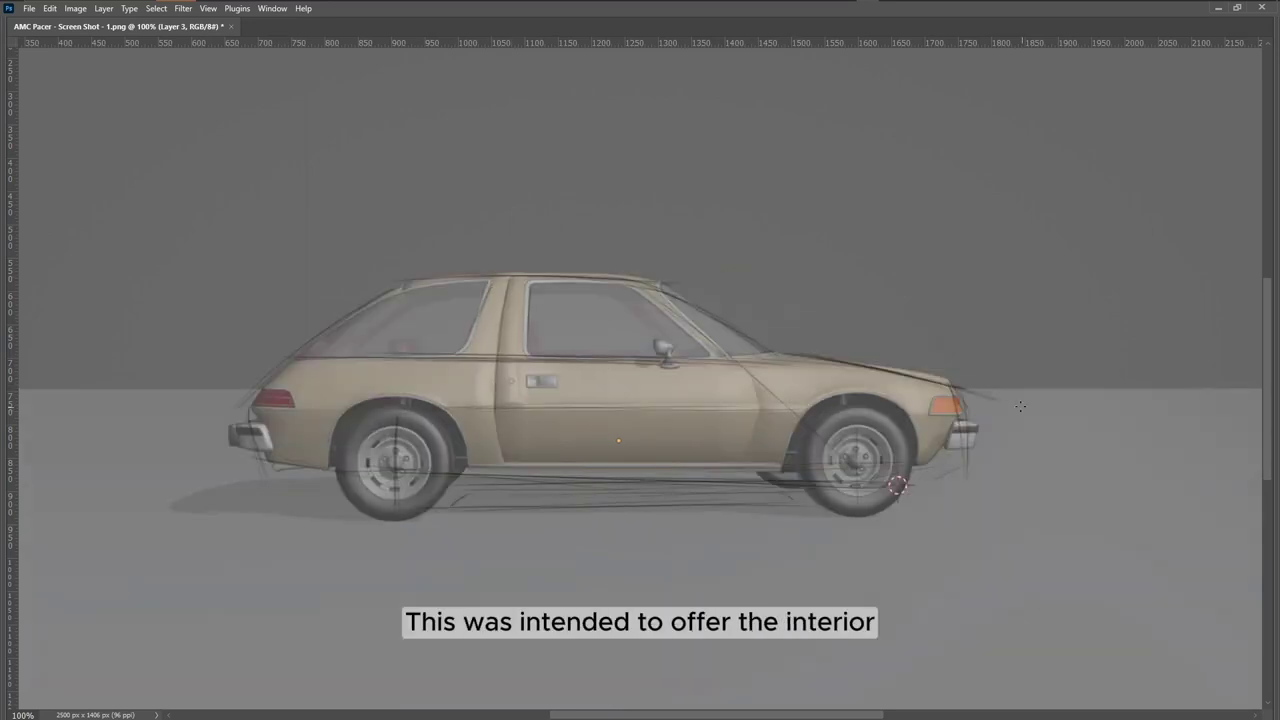
key(ctrl+shift+h)
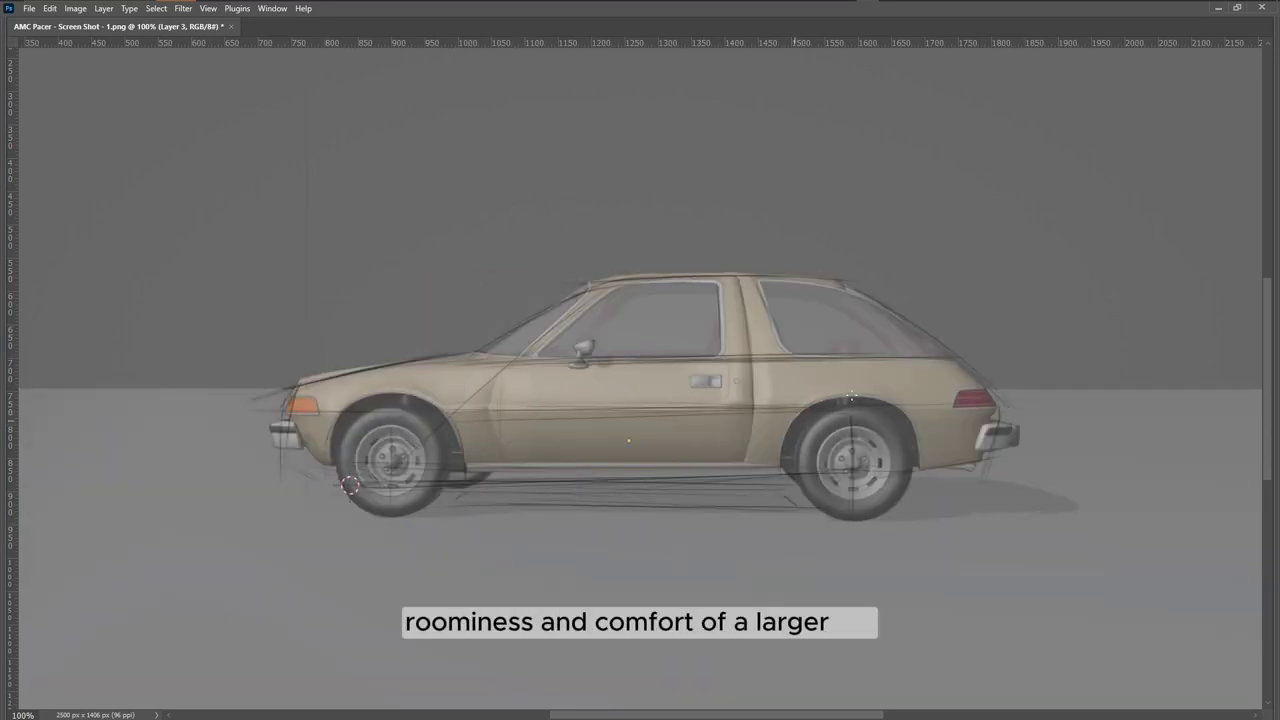
key(ctrl+shift+h)
key(ctrl+shift+h)
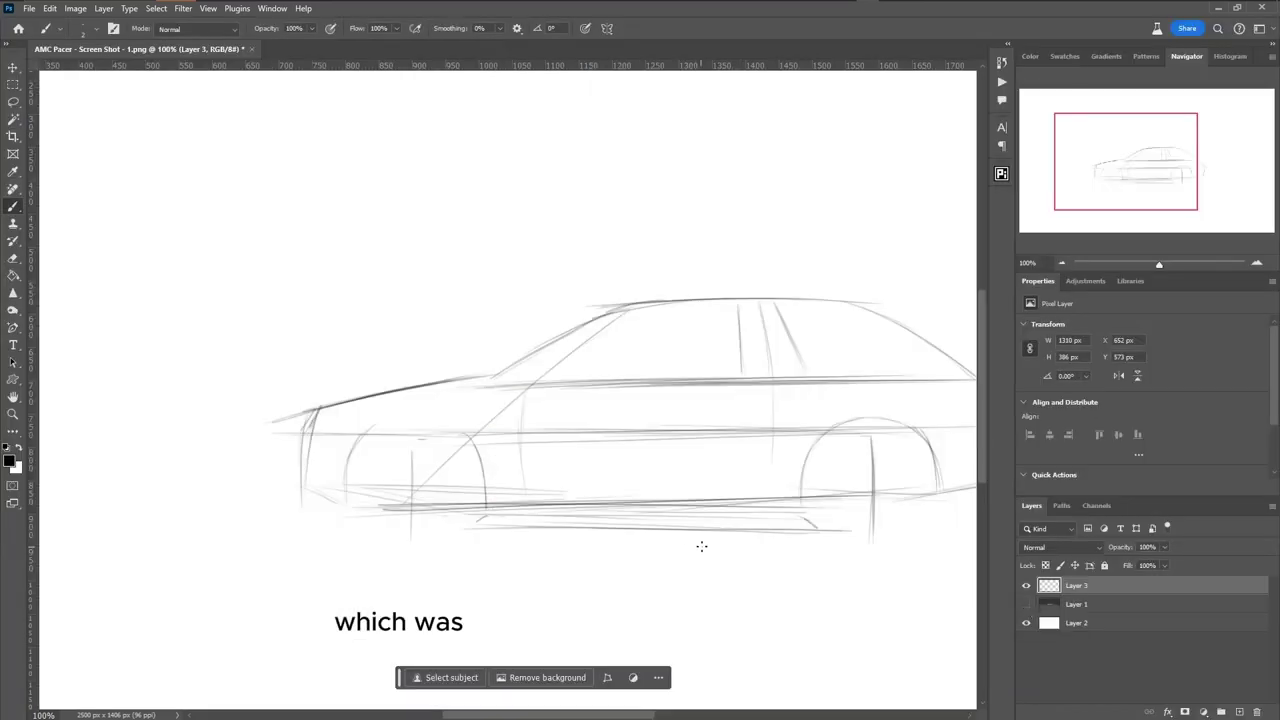
- Sketch the new body's sill, hood and roof lines plus the A-pillar
key(Tab)
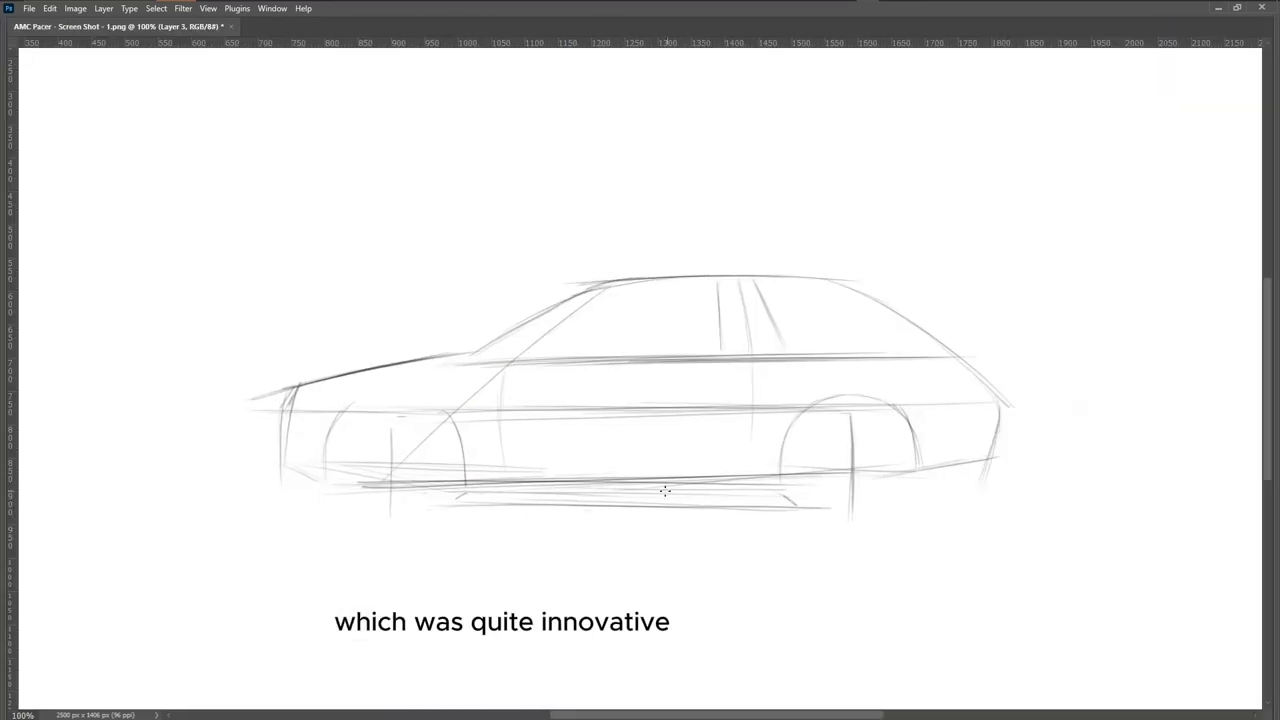
drag(665, 490, 440, 505)
drag(340, 380, 478, 362)
drag(600, 290, 848, 282)
key(ctrl+shift+h)
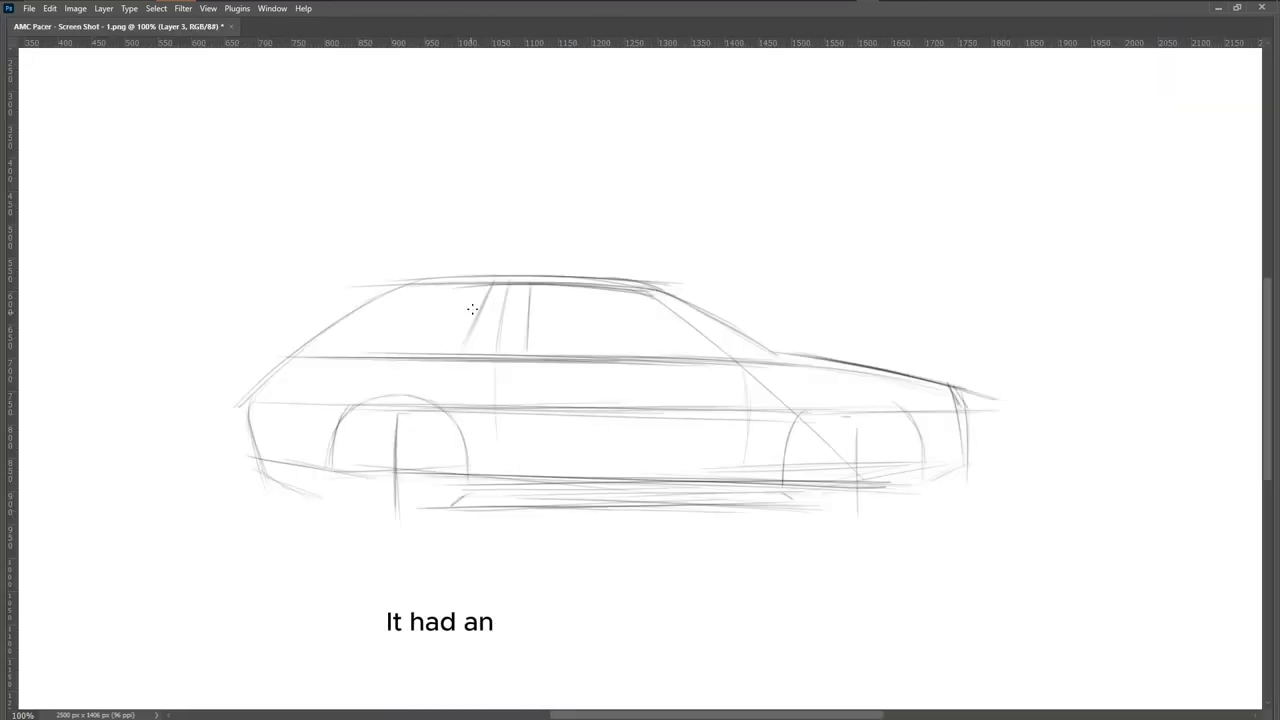
drag(458, 350, 494, 291)
key(ctrl+shift+h)
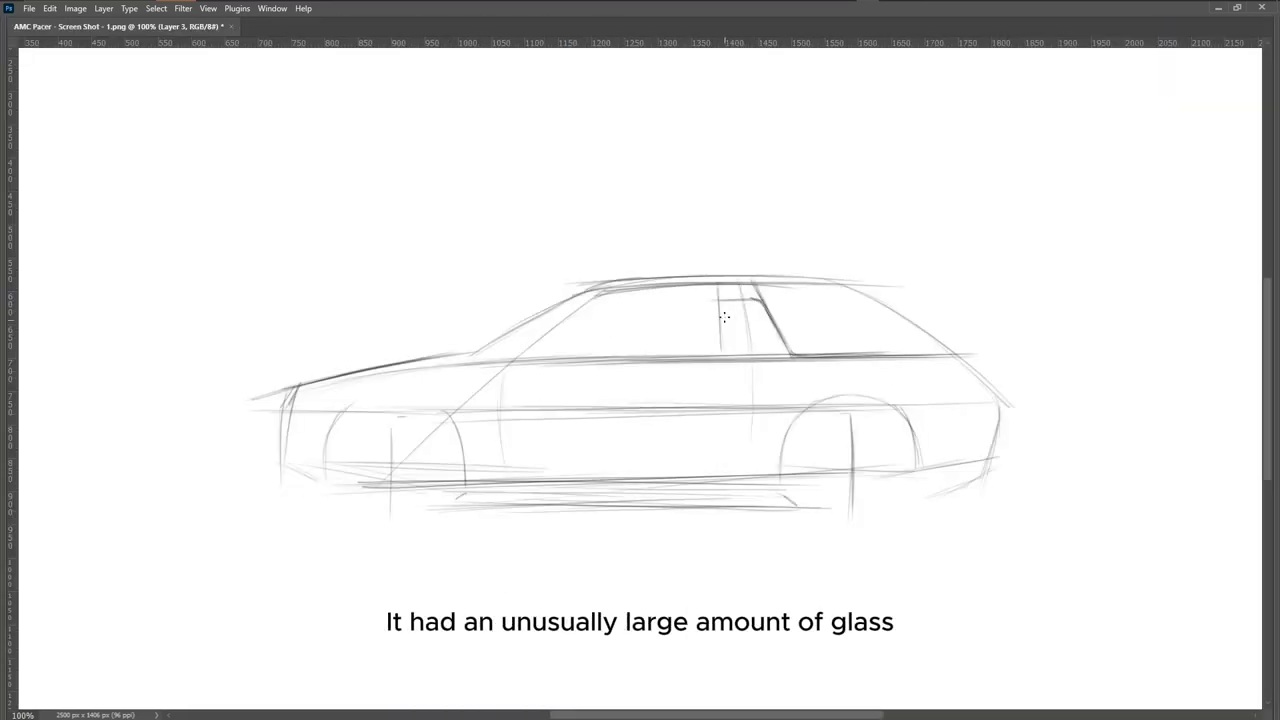
- Darken the B-pillar and redraw the windshield, roof line and A-pillar stroke
drag(720, 300, 722, 358)
key(ctrl+z)
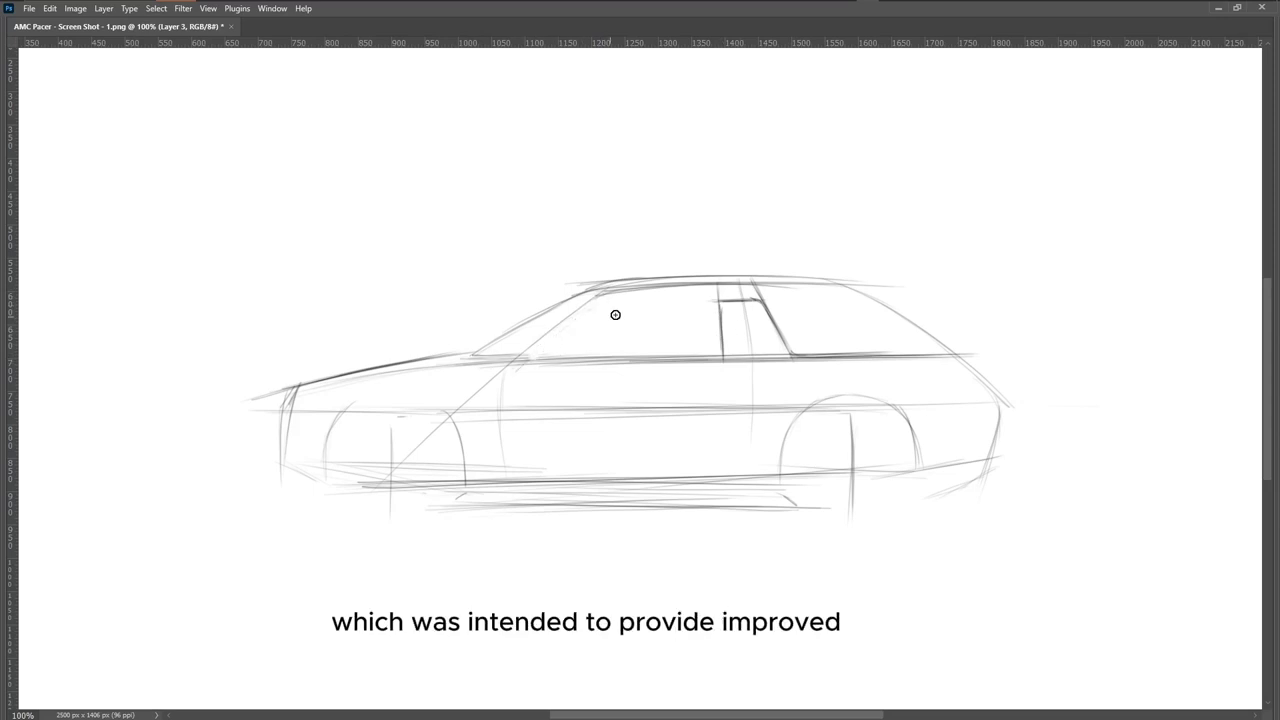
mouse_move(513, 371)
mouse_down()
mouse_move(613, 293)
mouse_move(878, 283)
mouse_up()
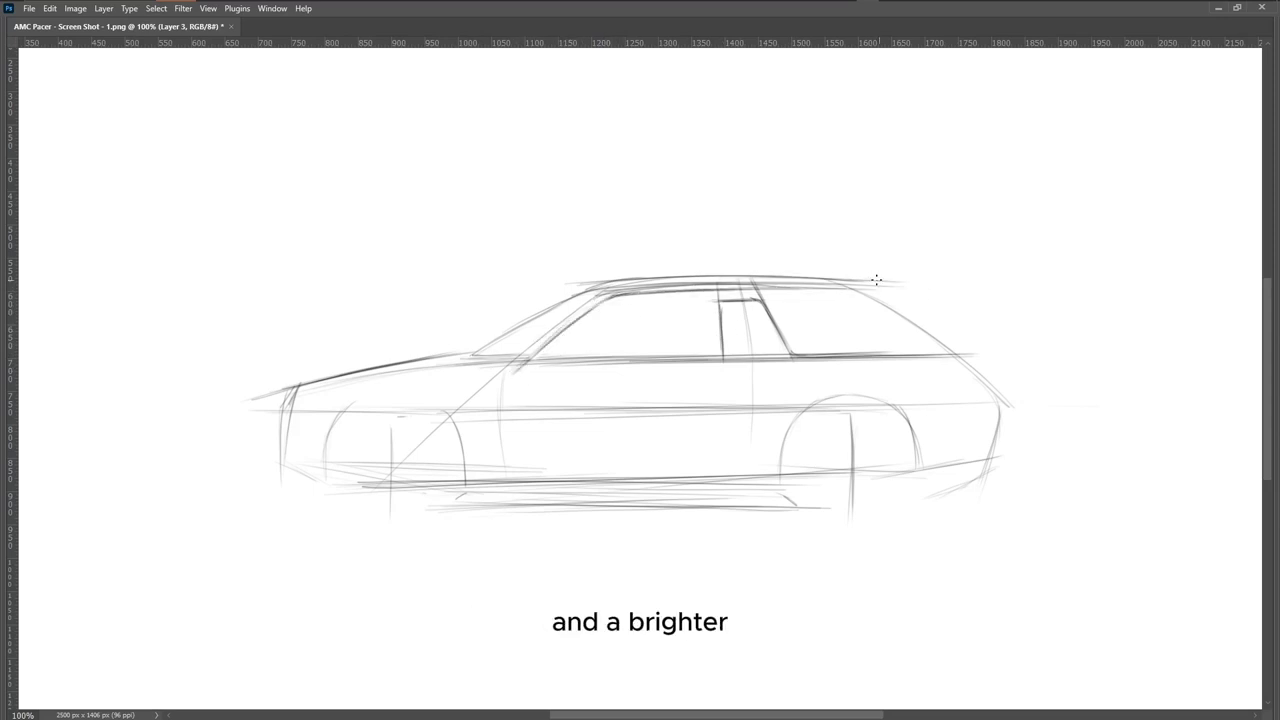
key(ctrl+shift+h)
drag(480, 296, 455, 352)
key(ctrl+shift+h)
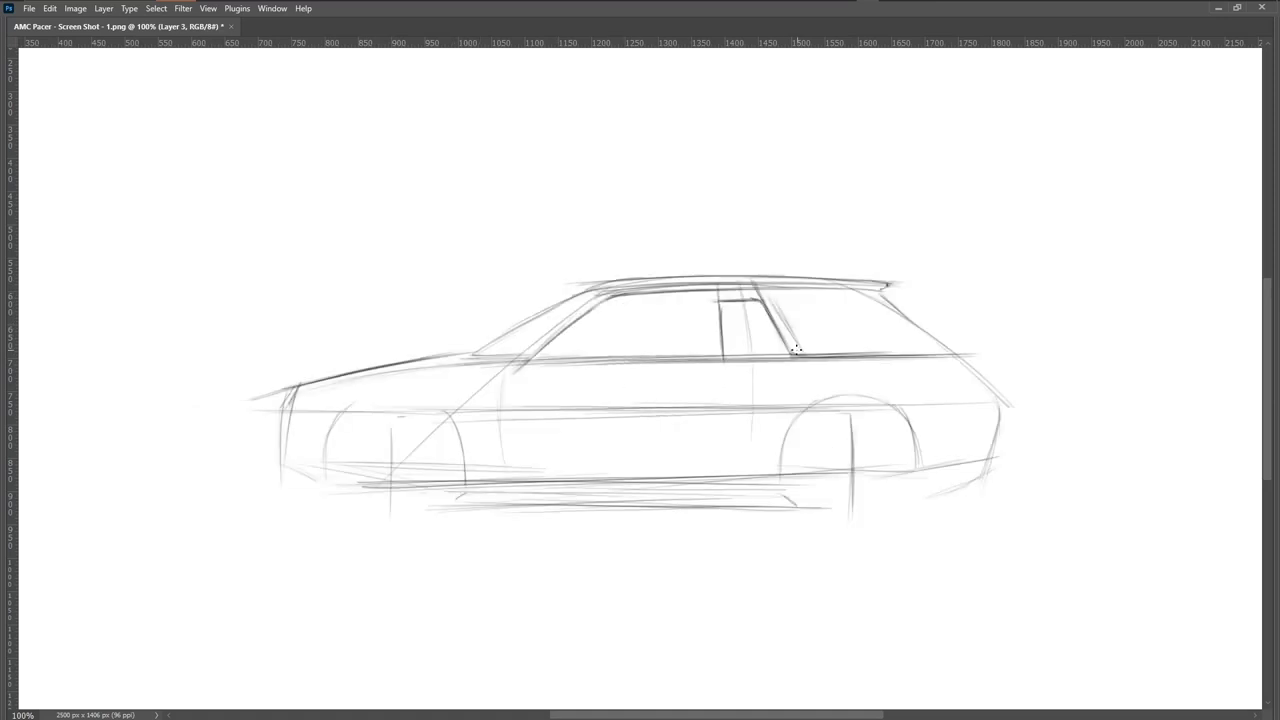
- Extend both pillar lines down the doors, lighten the front, and sketch bumper and rocker
drag(751, 366, 730, 466)
drag(515, 362, 500, 432)
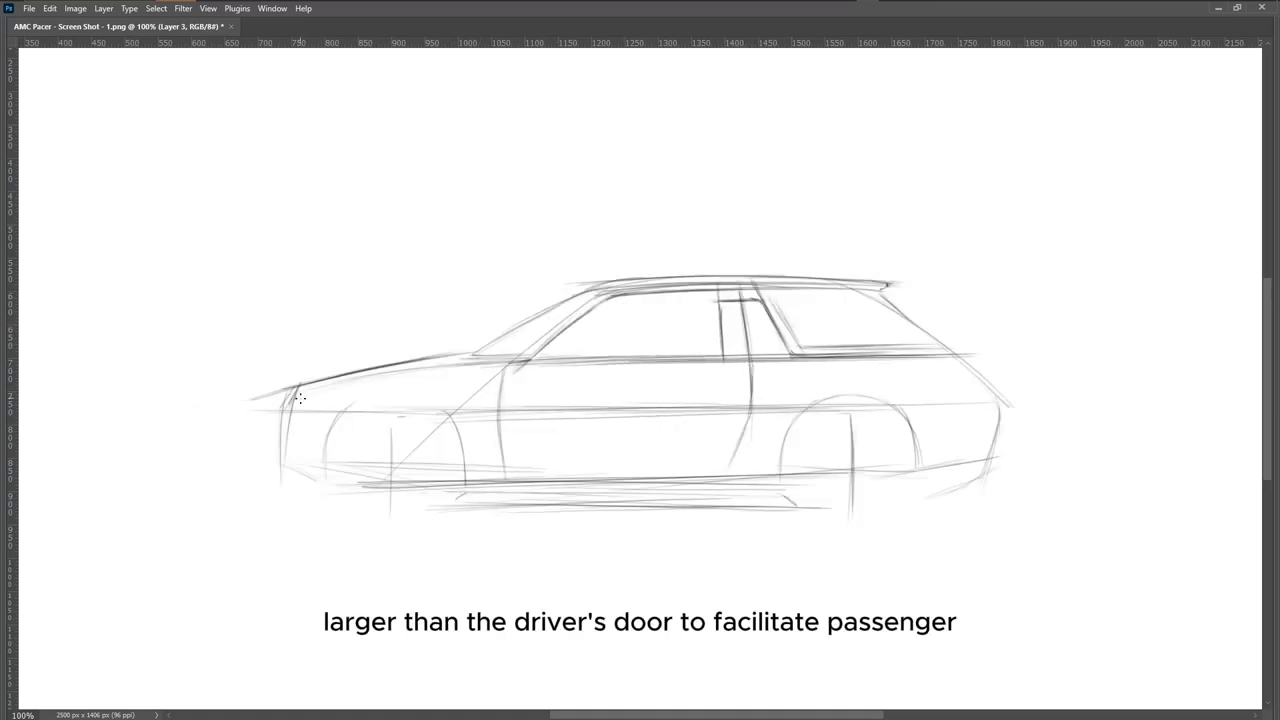
drag(284, 388, 252, 400)
key(e)
mouse_move(300, 450)
mouse_down()
mouse_move(440, 358)
mouse_move(296, 385)
mouse_up()
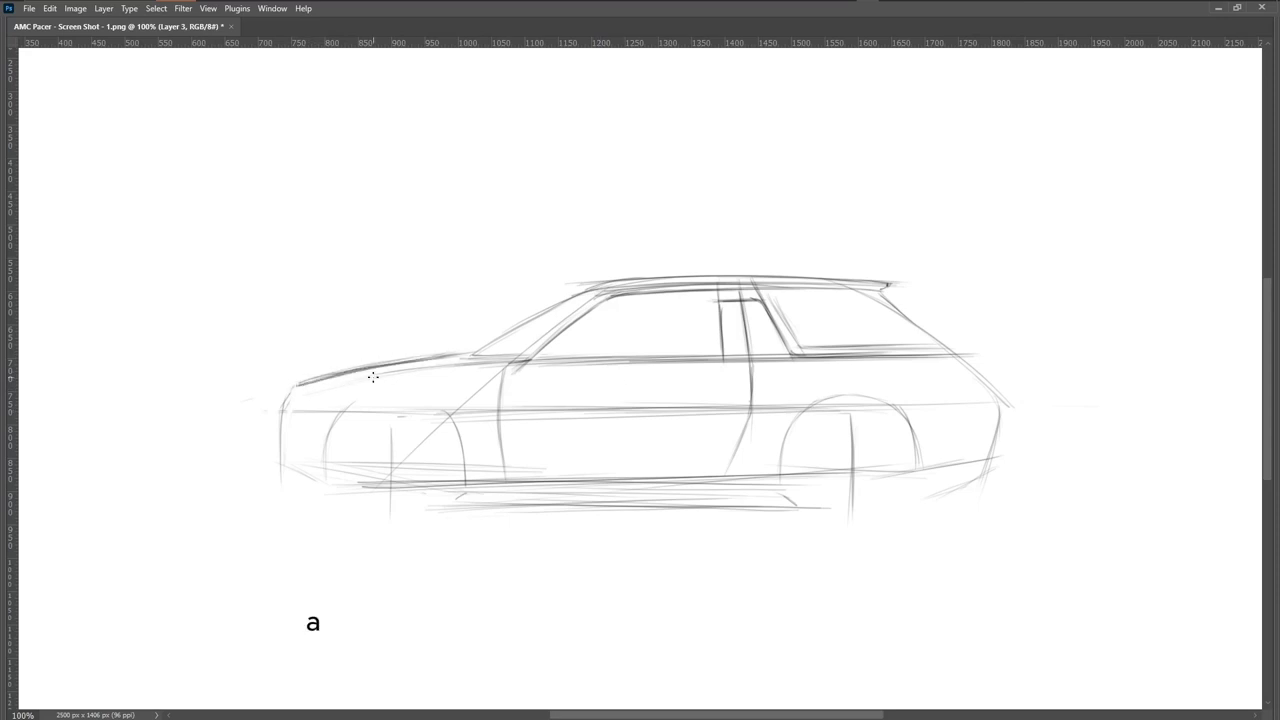
drag(279, 486, 330, 492)
drag(432, 498, 766, 484)
- Redraw the main body line darker and curve the front nose down to the bumper
drag(456, 410, 914, 403)
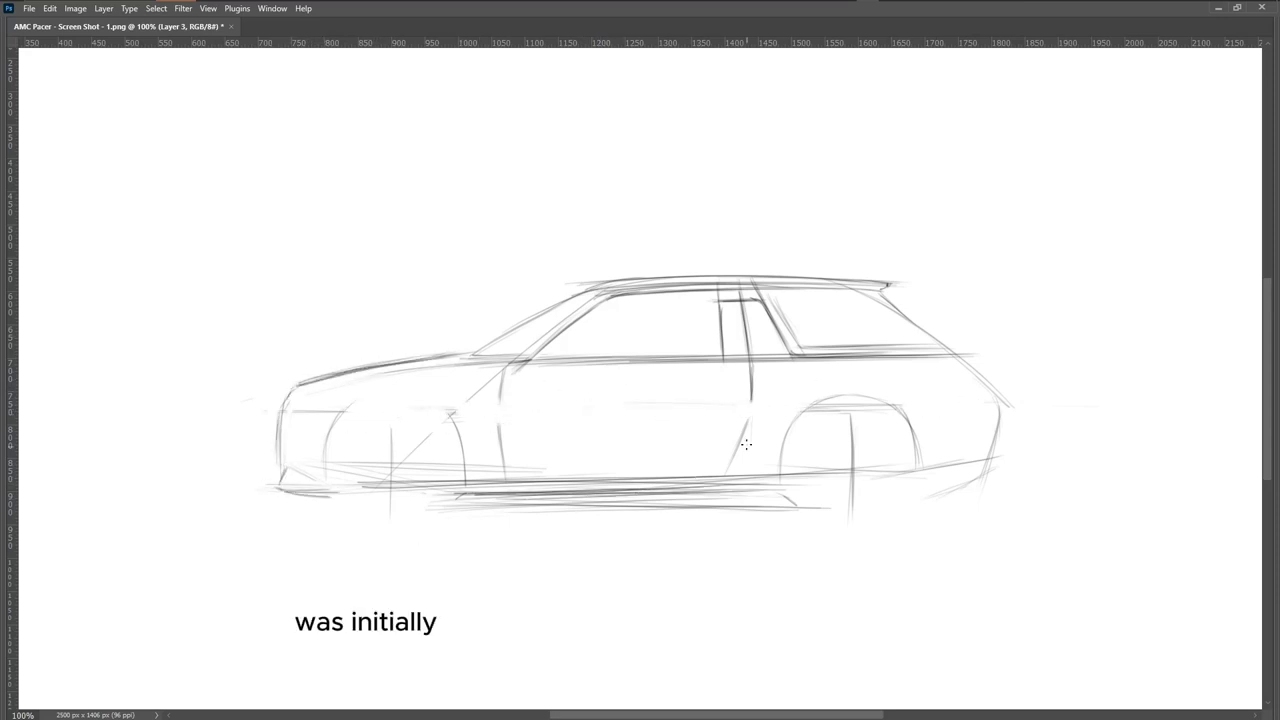
drag(449, 414, 992, 397)
drag(890, 401, 992, 395)
mouse_move(314, 390)
mouse_down()
mouse_move(280, 417)
mouse_move(277, 448)
mouse_move(313, 381)
mouse_move(393, 370)
mouse_up()
drag(306, 396, 284, 464)
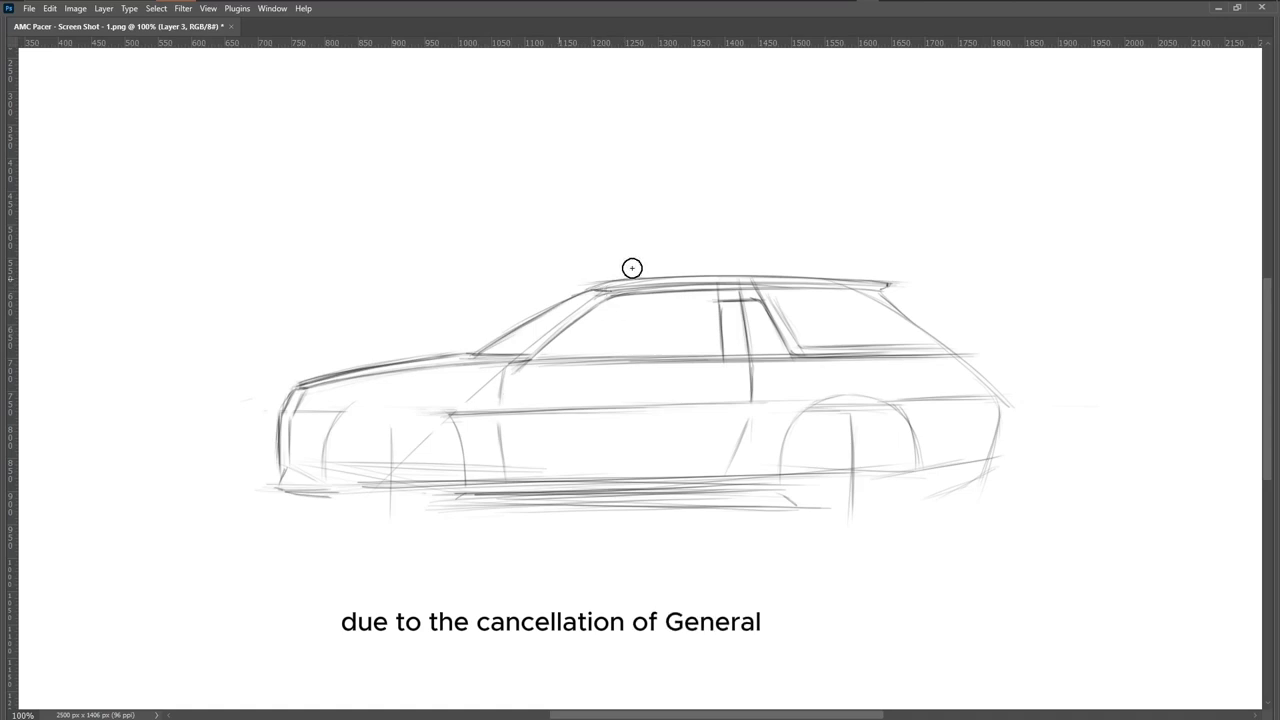
- Redraw the front wheel arch and replace loose rocker strokes with a darker line
key(h)
drag(785, 462, 878, 397)
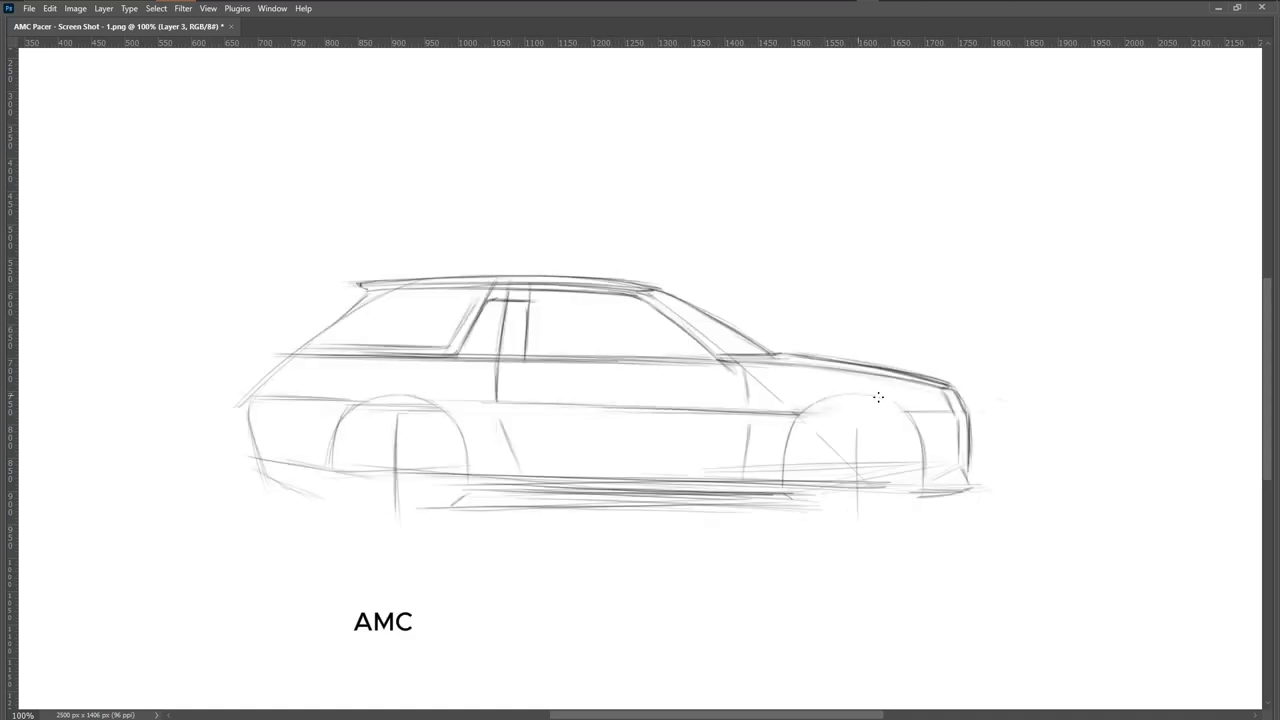
key(h)
drag(457, 489, 560, 463)
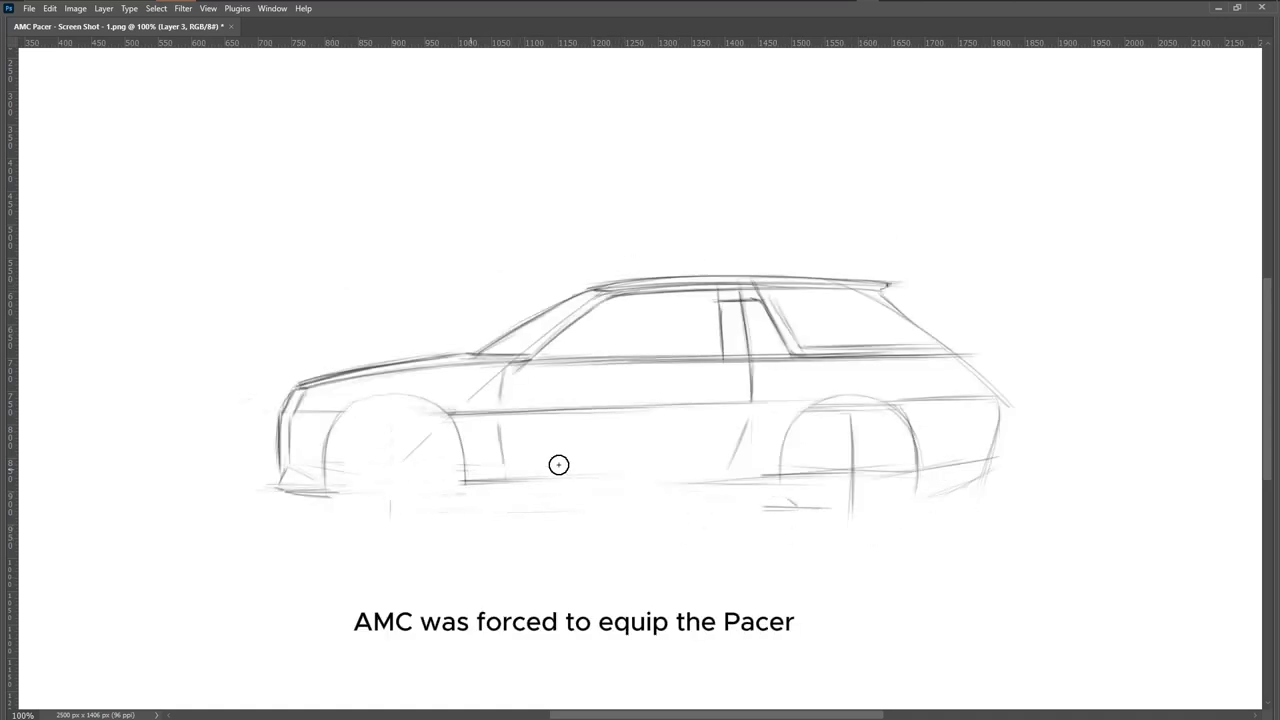
drag(466, 482, 776, 488)
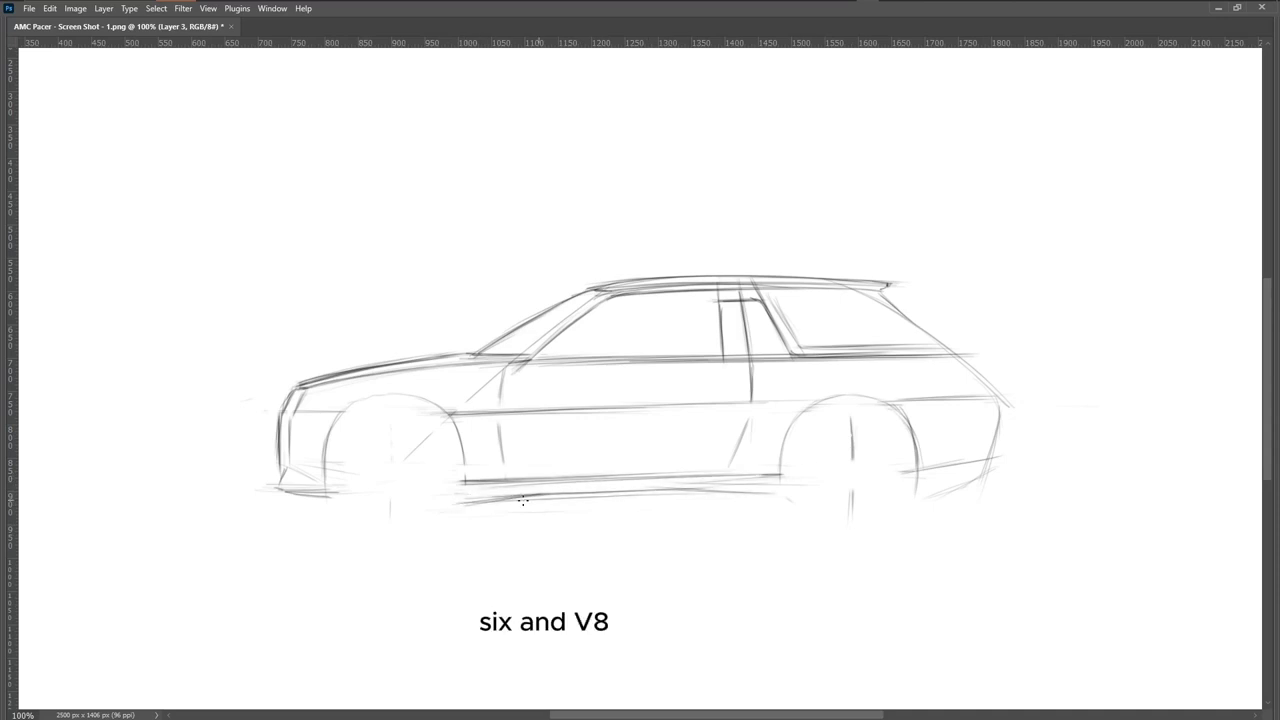
drag(434, 521, 784, 508)
- Erase the old rear roof strokes and redraw the slanted quarter-window line
key(h)
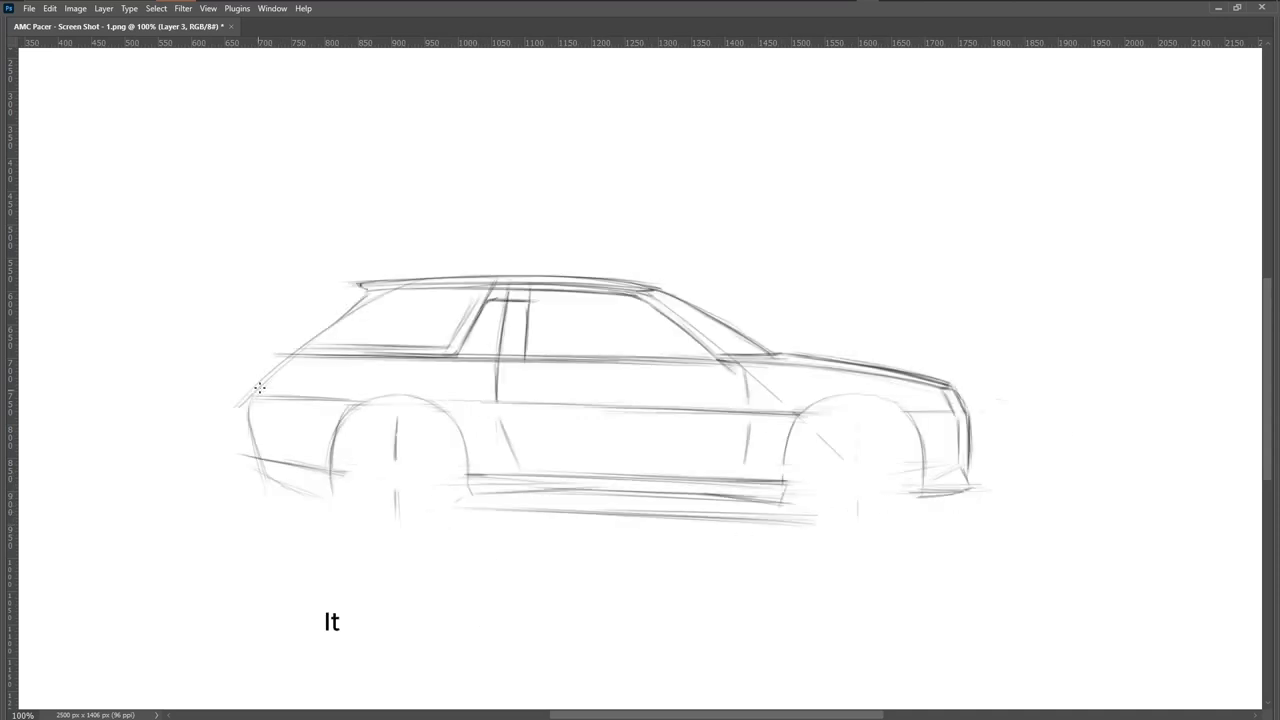
key(e)
mouse_move(445, 285)
mouse_down()
mouse_move(266, 434)
mouse_move(262, 452)
mouse_up()
key(Tab)
key(Tab)
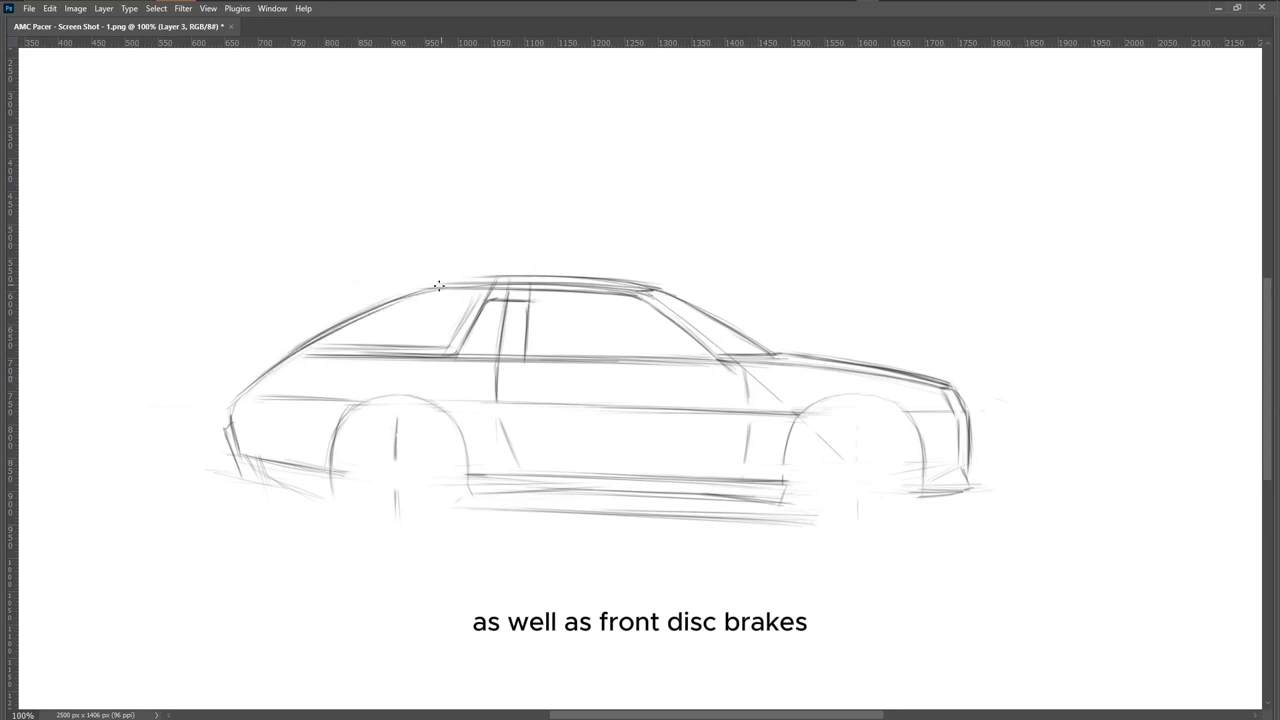
mouse_move(439, 286)
mouse_down()
mouse_move(337, 294)
mouse_move(580, 284)
mouse_move(349, 302)
mouse_up()
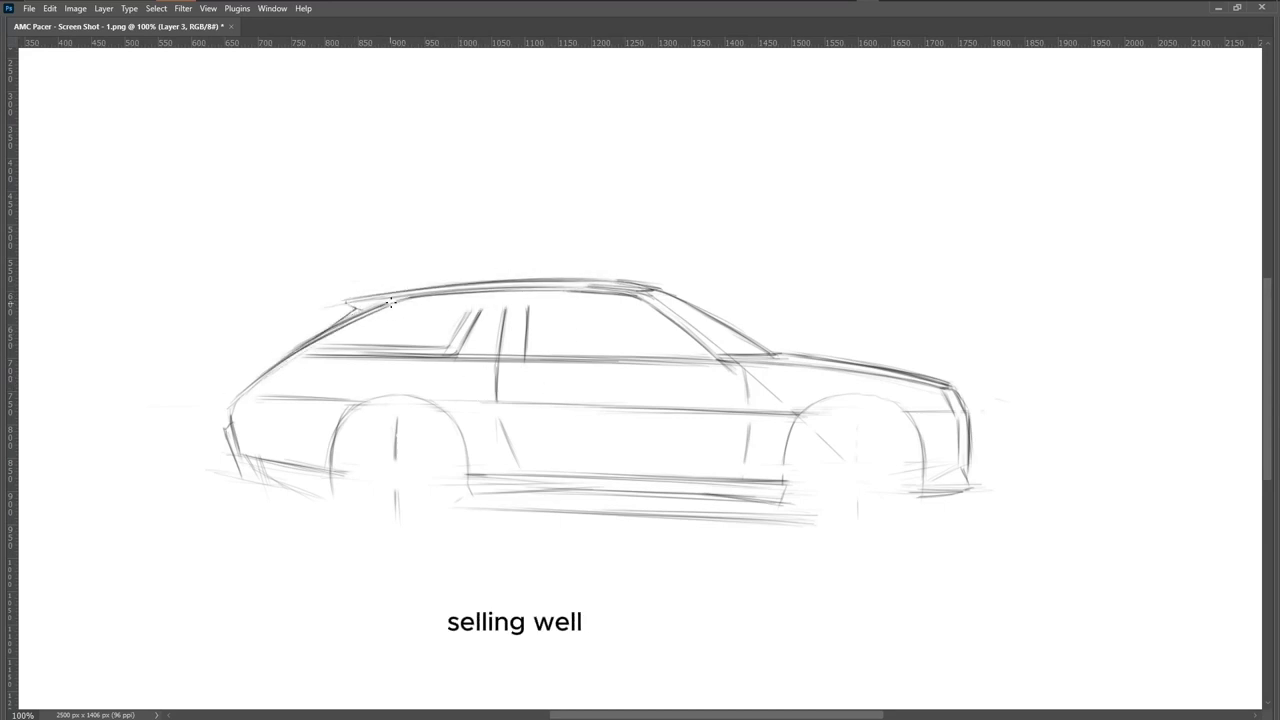
mouse_move(478, 318)
mouse_down()
mouse_move(461, 347)
mouse_move(497, 302)
mouse_up()
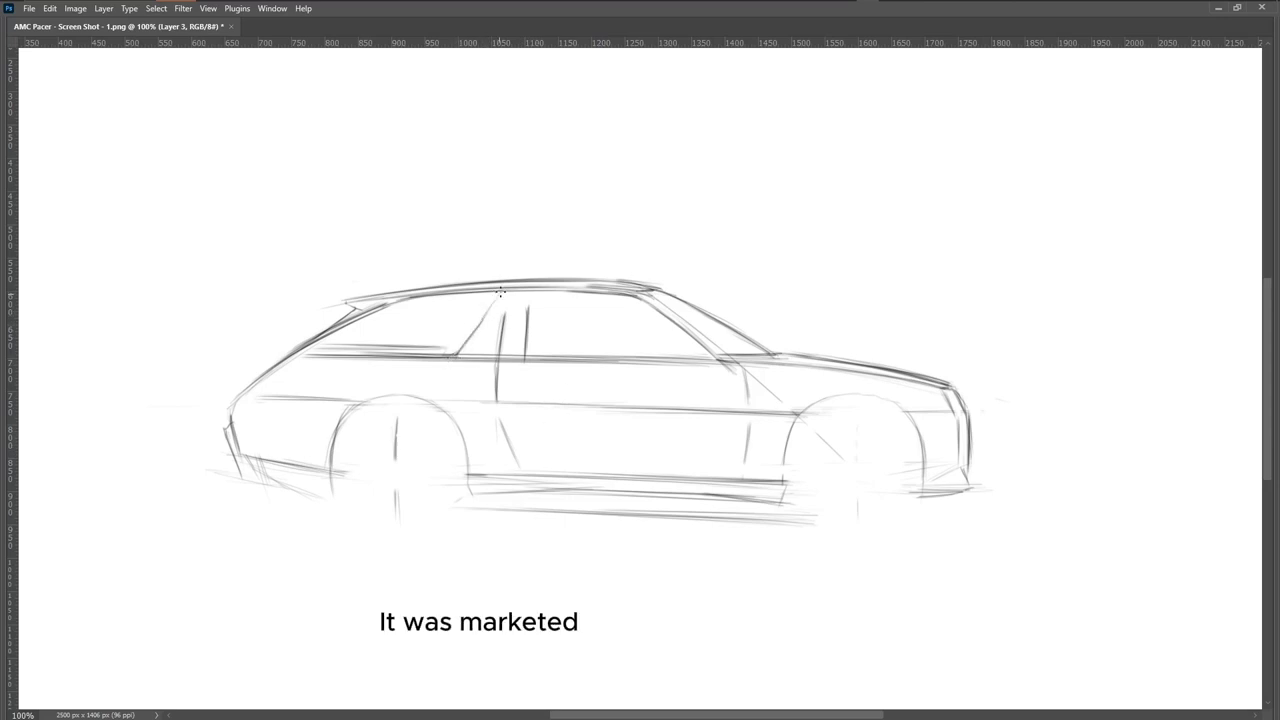
- Redraw the B-pillar and darken the windshield, A-pillar and rocker lines
key(ctrl+shift+h)
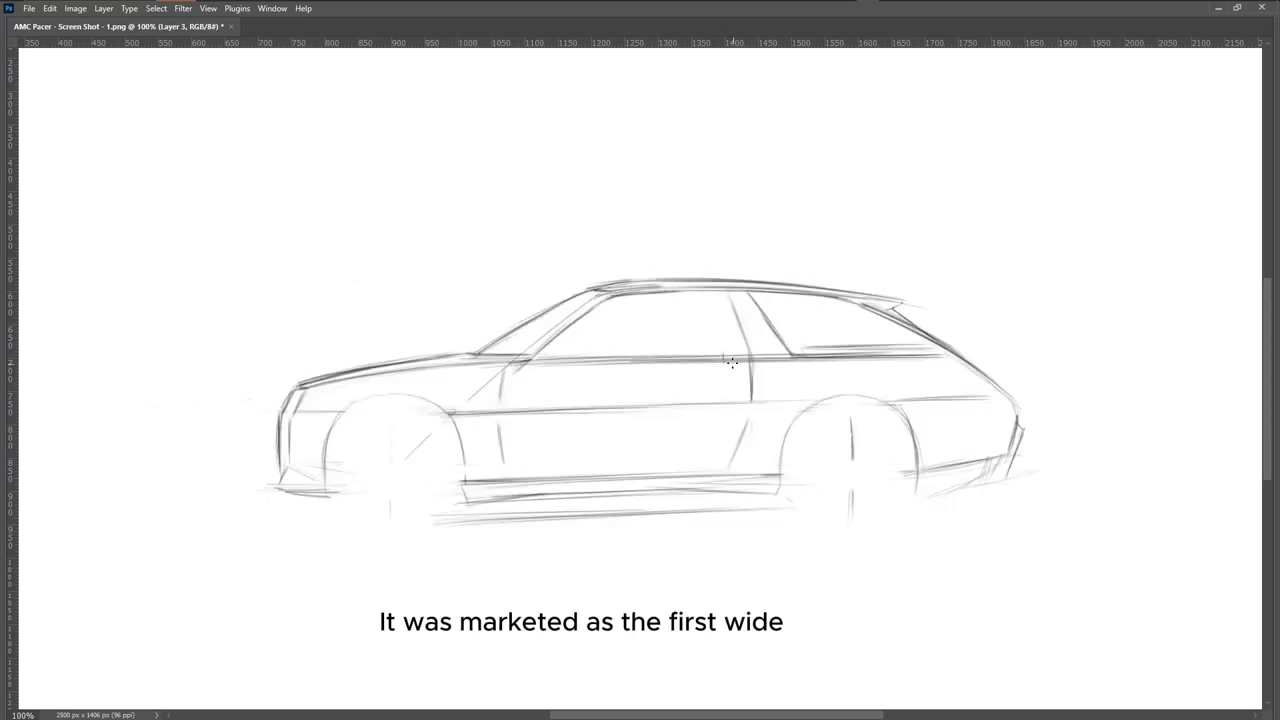
key(ctrl+shift+h)
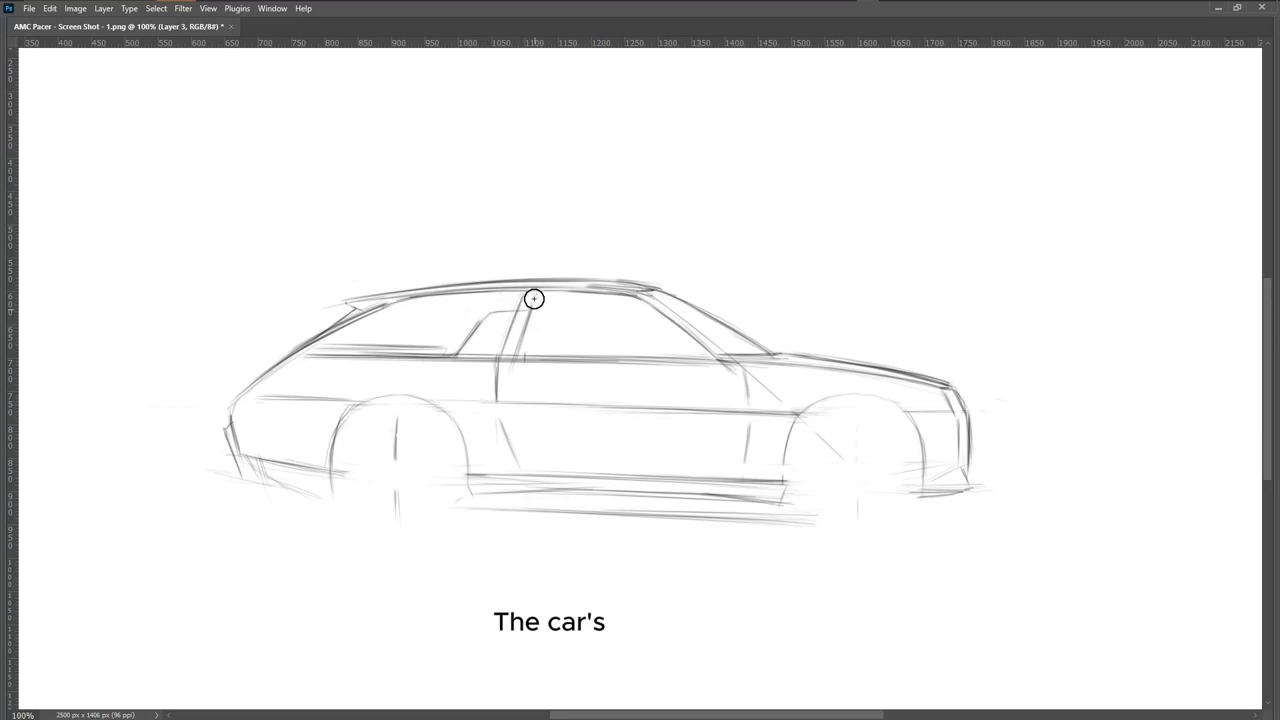
mouse_move(533, 293)
mouse_down()
mouse_move(514, 358)
mouse_move(489, 301)
mouse_up()
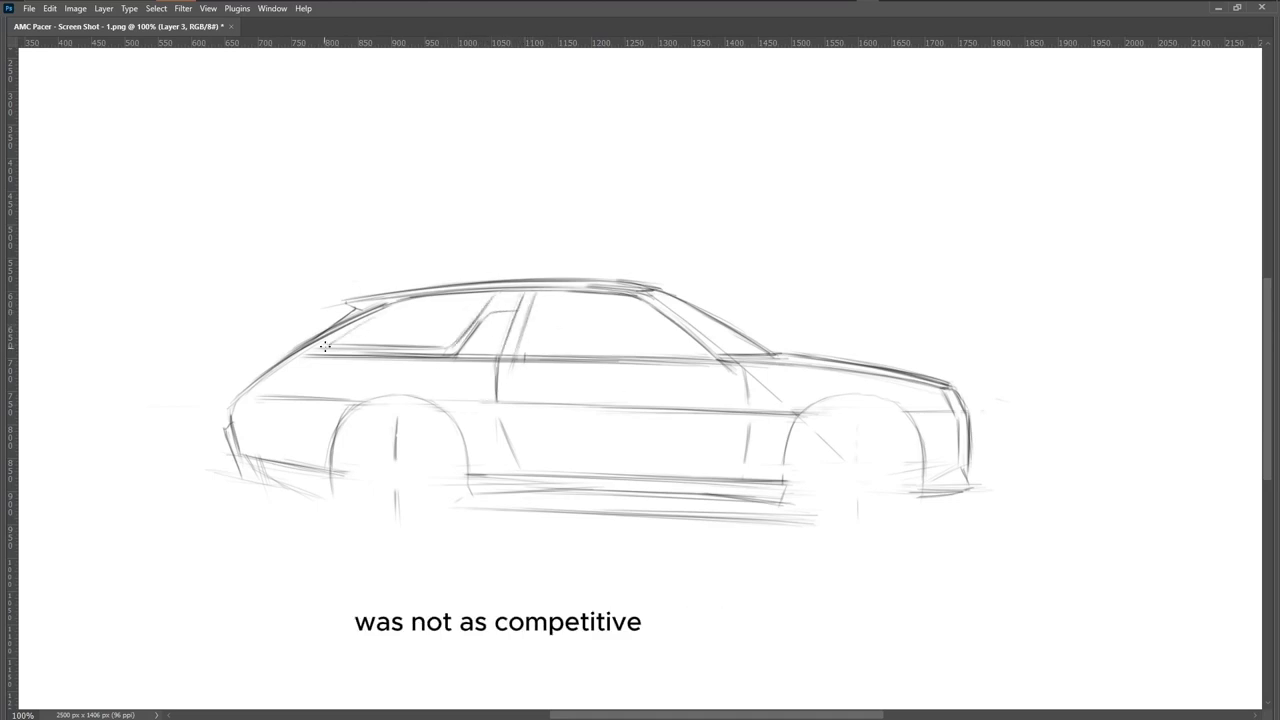
drag(324, 346, 418, 298)
drag(530, 477, 594, 484)
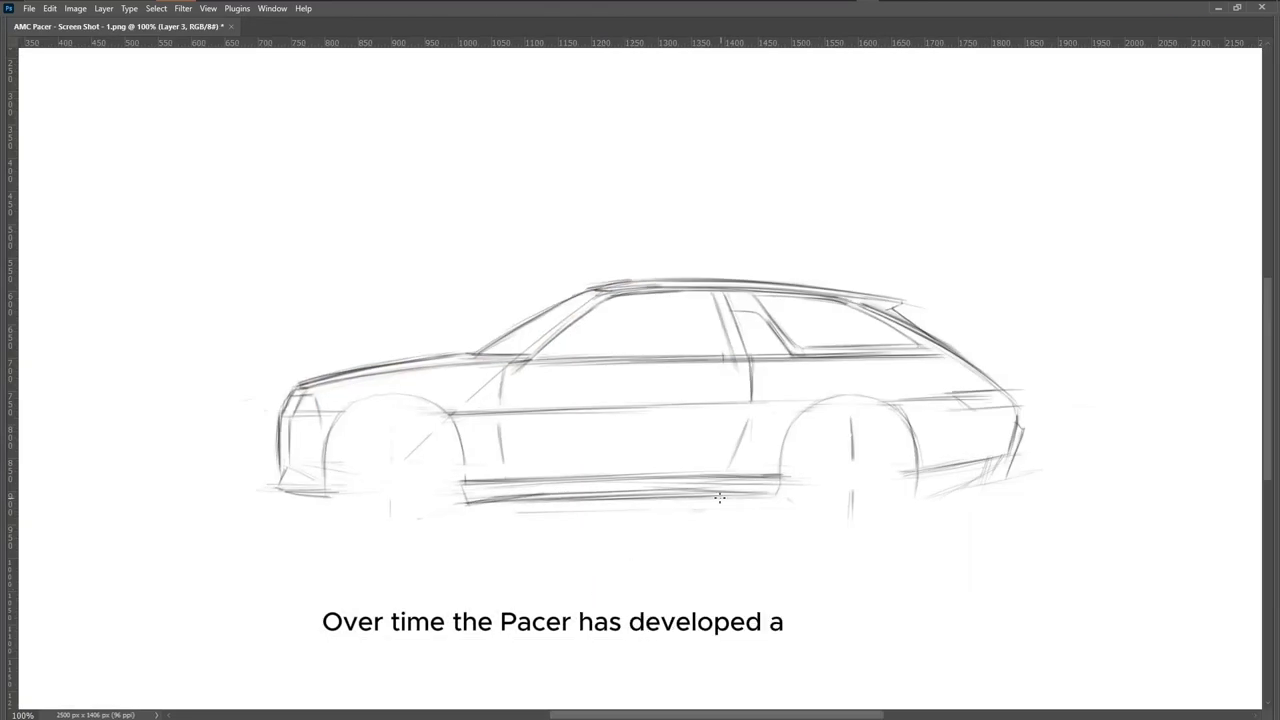
key(ctrl+plus)
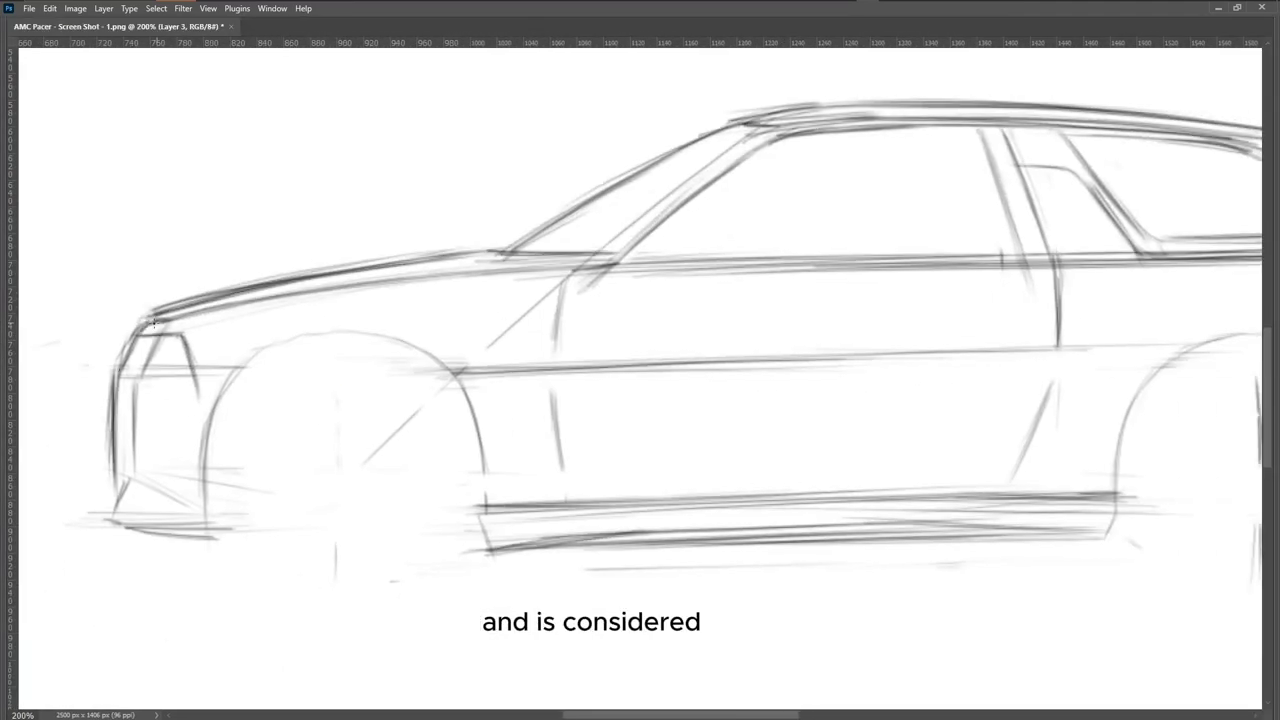
- Redraw the long hood line and sketch the headlight at the nose at 200%
key(ctrl+z)
key(ctrl+z)
mouse_move(140, 320)
mouse_down()
mouse_move(444, 254)
mouse_move(612, 250)
mouse_up()
scroll(600, 350, left, 5)
mouse_move(360, 374)
mouse_down()
mouse_move(446, 370)
mouse_move(432, 372)
mouse_up()
key(ctrl+z)
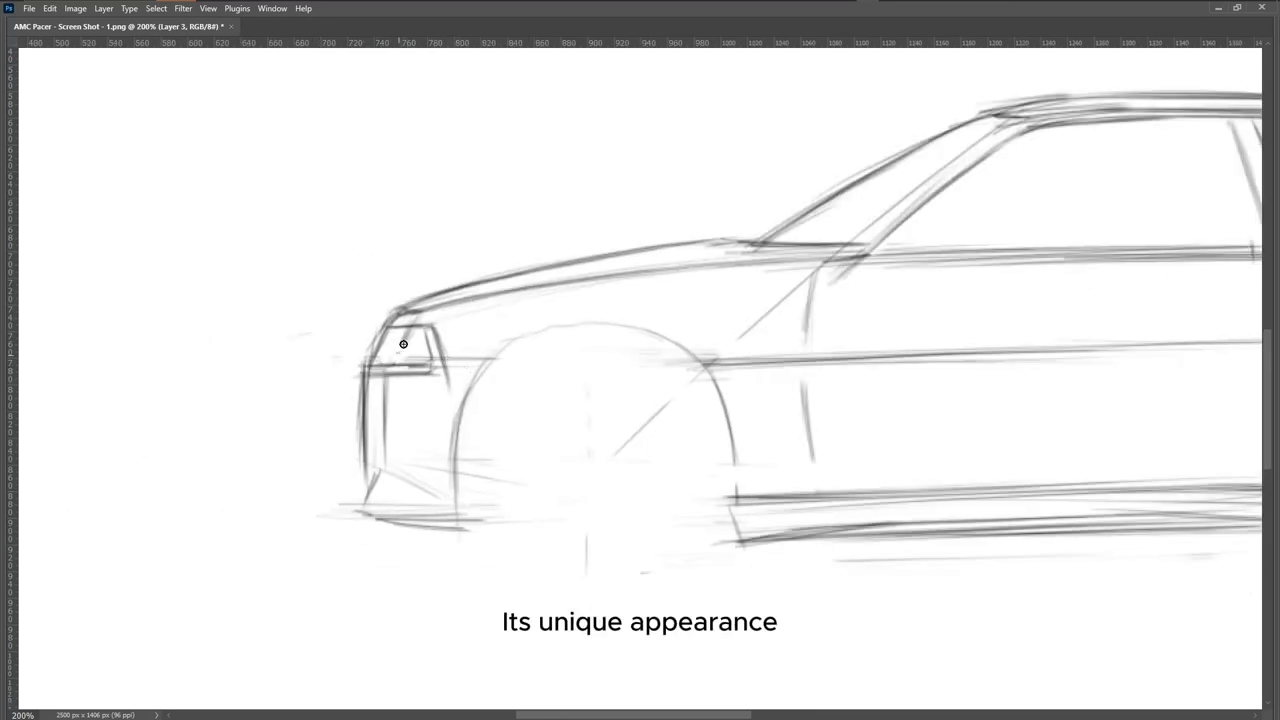
mouse_move(395, 352)
mouse_down()
mouse_move(420, 345)
mouse_move(390, 347)
mouse_up()
drag(364, 372, 420, 368)
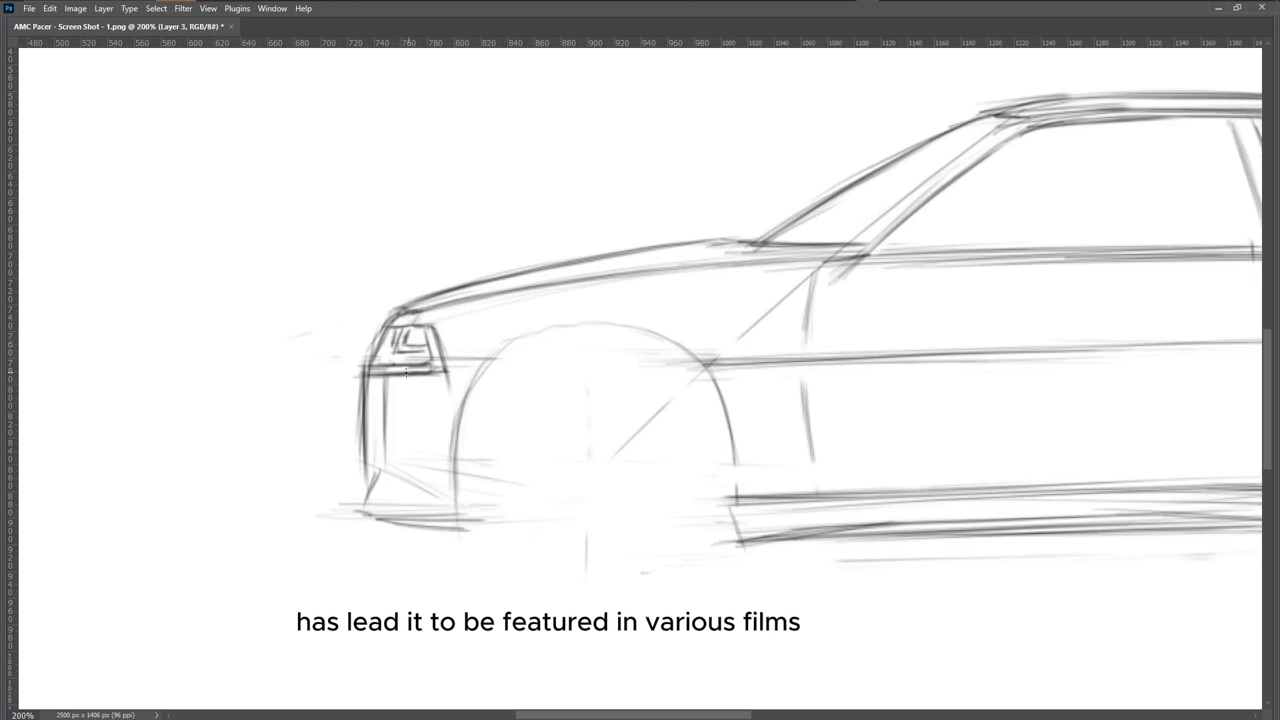
- Back at 100%, add strokes around the rear wheel, along the rocker and rear bumper
key(Tab)
key(ctrl+minus)
key(Tab)
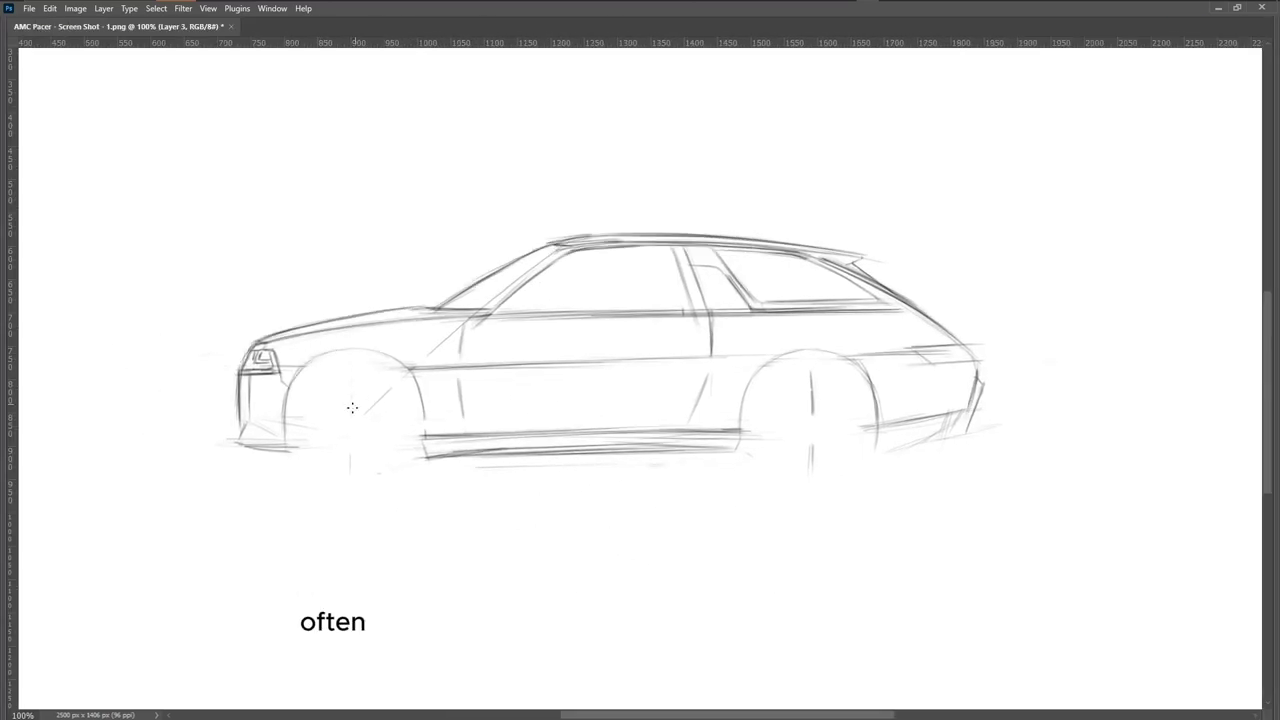
drag(736, 435, 888, 405)
drag(380, 478, 806, 466)
drag(946, 457, 856, 487)
drag(780, 487, 880, 458)
key(ctrl+z)
key(ctrl+z)
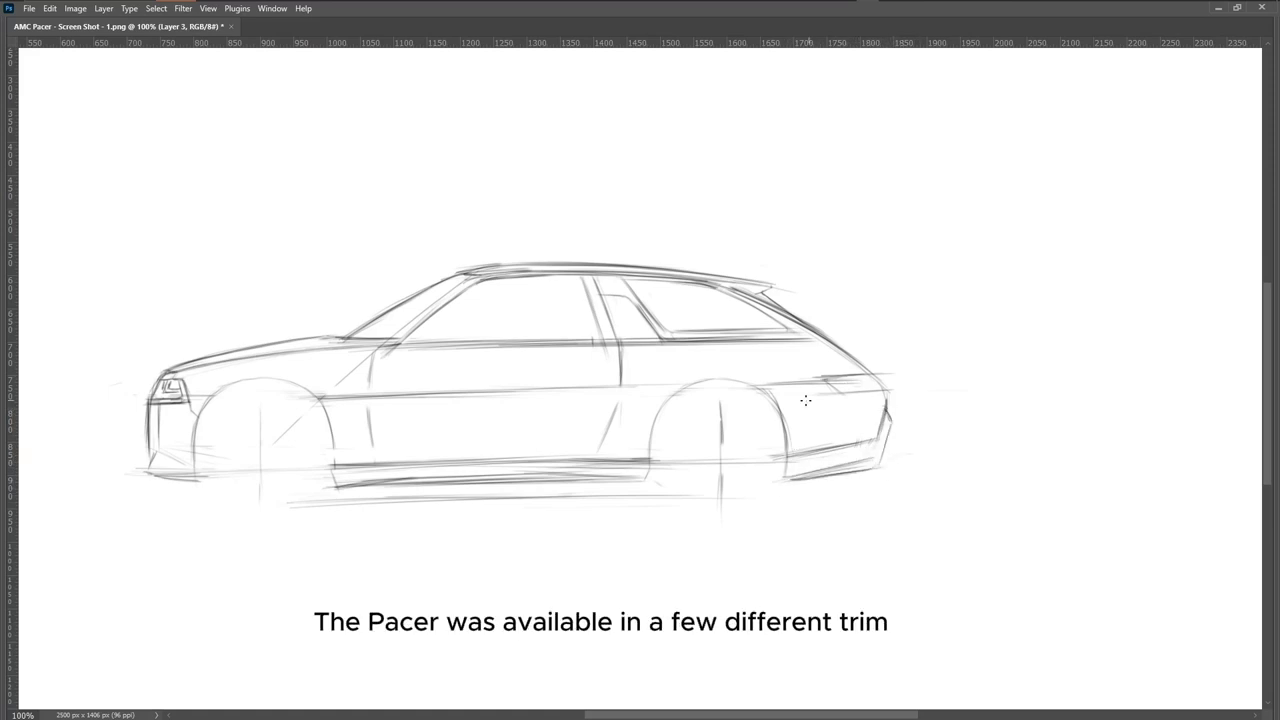
- Sketch the slim tail light and strengthen the beltline strokes
scroll(791, 471, right, 2)
mouse_move(790, 374)
mouse_down()
mouse_move(761, 383)
mouse_move(792, 376)
mouse_move(786, 433)
mouse_move(786, 386)
mouse_up()
scroll(638, 439, left, 3)
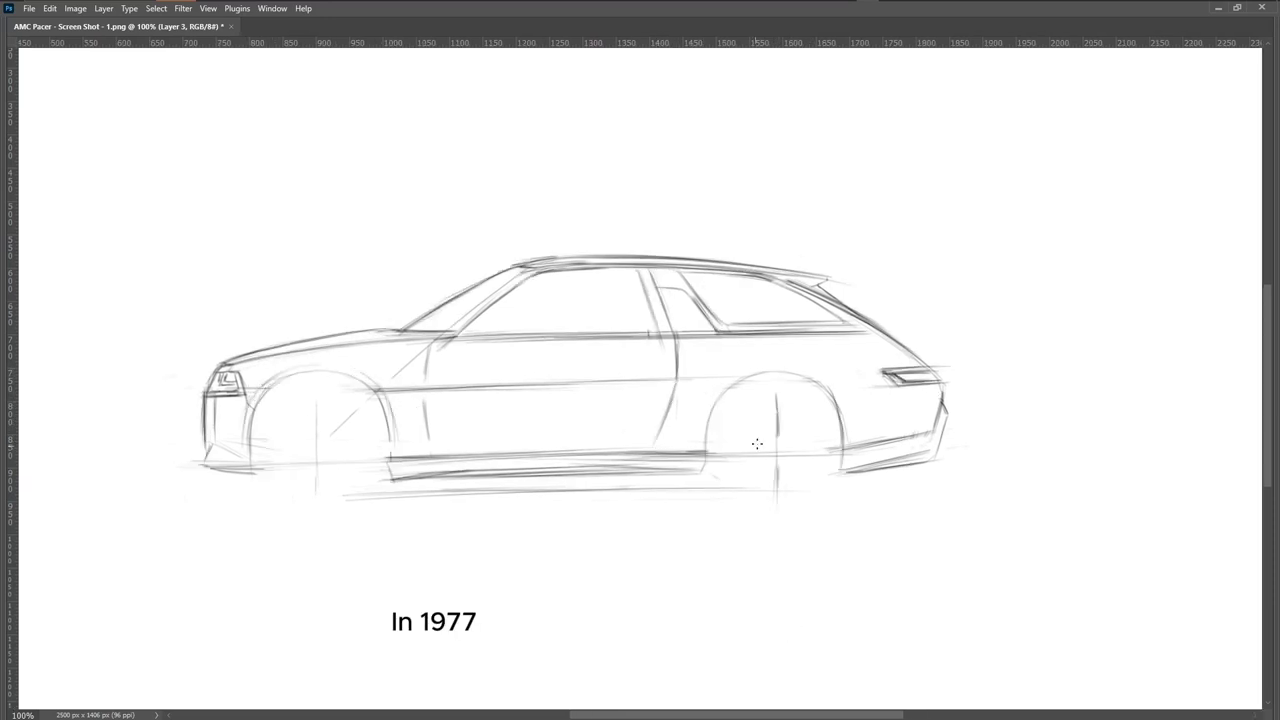
key(ctrl+shift+h)
key(ctrl+shift+h)
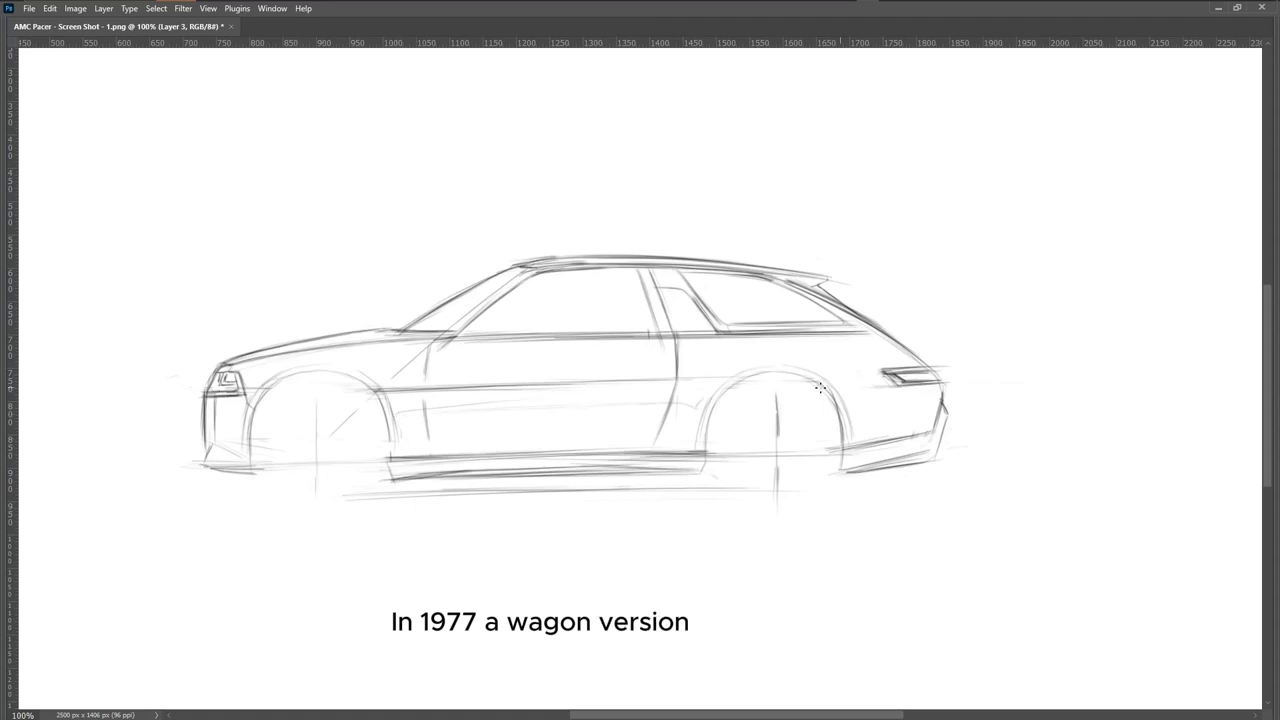
drag(340, 340, 856, 312)
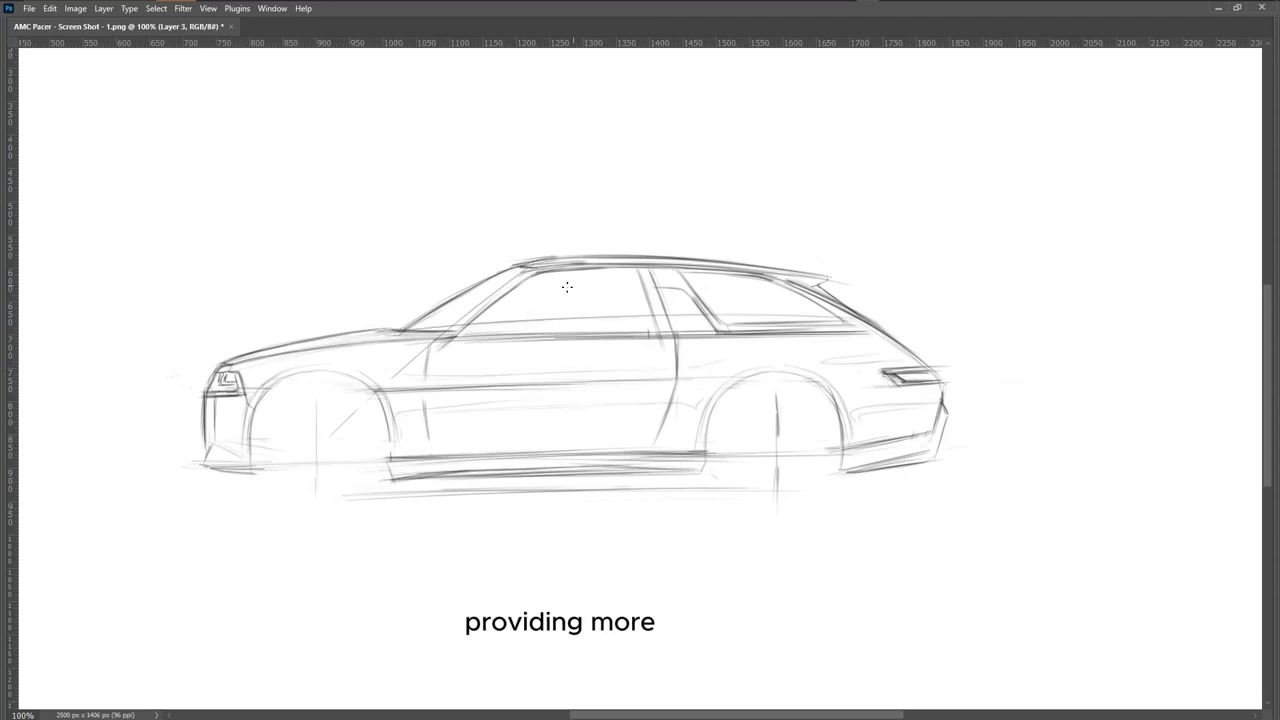
- Refine the front roof line and darken the beltline
drag(520, 268, 600, 256)
mouse_move(494, 280)
mouse_down()
mouse_move(538, 260)
mouse_move(600, 258)
mouse_up()
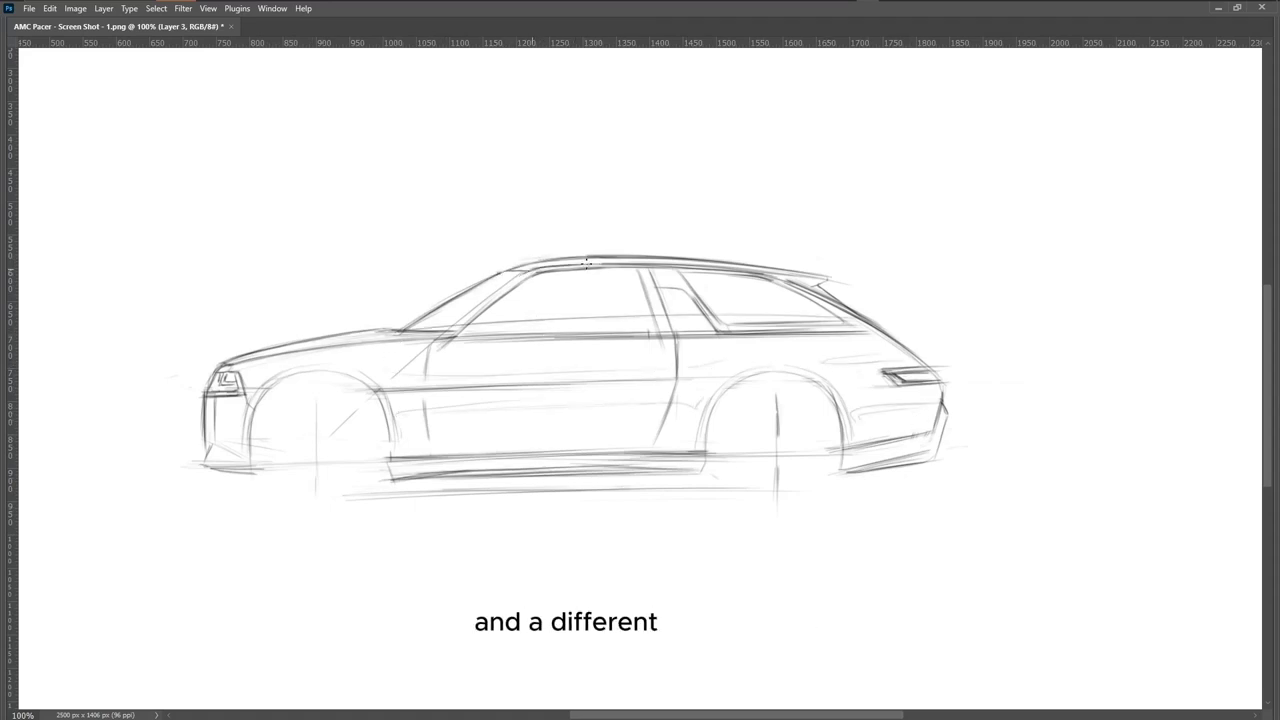
drag(410, 342, 662, 334)
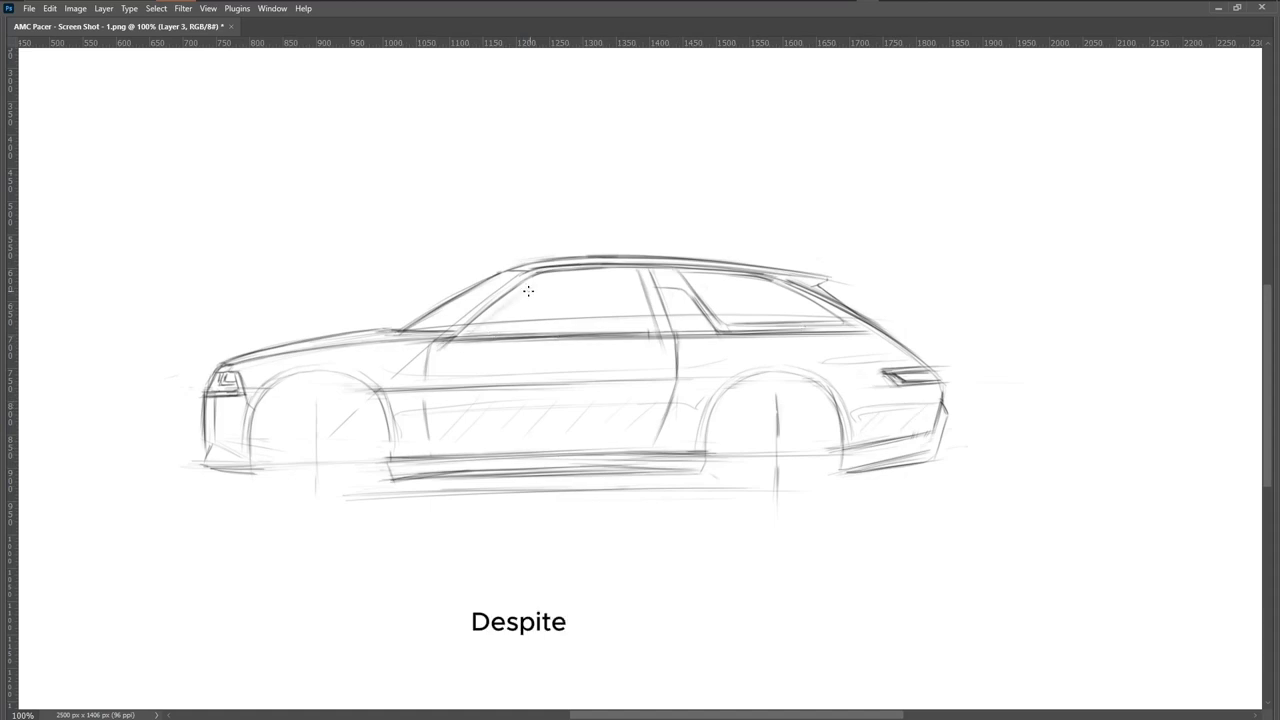
key(ctrl+shift+h)
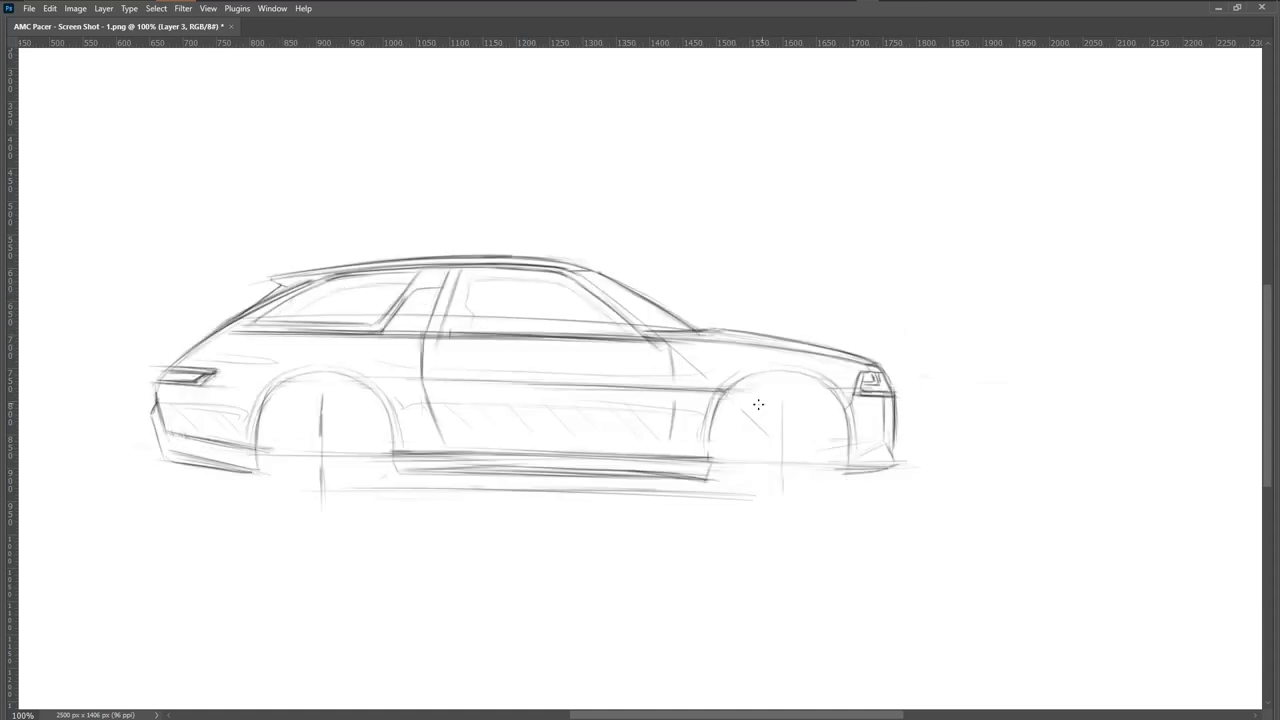
- Draw ground lines beneath the car, undoing a too-dark hood stroke
drag(340, 497, 800, 496)
key(ctrl+shift+h)
drag(600, 498, 385, 496)
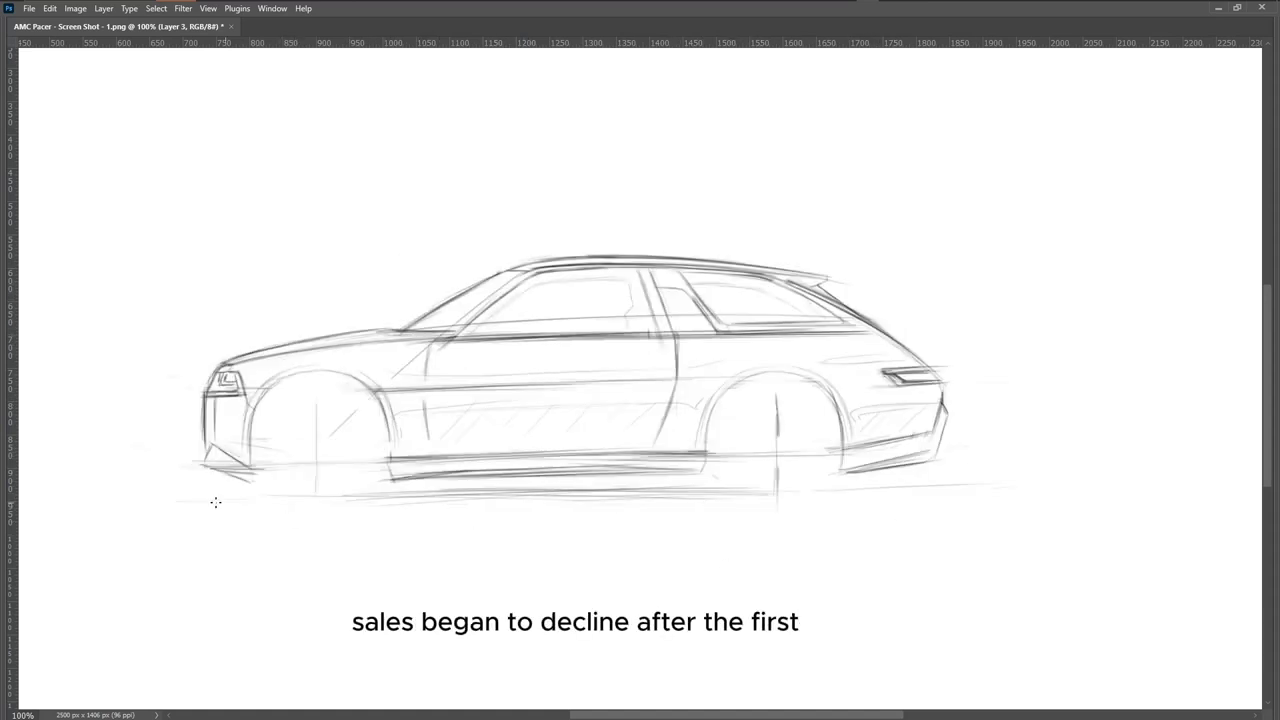
drag(640, 492, 401, 489)
drag(222, 363, 389, 330)
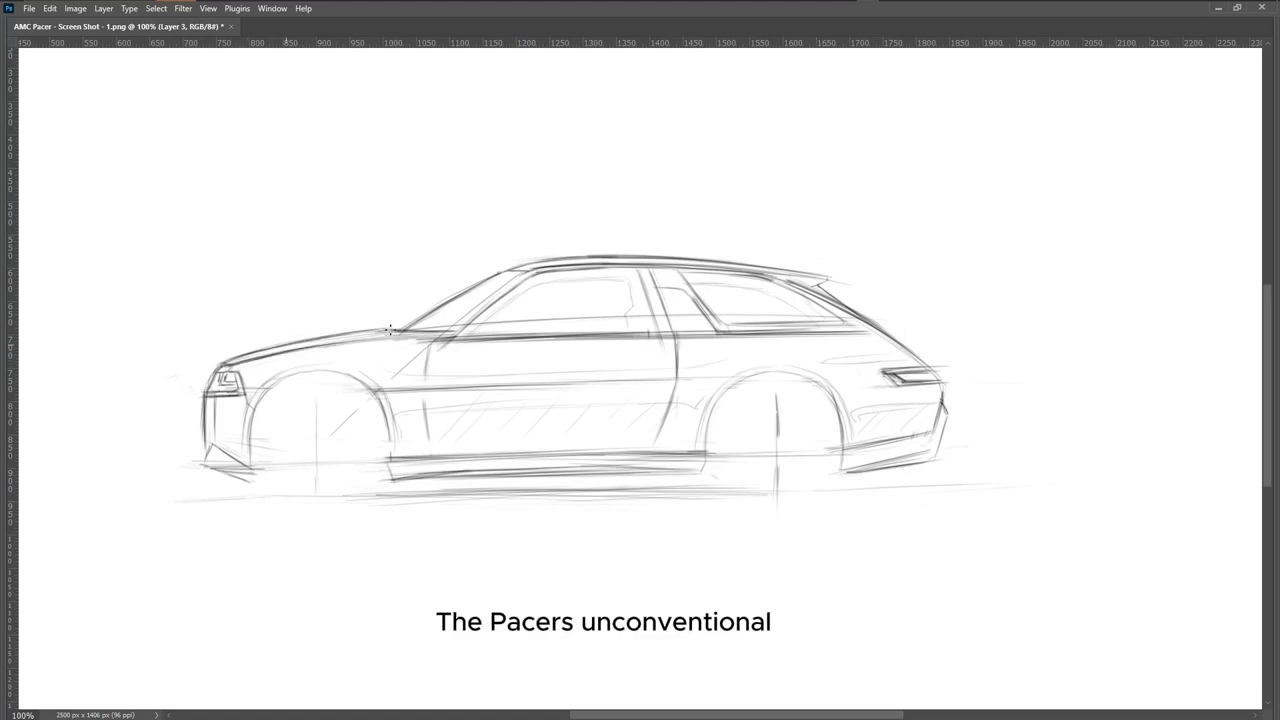
key(ctrl+z)
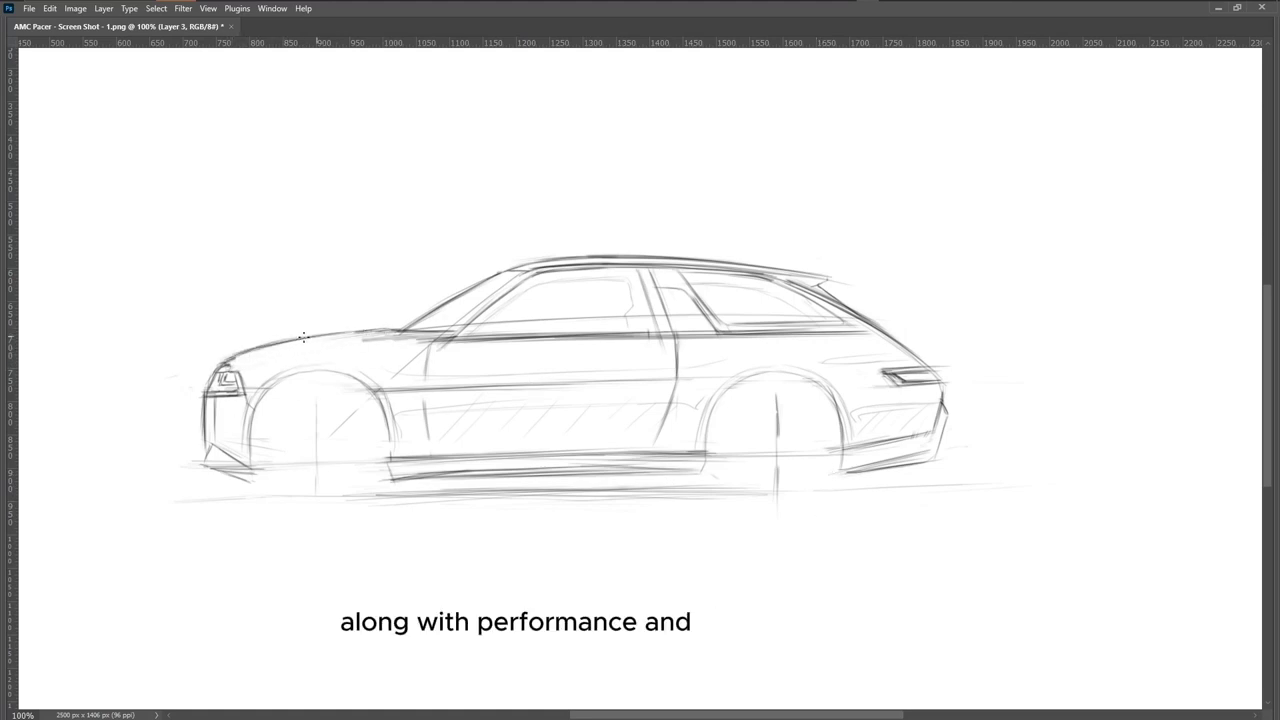
- Switch to the Brush and darken the rocker sill line
key(Tab)
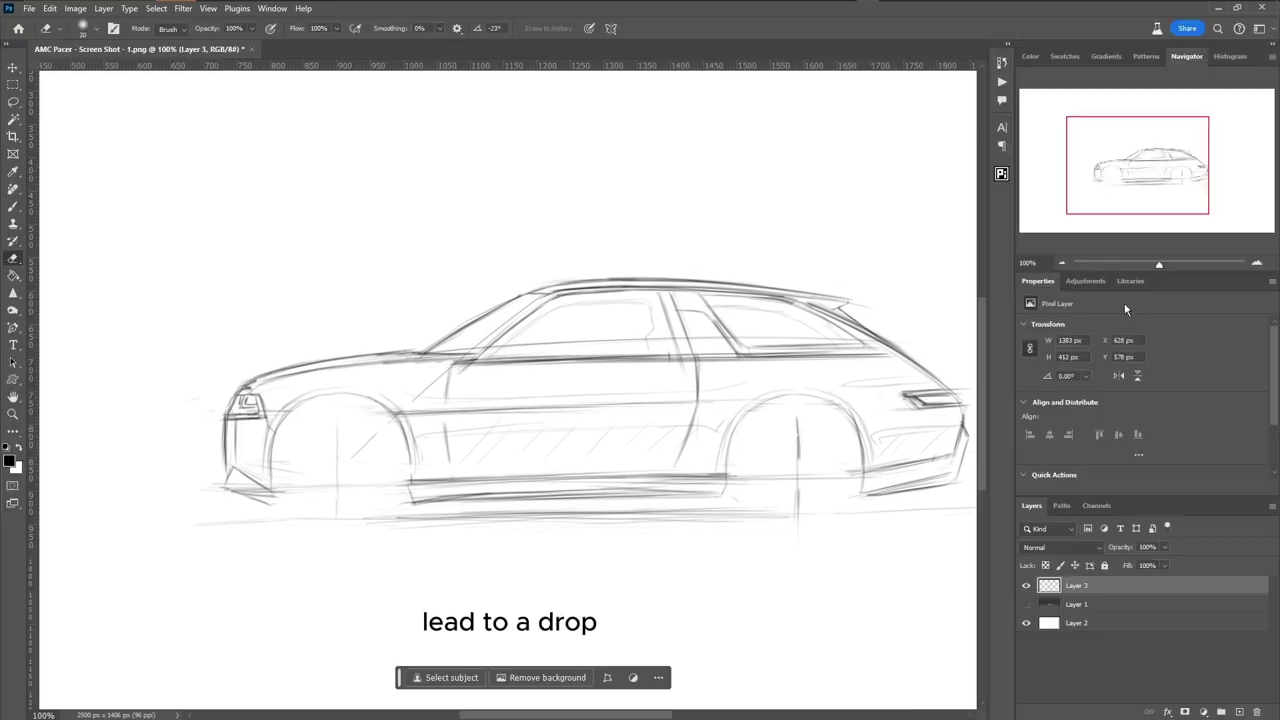
key(ctrl+plus)
key(b)
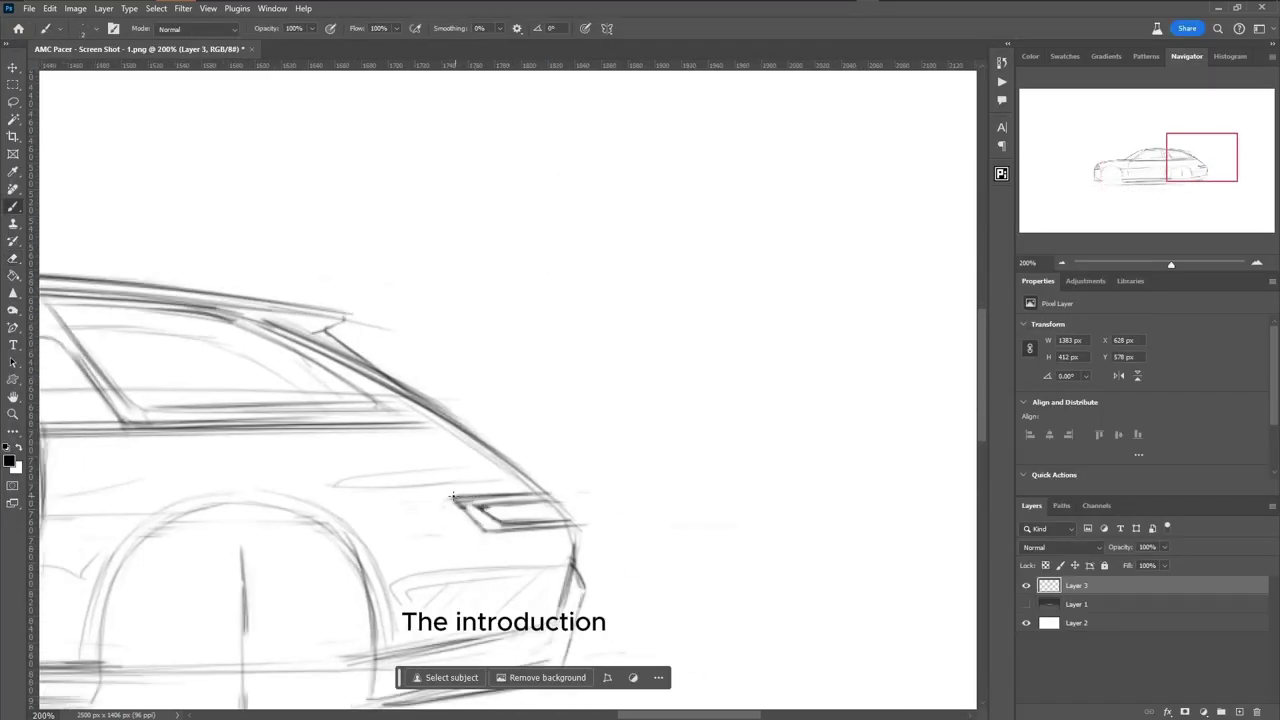
key(ctrl+minus)
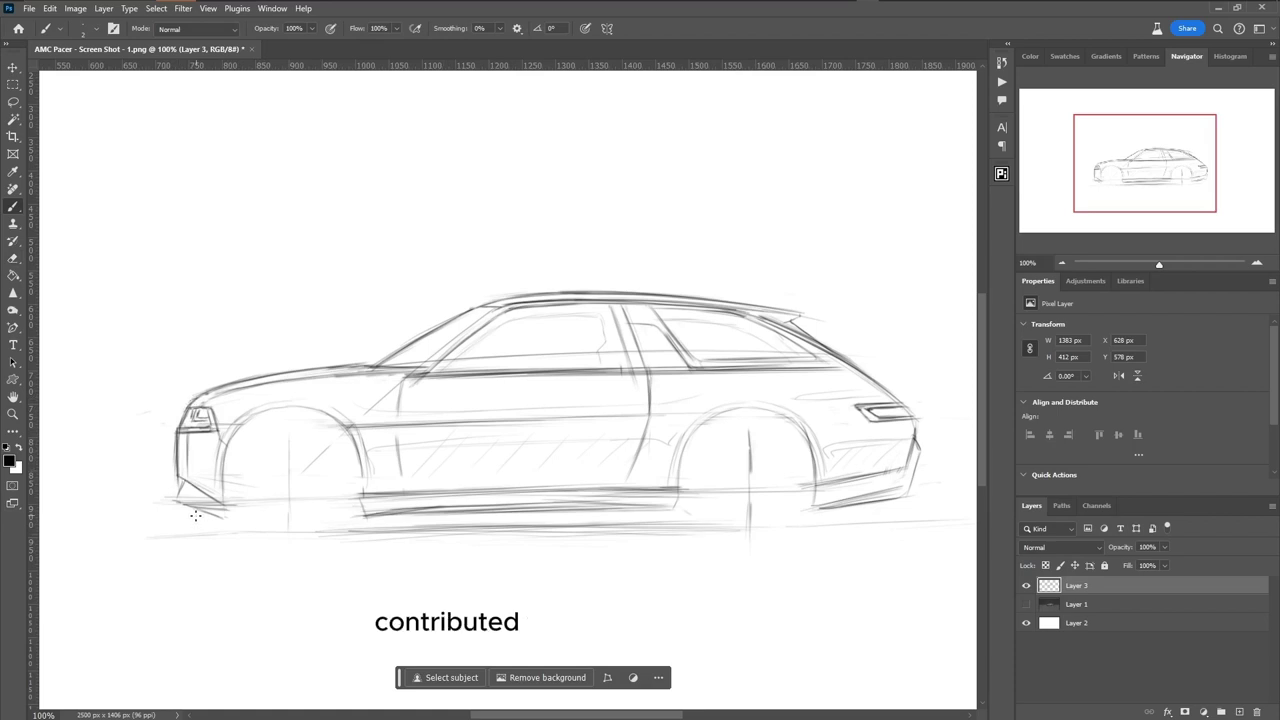
key(ctrl+plus)
scroll(546, 416, right, 10)
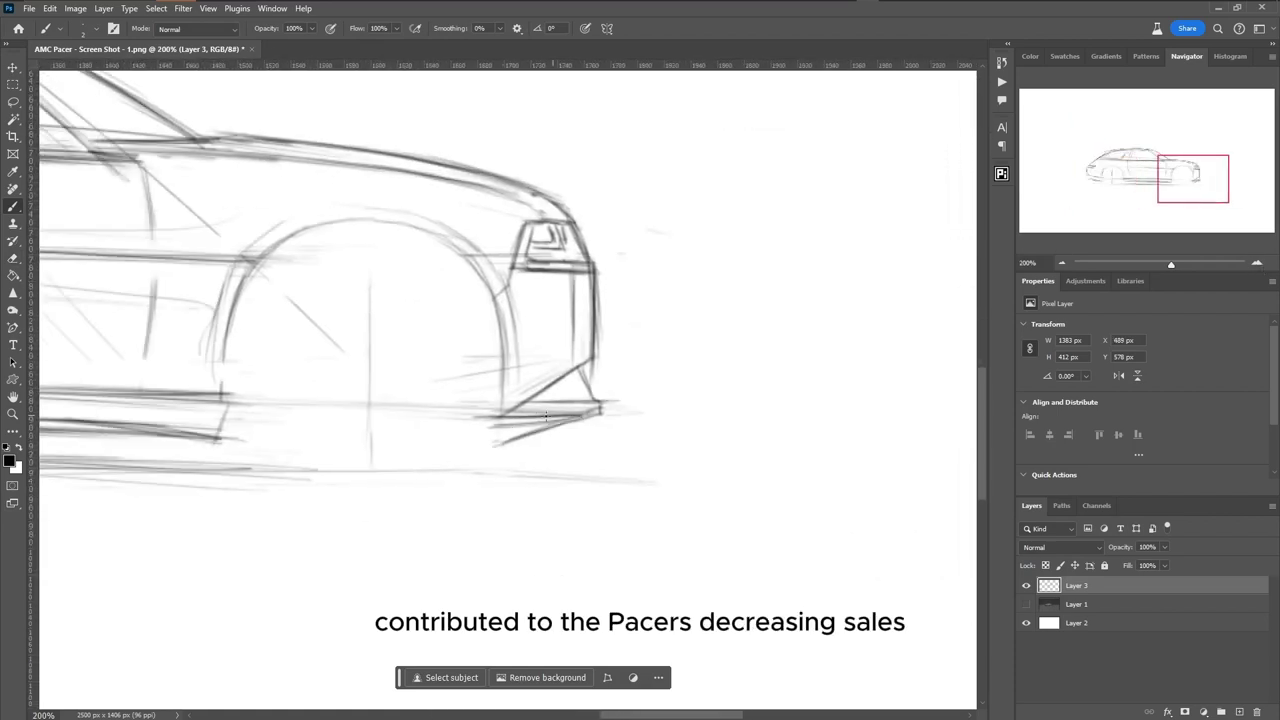
key(ctrl+minus)
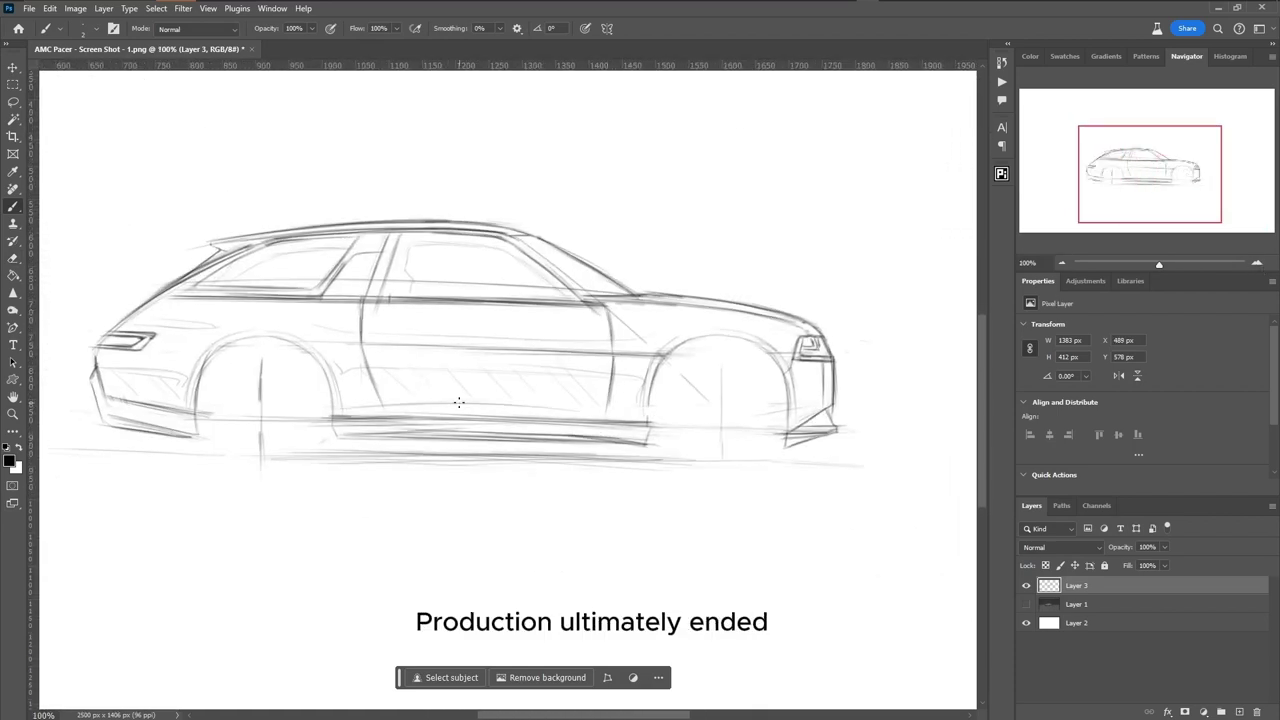
drag(459, 402, 666, 422)
key(ctrl+shift+h)
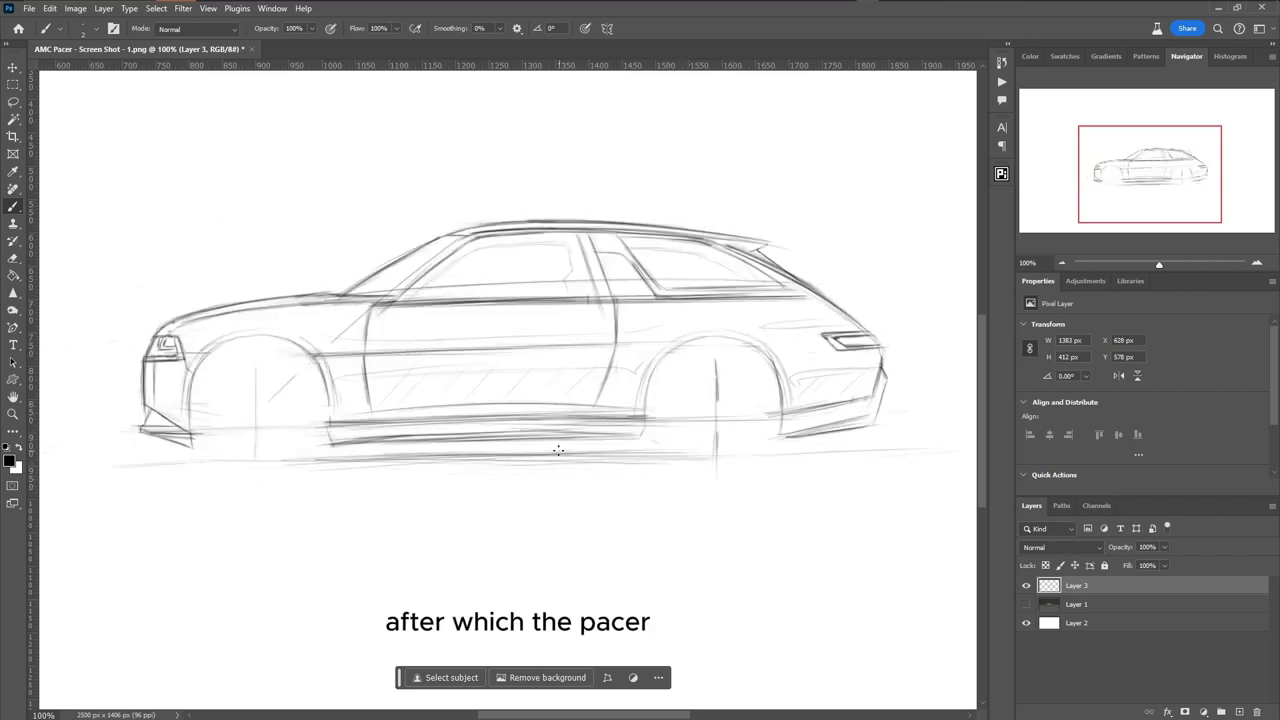
- Darken the side body line and windshield line, then add a new empty Layer 4
key(Tab)
key(ctrl+shift+h)
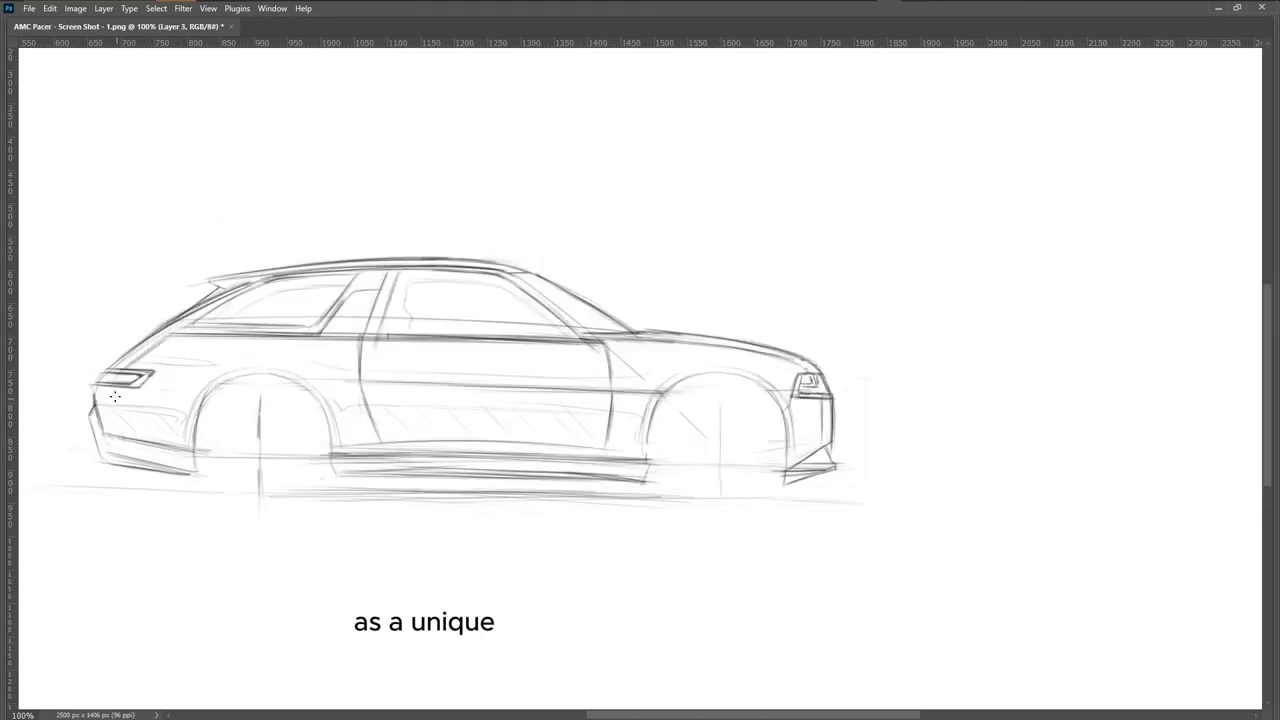
key(ctrl+shift+h)
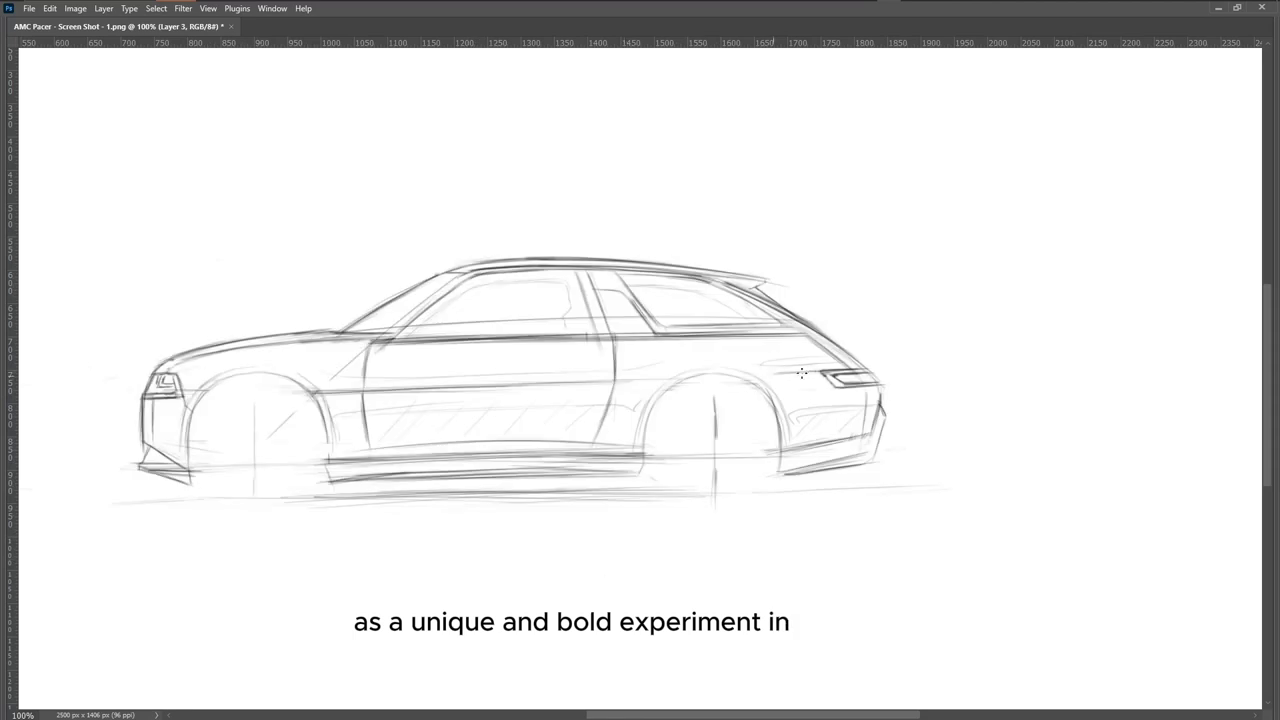
drag(488, 387, 640, 379)
drag(306, 396, 322, 390)
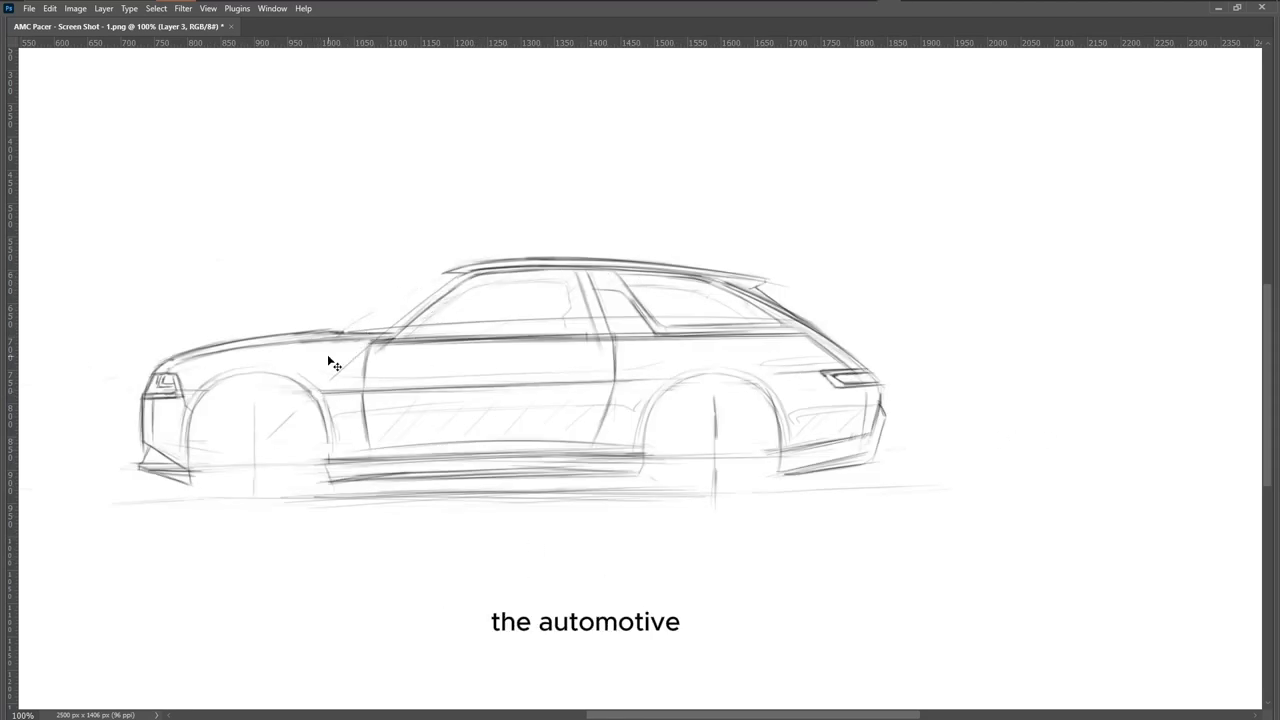
mouse_move(344, 335)
mouse_down()
mouse_move(410, 293)
mouse_move(338, 331)
mouse_up()
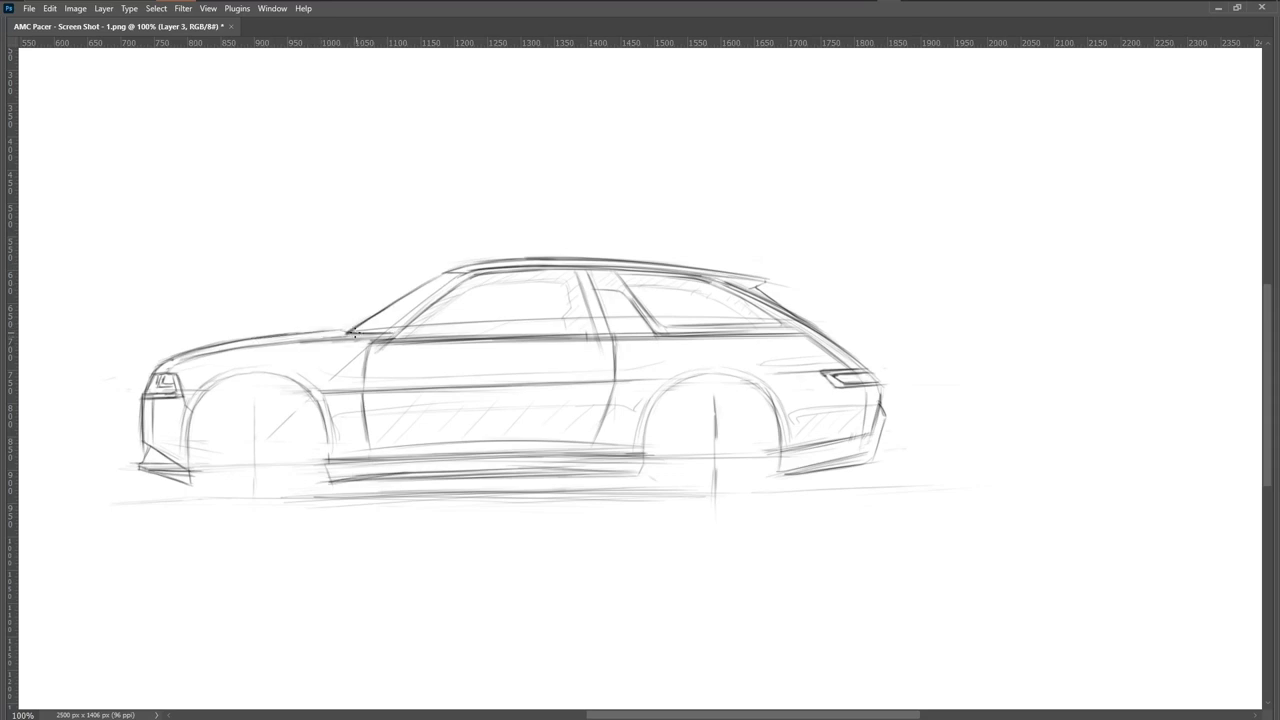
drag(417, 334, 524, 320)
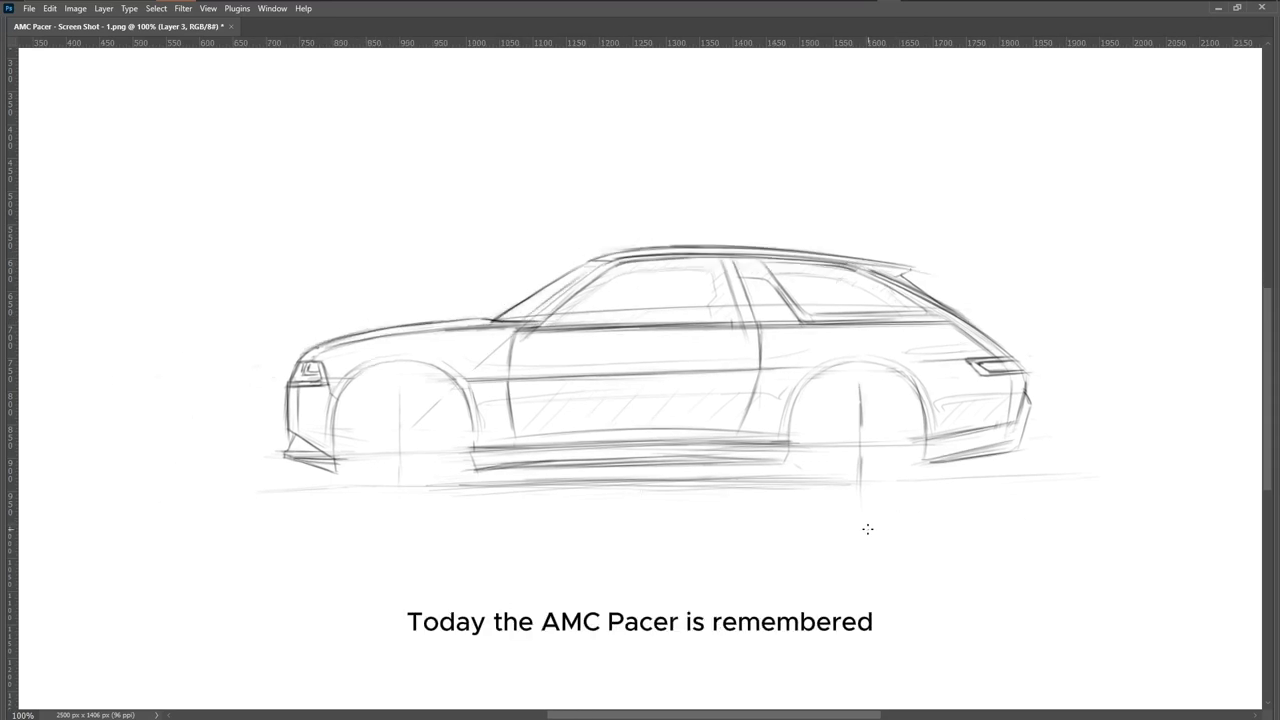
key(Tab)
key(ctrl+shift+alt+n)
- Draw a circle over the front wheel, fill it dark and set it to 50% opacity
click(13, 85)
alt+click(13, 86)
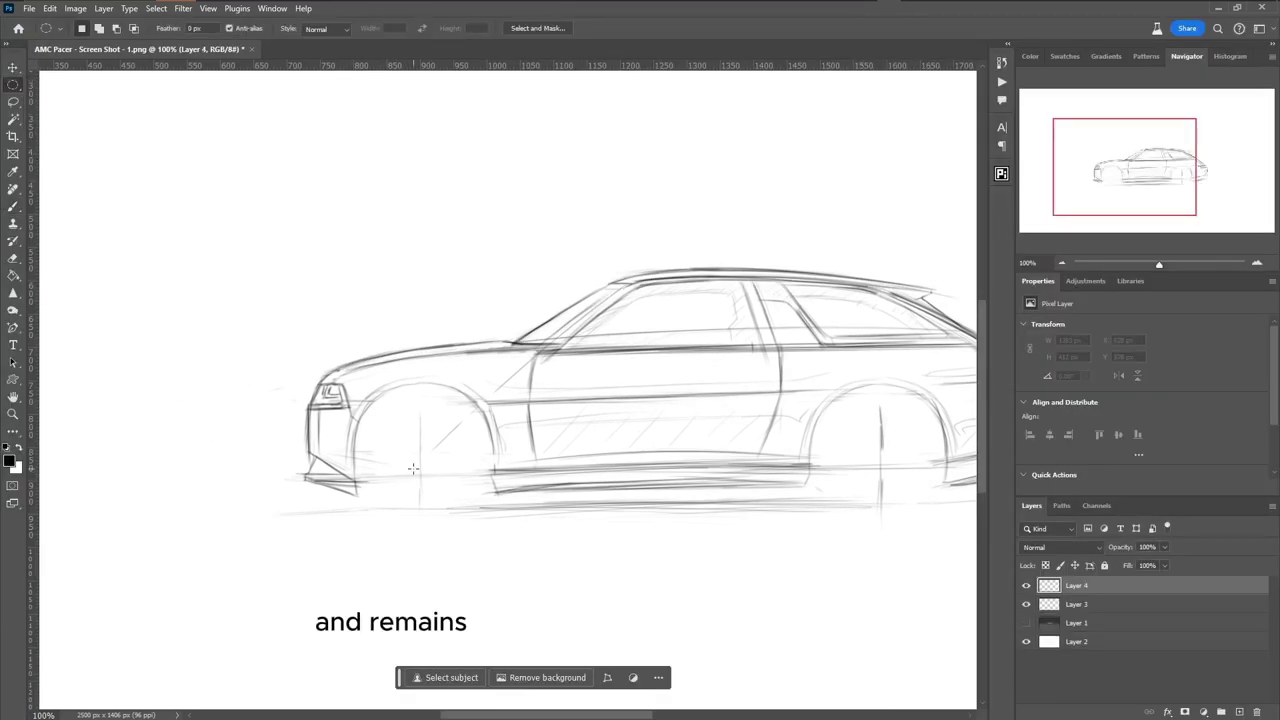
mouse_move(486, 516)
mouse_down()
mouse_move(420, 420)
mouse_move(356, 386)
mouse_up()
key(alt+BackSpace)
key(5)
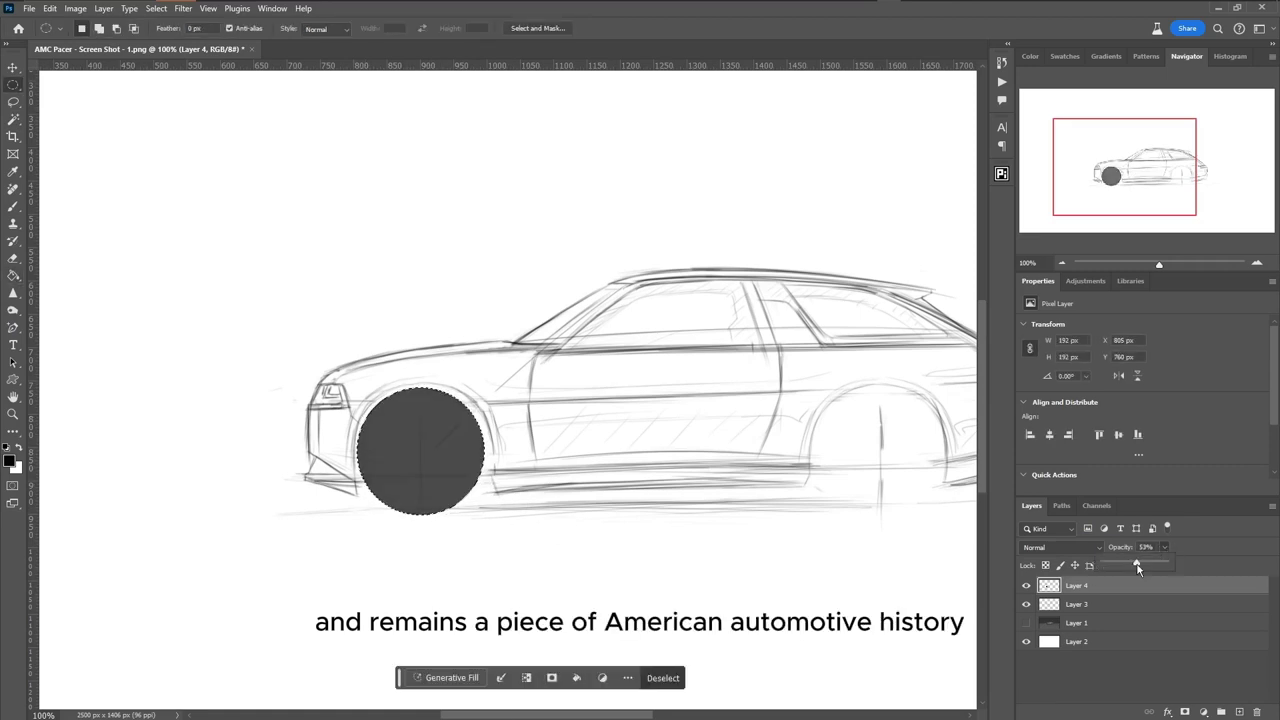
key(ctrl+d)
- Duplicate the wheel disc twice, shrinking the copies into a darker hub
key(ctrl+j)
key(ctrl+t)
mouse_move(484, 516)
mouse_down()
mouse_move(442, 472)
mouse_move(918, 462)
mouse_up()
key(Return)
key(ctrl+j)
key(ctrl+t)
key(Return)
- Check the discs with the car sketch hidden, then add another darkening copy
click(1026, 641)
click(1026, 641)
key(ctrl+j)
key(Tab)
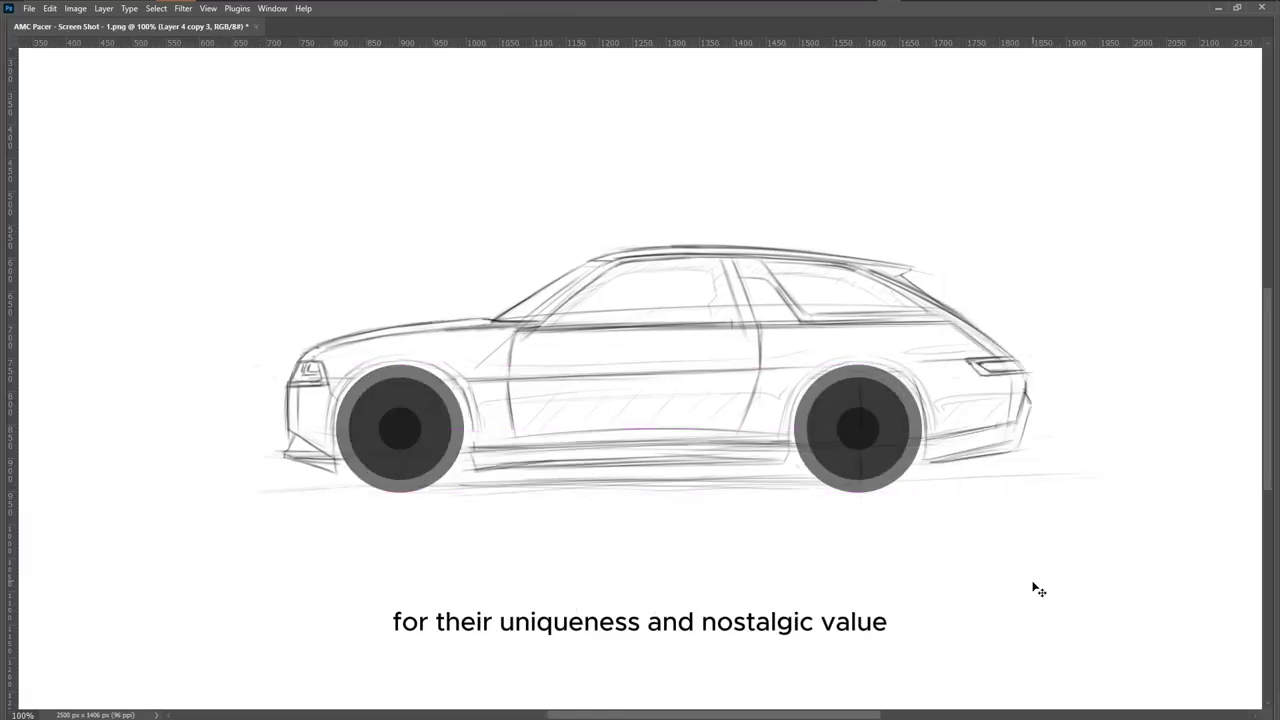
key(Tab)
- Add a layer mask to the wheel layer and switch to the Brush tool
key(ctrl+shift+m)
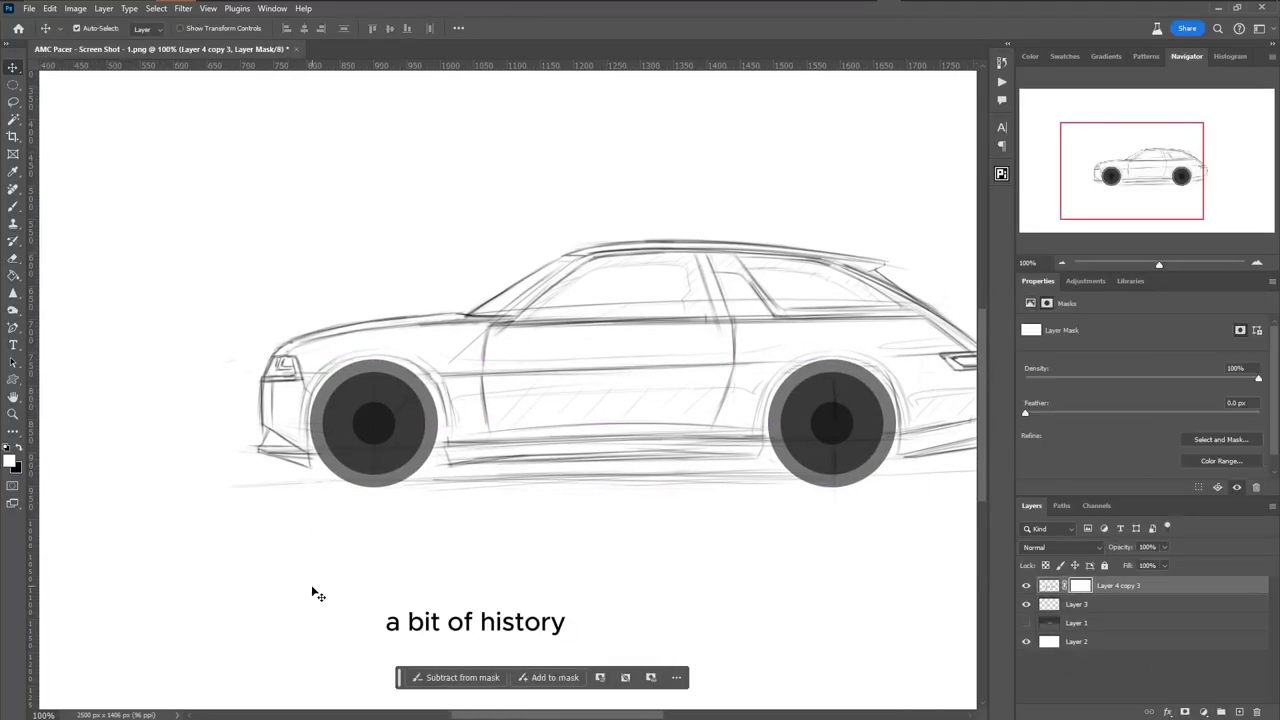
key(b)
right_click(239, 500)
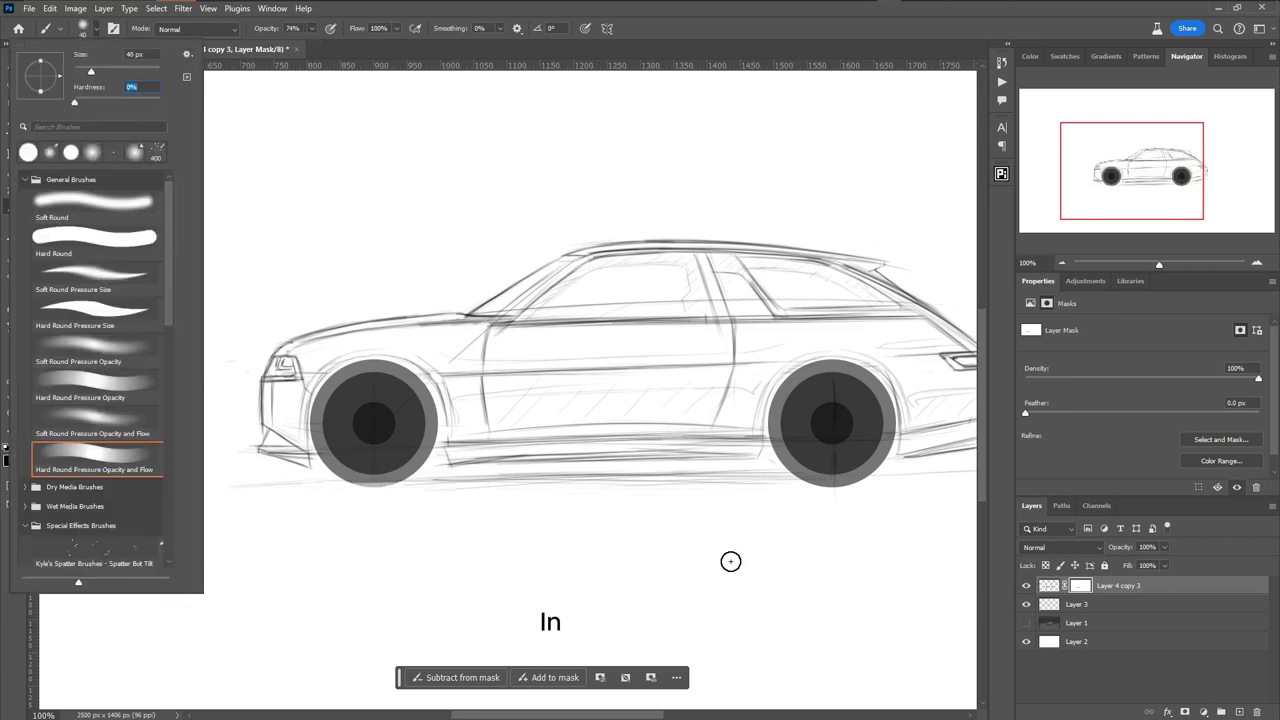
key(Escape)
- Darken the rocker line with brush strokes, reducing the brush size to 10
key(Tab)
key(Tab)
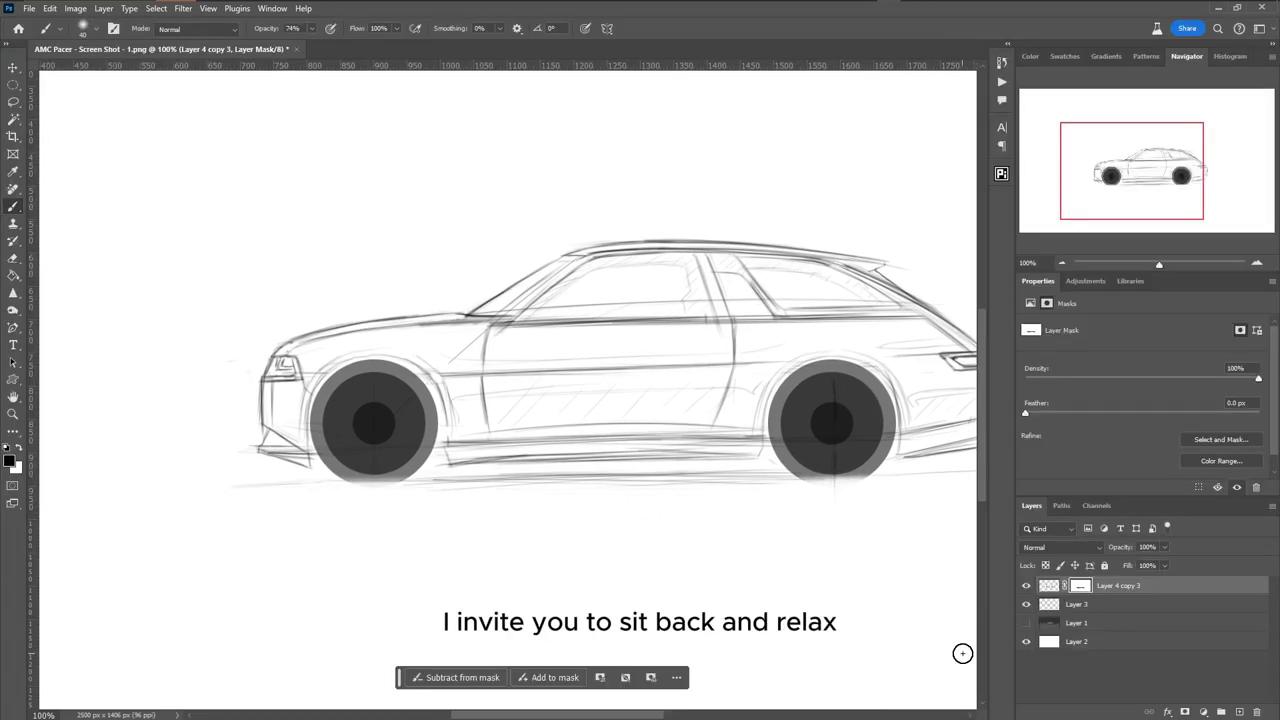
key(alt+])
scroll(597, 555, right, 2)
mouse_move(456, 462)
mouse_down()
mouse_move(320, 478)
mouse_move(409, 480)
mouse_up()
click(96, 28)
mouse_move(302, 478)
mouse_down()
mouse_move(490, 473)
mouse_move(709, 491)
mouse_up()
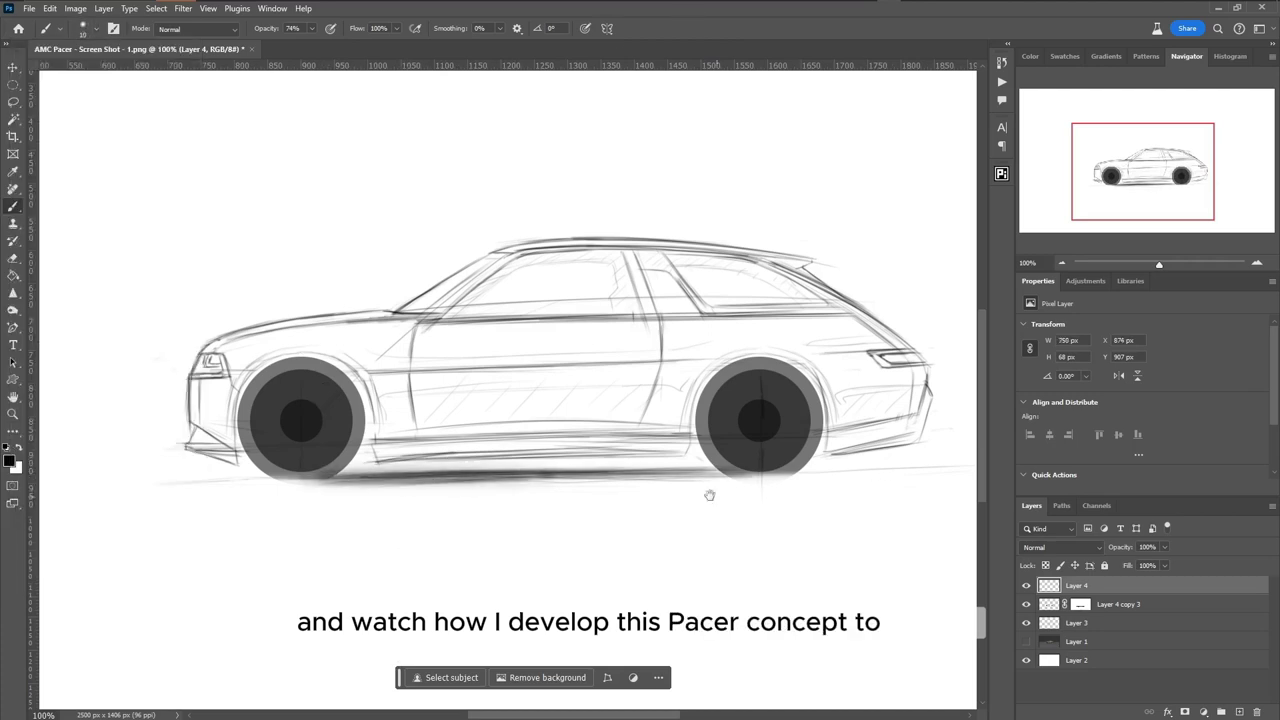
- At 39% brush opacity, darken the rocker line and add ground shadow strokes
key(h)
key(3)
key(9)
key(h)
key(h)
drag(862, 468, 258, 470)
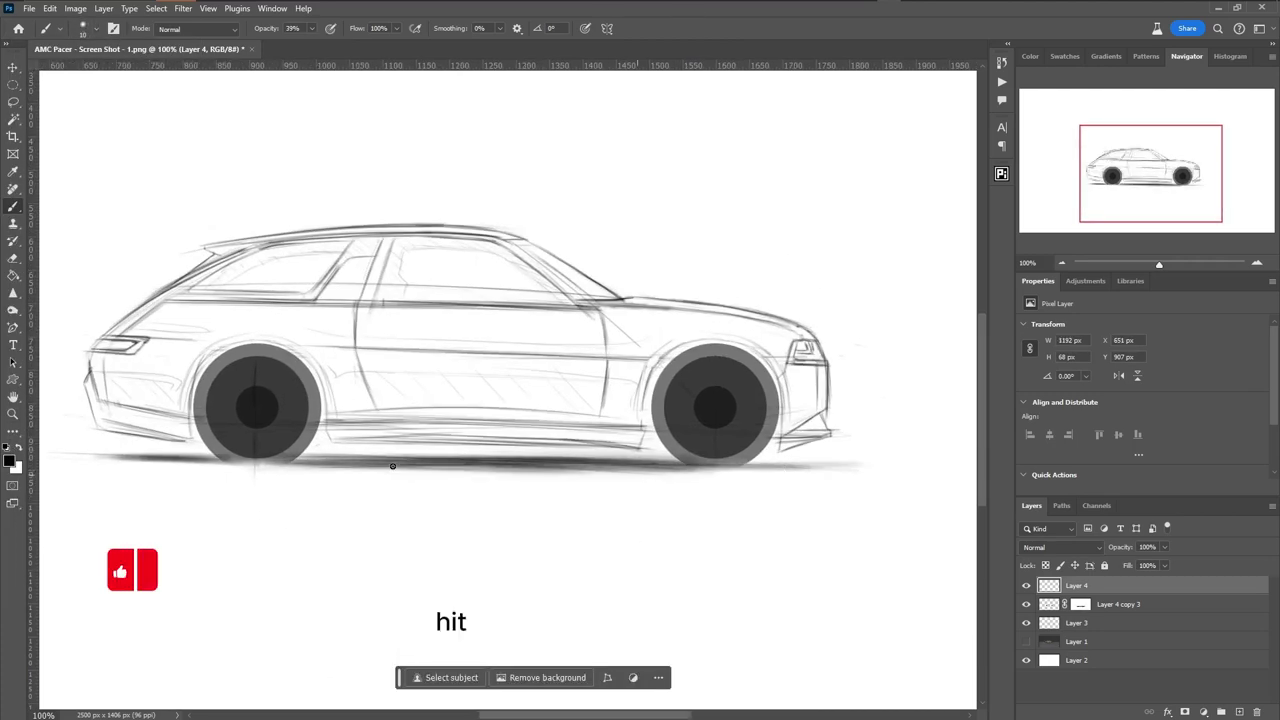
drag(656, 466, 380, 458)
drag(828, 470, 588, 468)
drag(419, 496, 510, 494)
- On a new layer at 100% opacity, shade the rear window pillar, side window and B-pillar
key(ctrl+shift+alt+n)
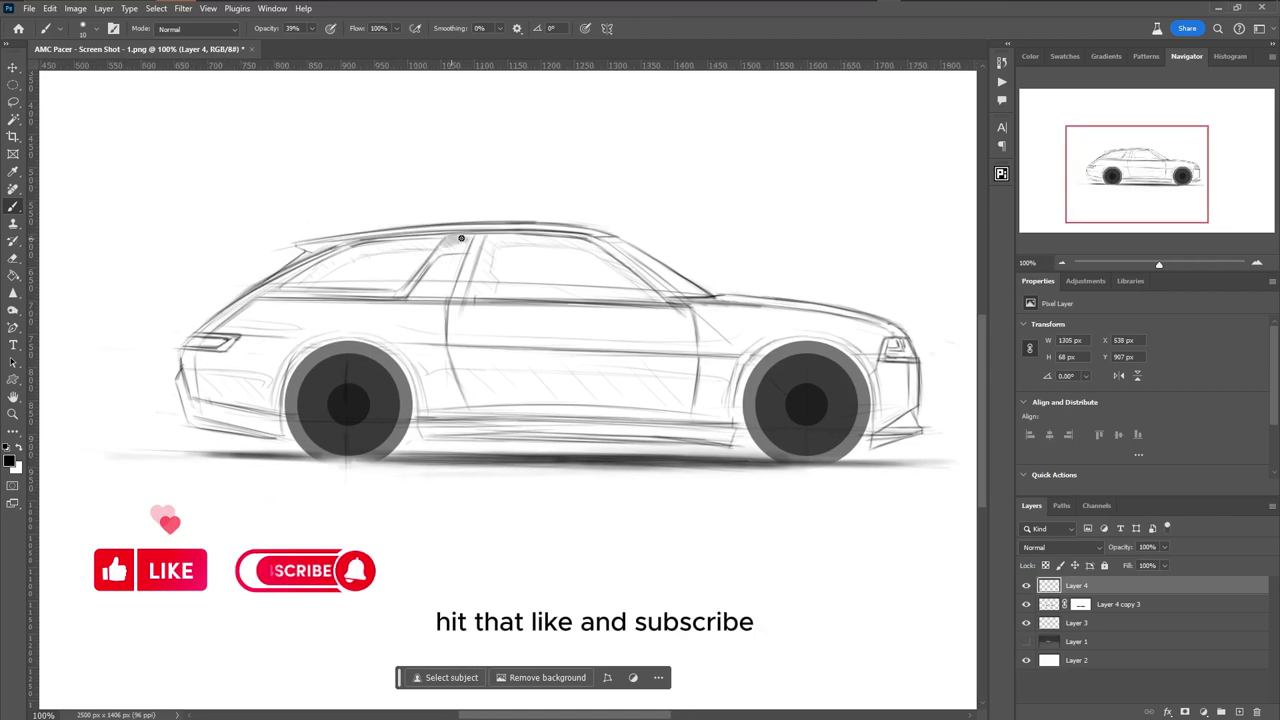
key(0)
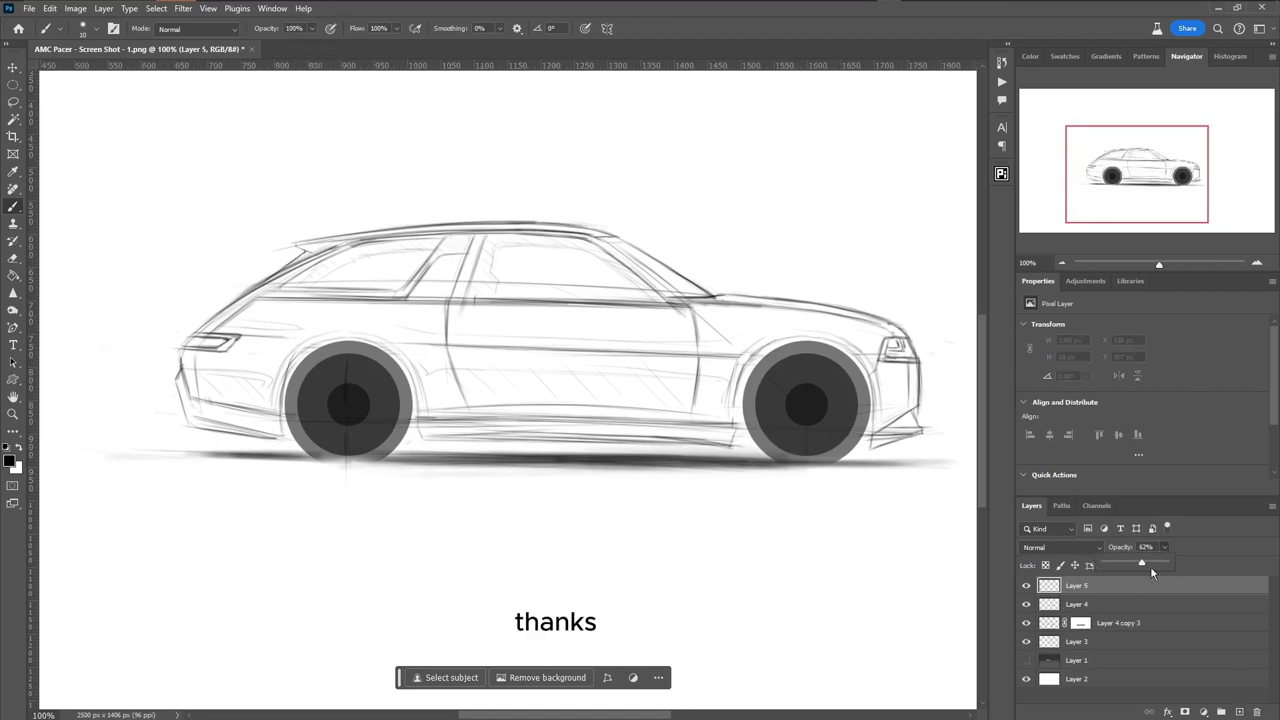
mouse_move(468, 236)
mouse_down()
mouse_move(437, 243)
mouse_move(410, 294)
mouse_up()
drag(262, 297, 408, 293)
click(95, 28)
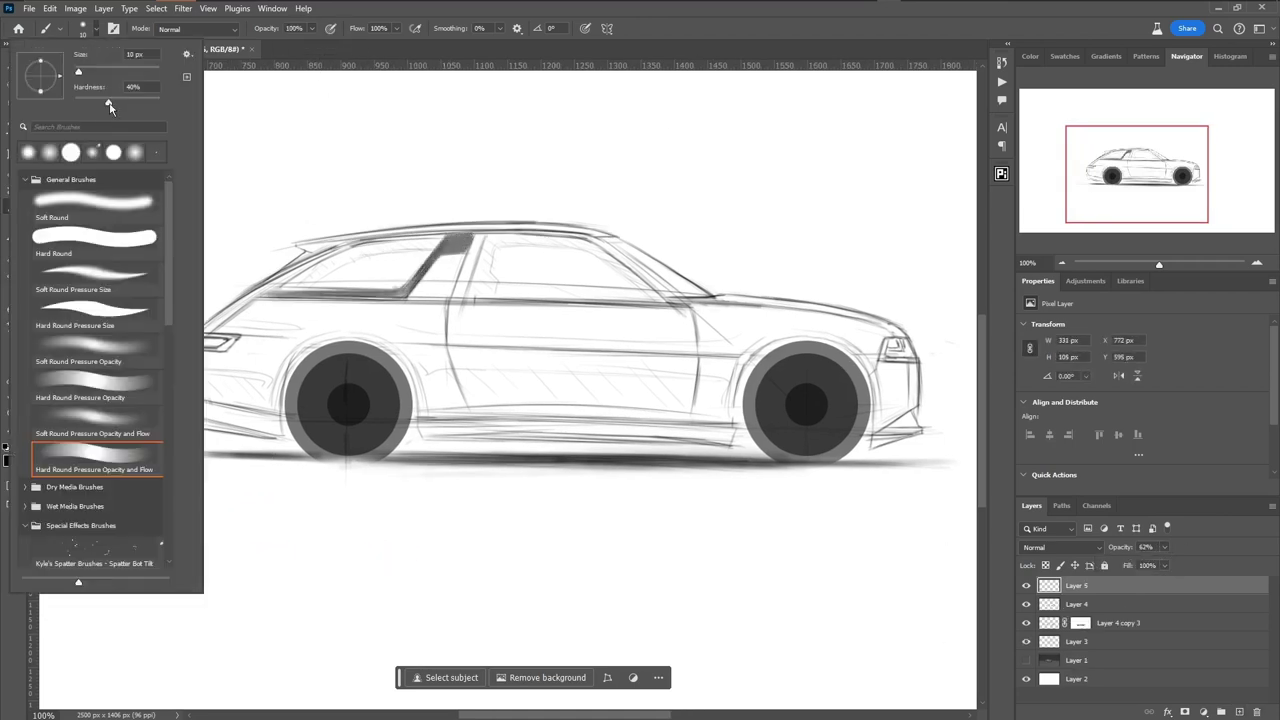
key(Escape)
key(e)
key(b)
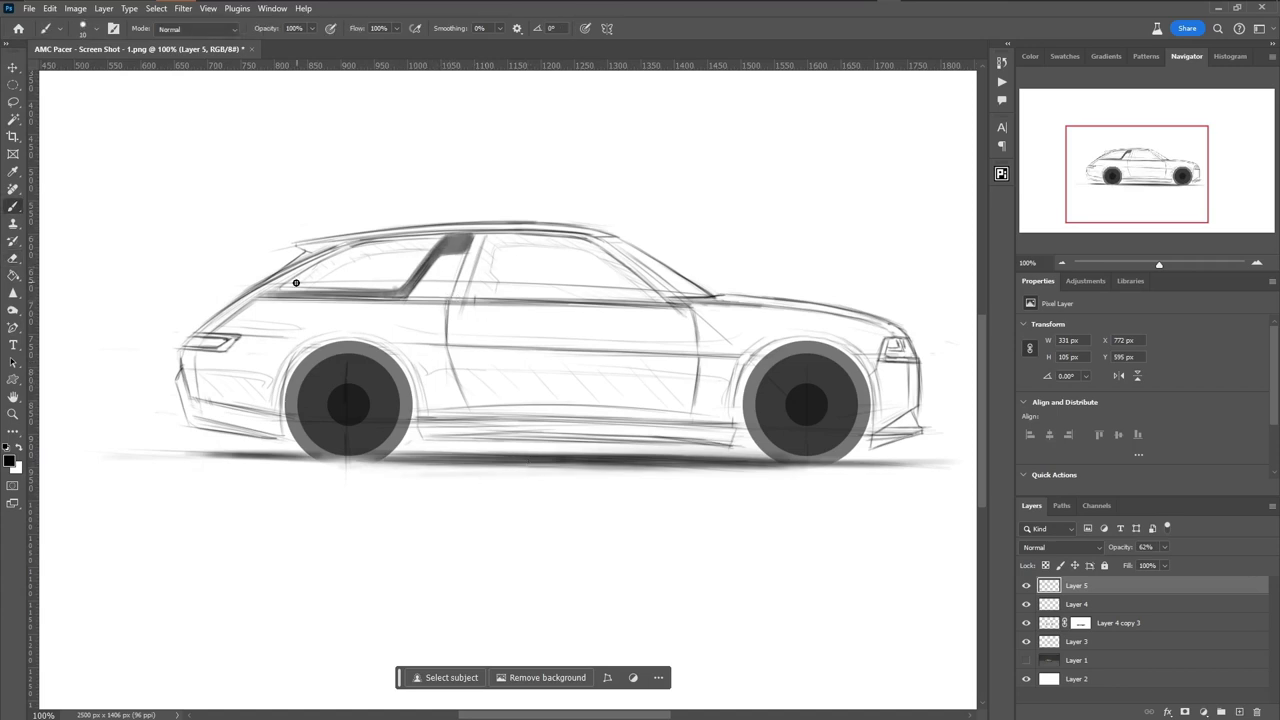
mouse_move(300, 284)
mouse_down()
mouse_move(392, 244)
mouse_move(320, 268)
mouse_up()
mouse_move(550, 240)
mouse_down()
mouse_move(482, 262)
mouse_move(471, 292)
mouse_up()
- With a larger brush at 68% opacity, darken the rocker and shade both bumpers
key(ctrl+shift+h)
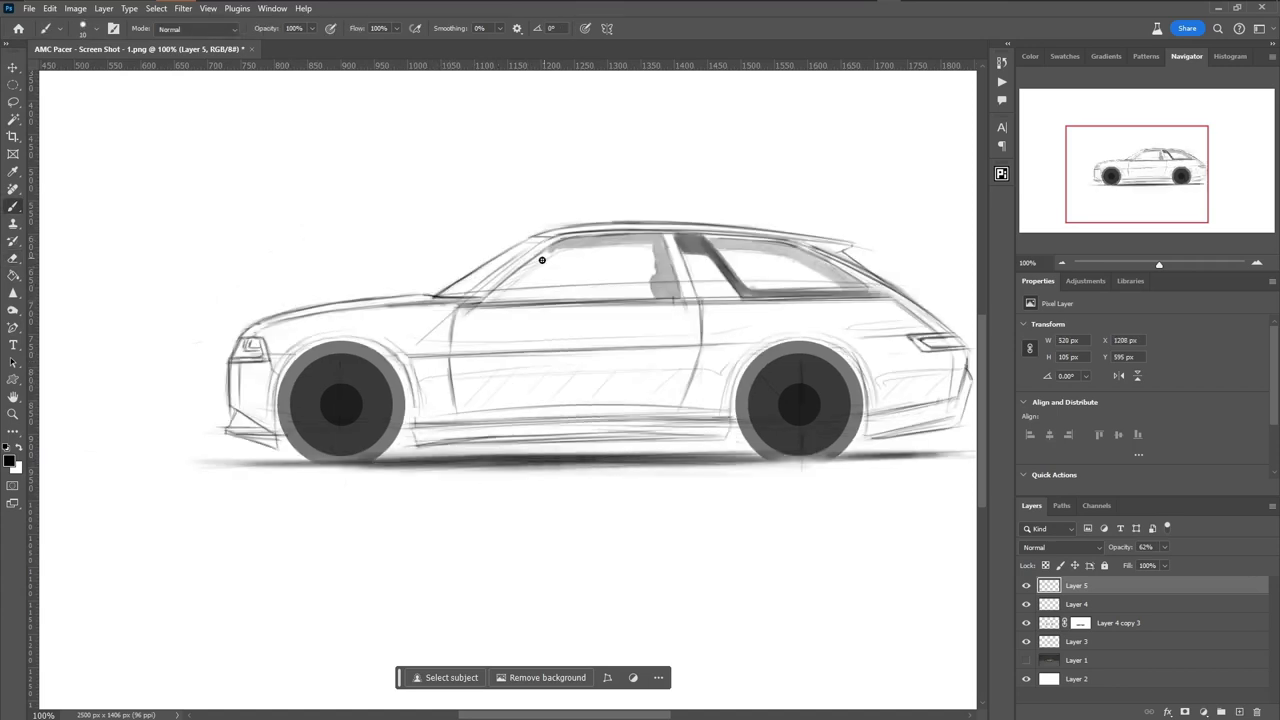
key(bracketright)
key(6)
key(8)
drag(615, 408, 395, 375)
drag(395, 375, 324, 369)
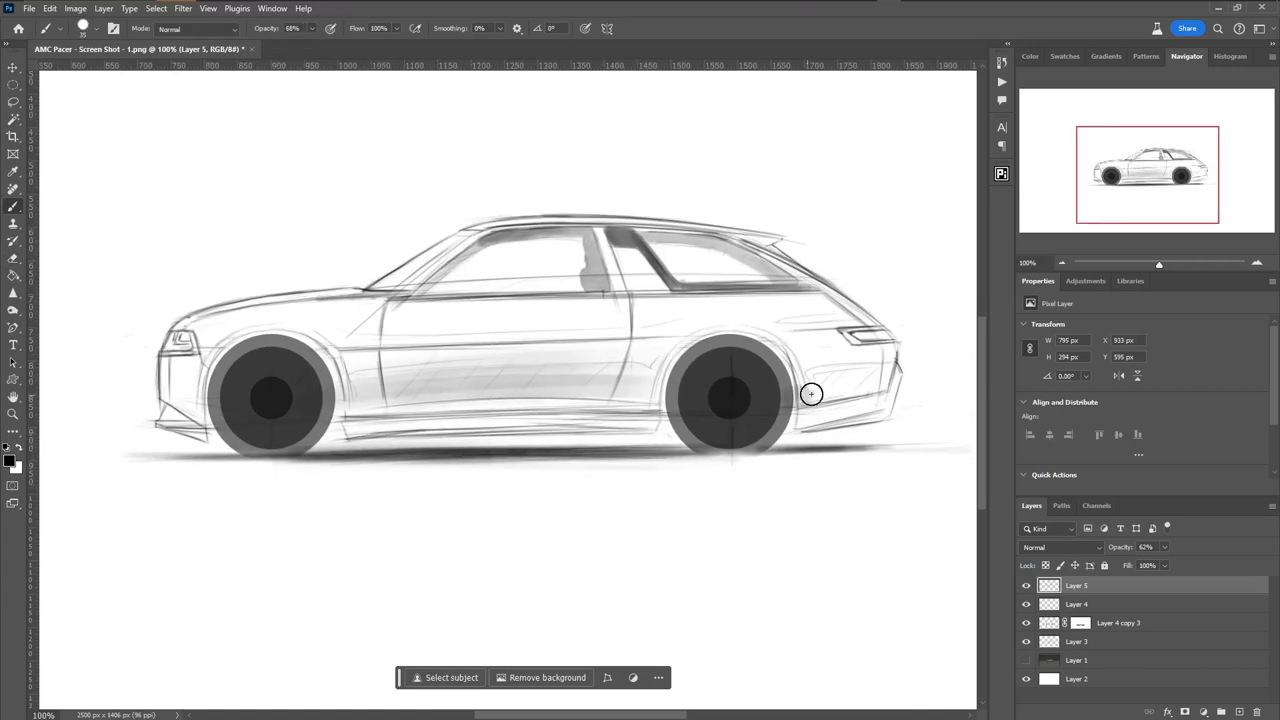
mouse_move(890, 362)
mouse_down()
mouse_move(837, 411)
mouse_move(898, 416)
mouse_up()
drag(170, 406, 205, 440)
- Shade the body line, both wheel arches, lower body side, beltline and ground shadow
key(ctrl+shift+h)
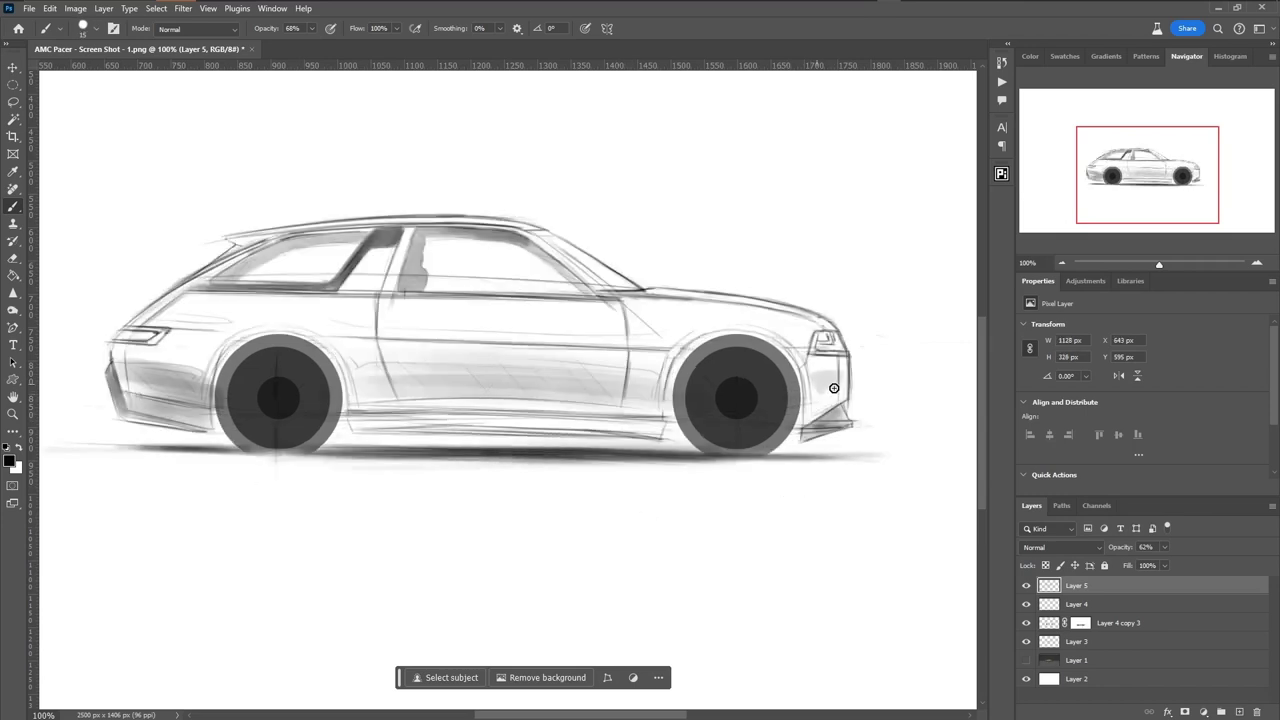
key(ctrl+shift+h)
drag(346, 338, 650, 318)
drag(281, 320, 250, 318)
drag(700, 314, 750, 310)
drag(352, 432, 656, 436)
drag(332, 290, 840, 280)
drag(870, 452, 150, 460)
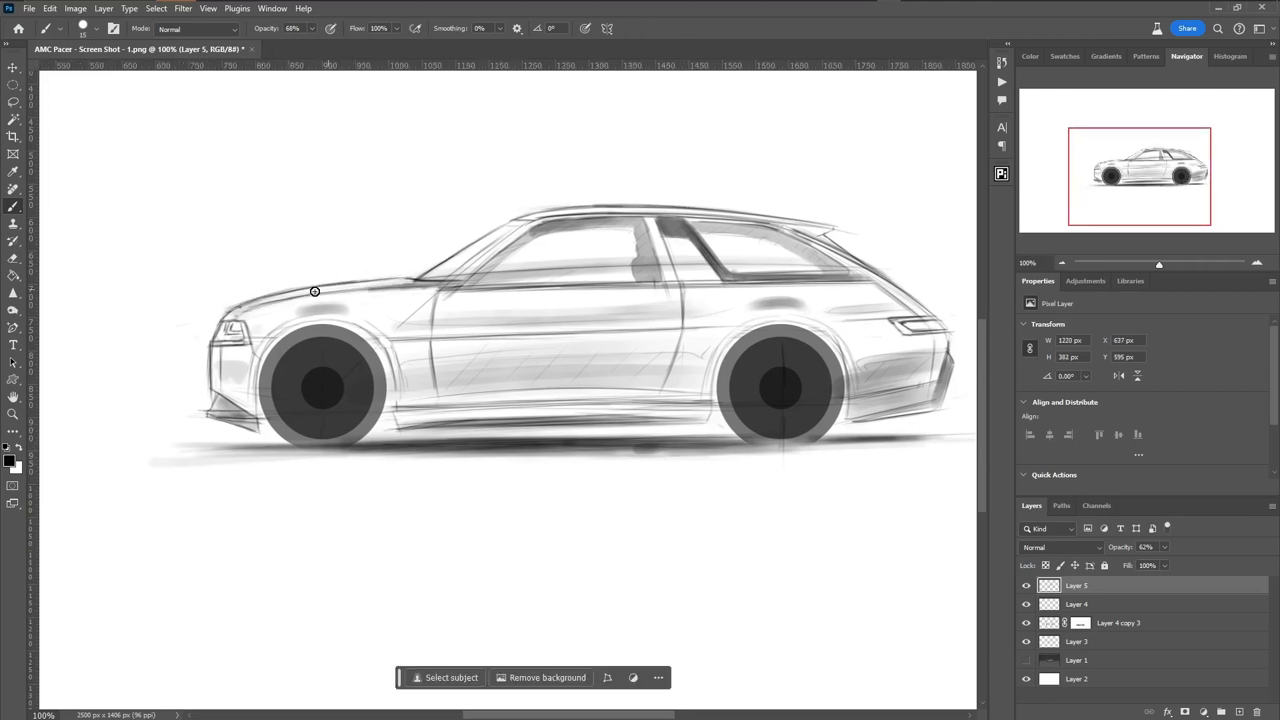
- Paint the taillight red on a new layer, then darken the lower body line and ground shadow in black
key(ctrl+shift+alt+n)
mouse_move(848, 342)
mouse_down()
mouse_move(880, 345)
mouse_move(849, 343)
mouse_up()
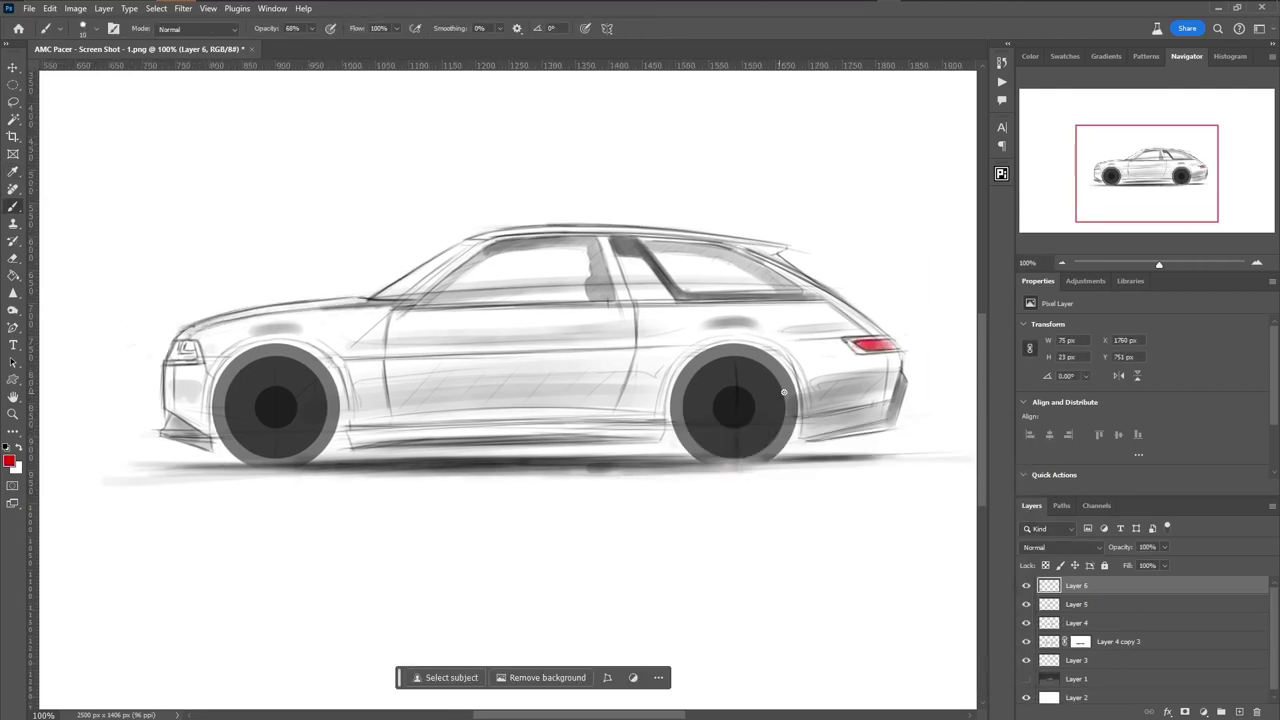
key(ctrl+shift+alt+n)
key(d)
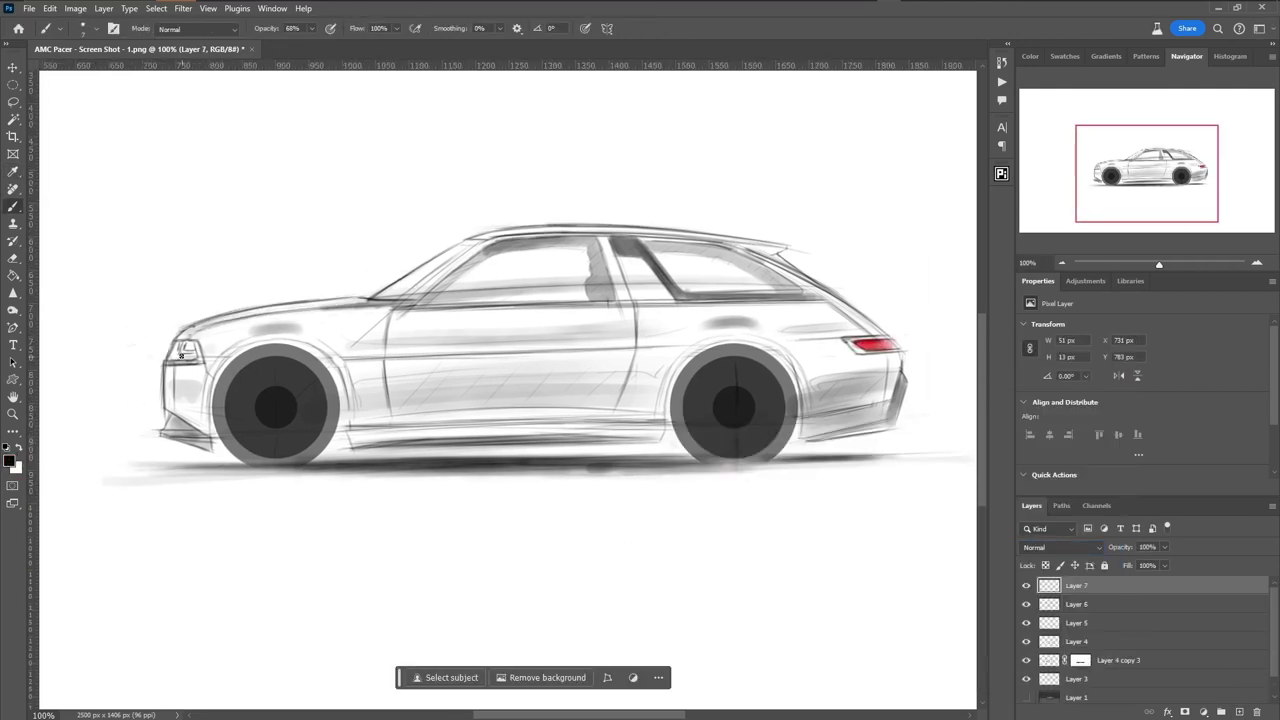
key(e)
key(b)
mouse_move(150, 436)
mouse_down()
mouse_move(885, 418)
mouse_move(209, 447)
mouse_up()
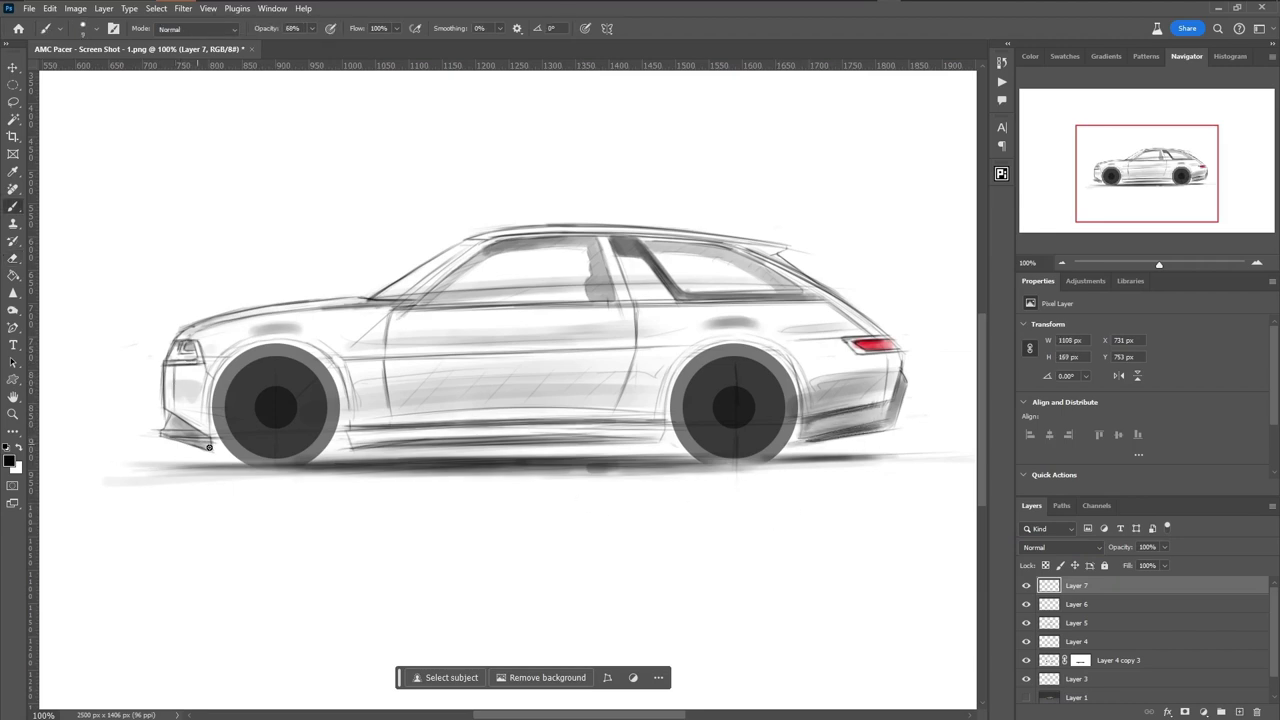
drag(488, 471, 826, 461)
- On a new layer, paint white spokes on the front and rear wheels
click(1240, 712)
key(x)
drag(270, 372, 316, 400)
mouse_move(248, 392)
mouse_down()
mouse_move(234, 404)
mouse_move(248, 446)
mouse_up()
drag(294, 426, 307, 438)
mouse_move(712, 370)
mouse_down()
mouse_move(720, 394)
mouse_move(760, 390)
mouse_up()
drag(690, 412, 708, 426)
drag(734, 436, 738, 452)
drag(758, 402, 780, 420)
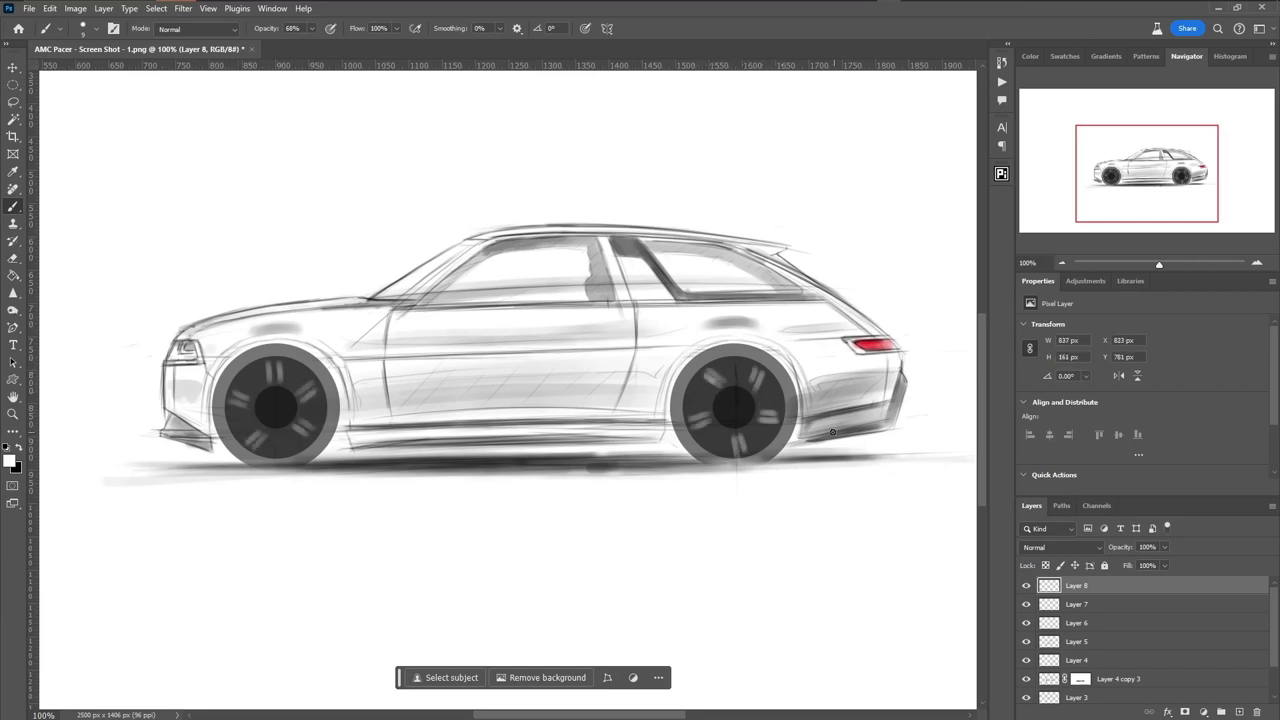
mouse_move(710, 370)
mouse_down()
mouse_move(722, 390)
mouse_move(764, 394)
mouse_up()
- Mirror the view to check the sketch, then select Layer 7
key(Tab)
key(Tab)
key(Tab)
ctrl+click(525, 358)
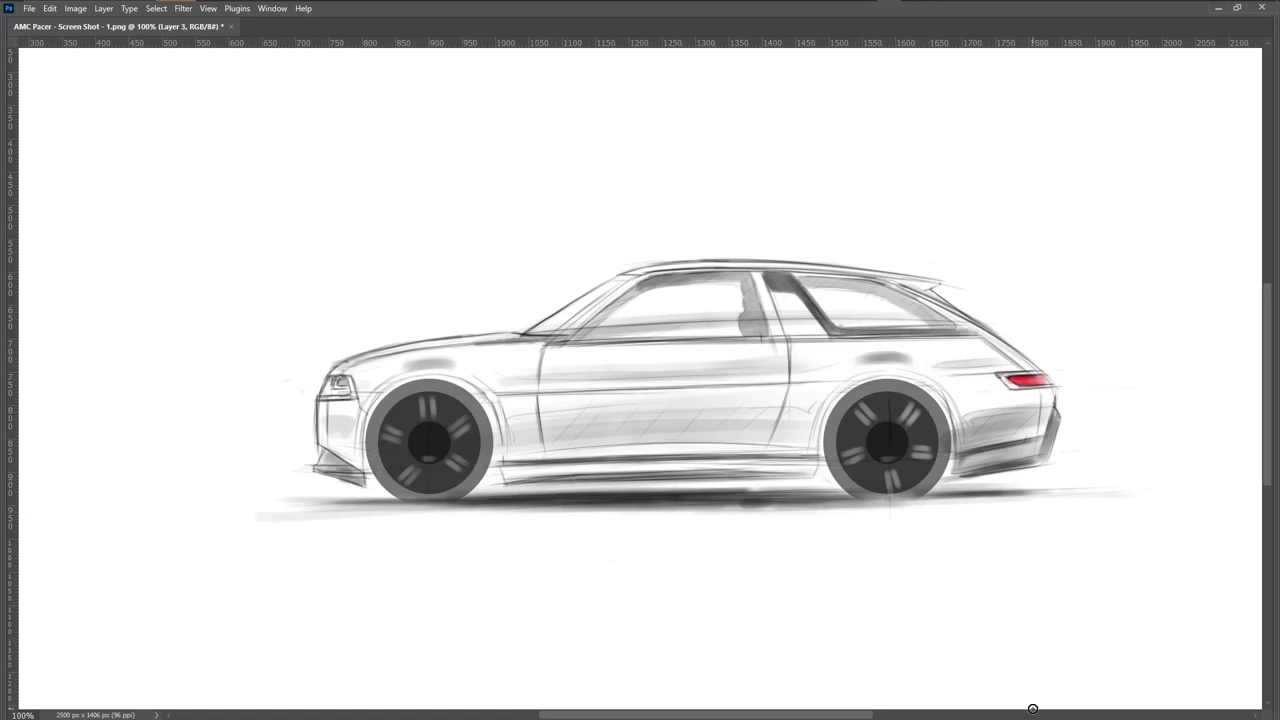
key(ctrl+shift+h)
key(ctrl+shift+h)
key(Tab)
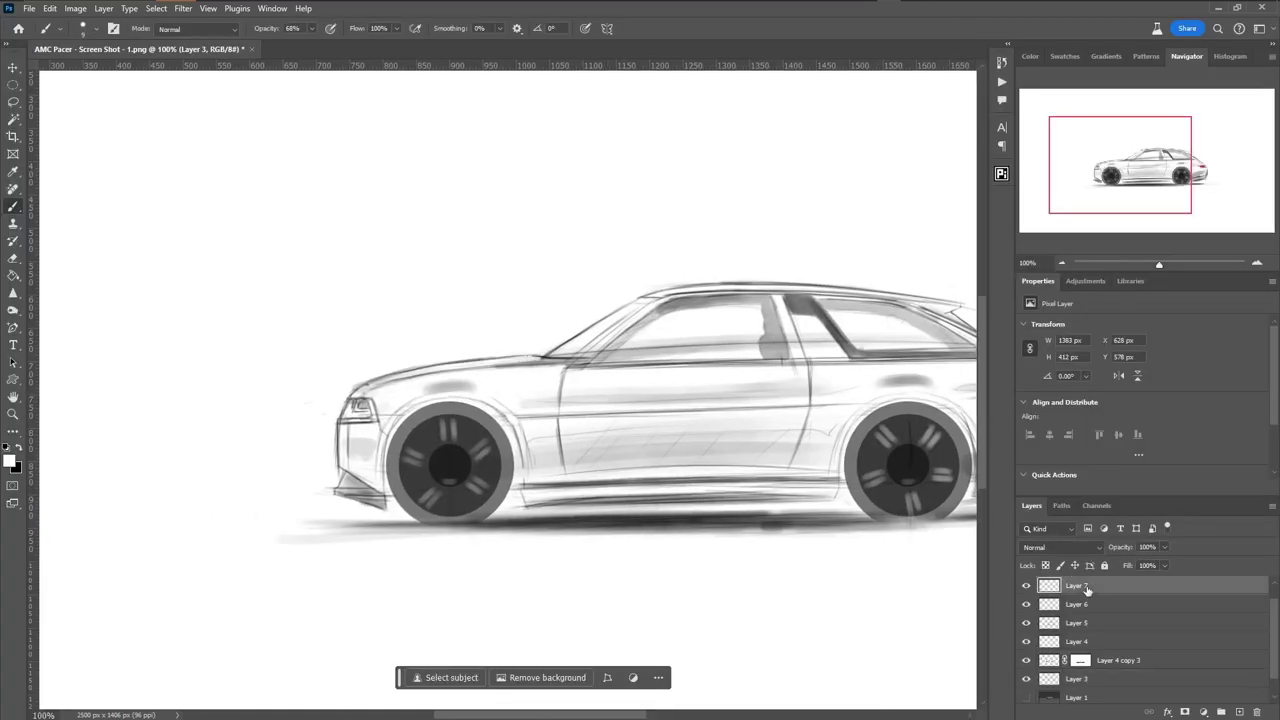
key(Tab)
ctrl+click(537, 341)
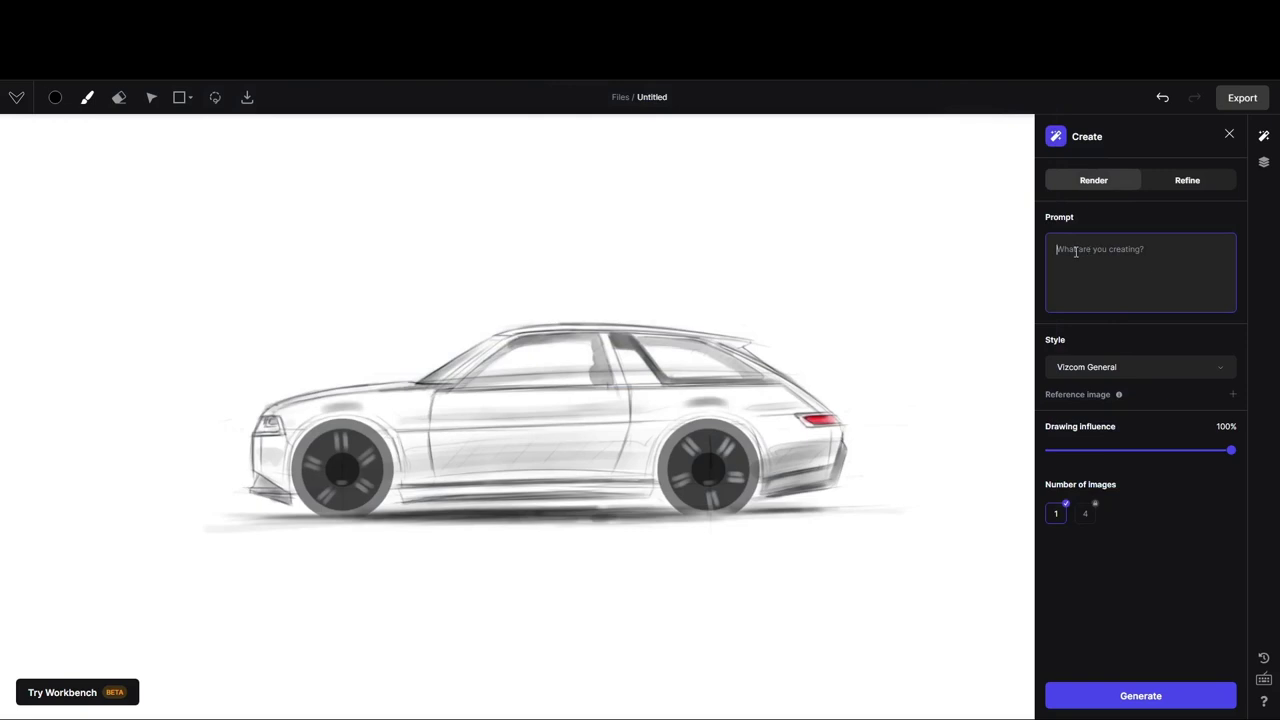
- Paste the render prompt, keep the Vizcom General style, generate and confirm the render
text(Sporty hatch-back sketch render)
click(1224, 374)
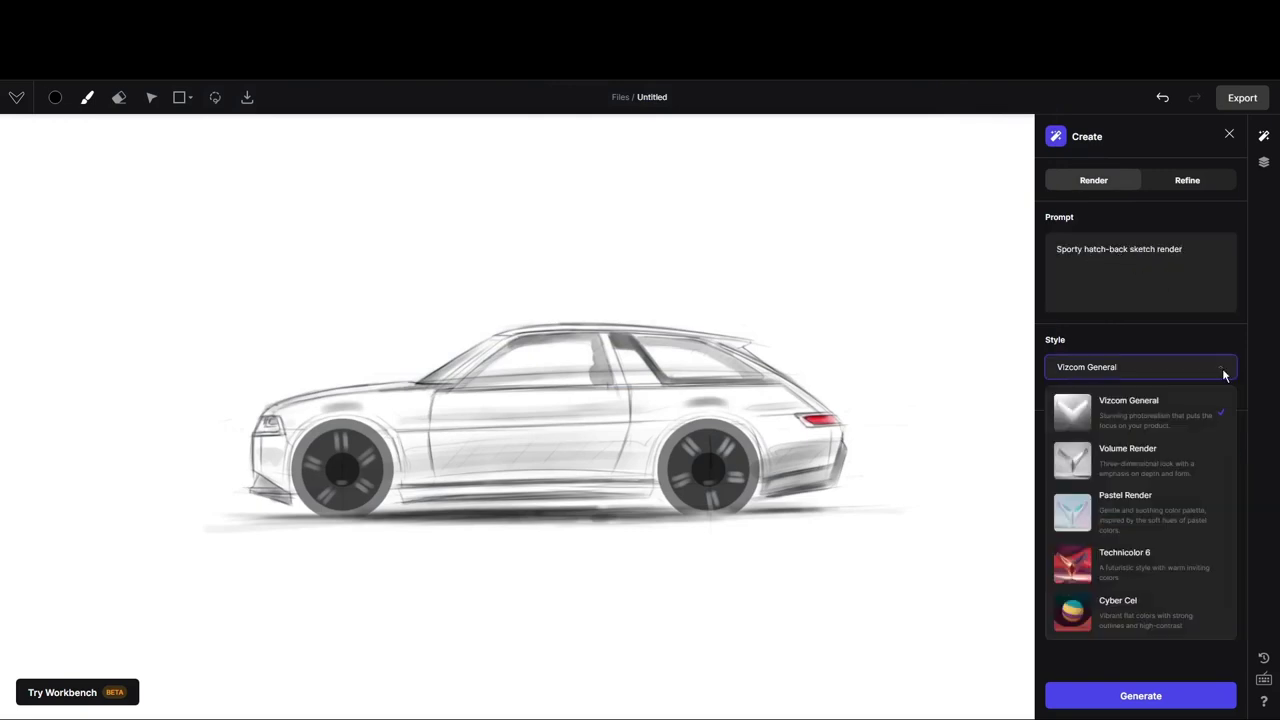
click(1091, 666)
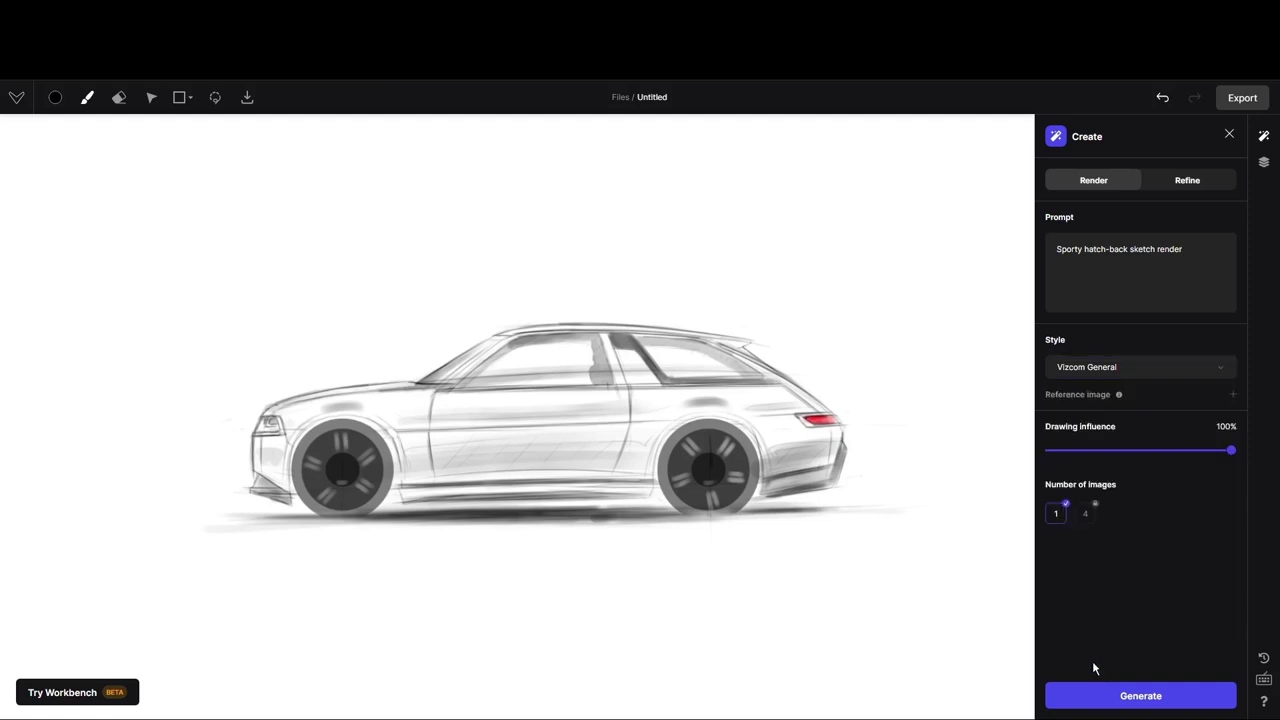
click(1115, 701)
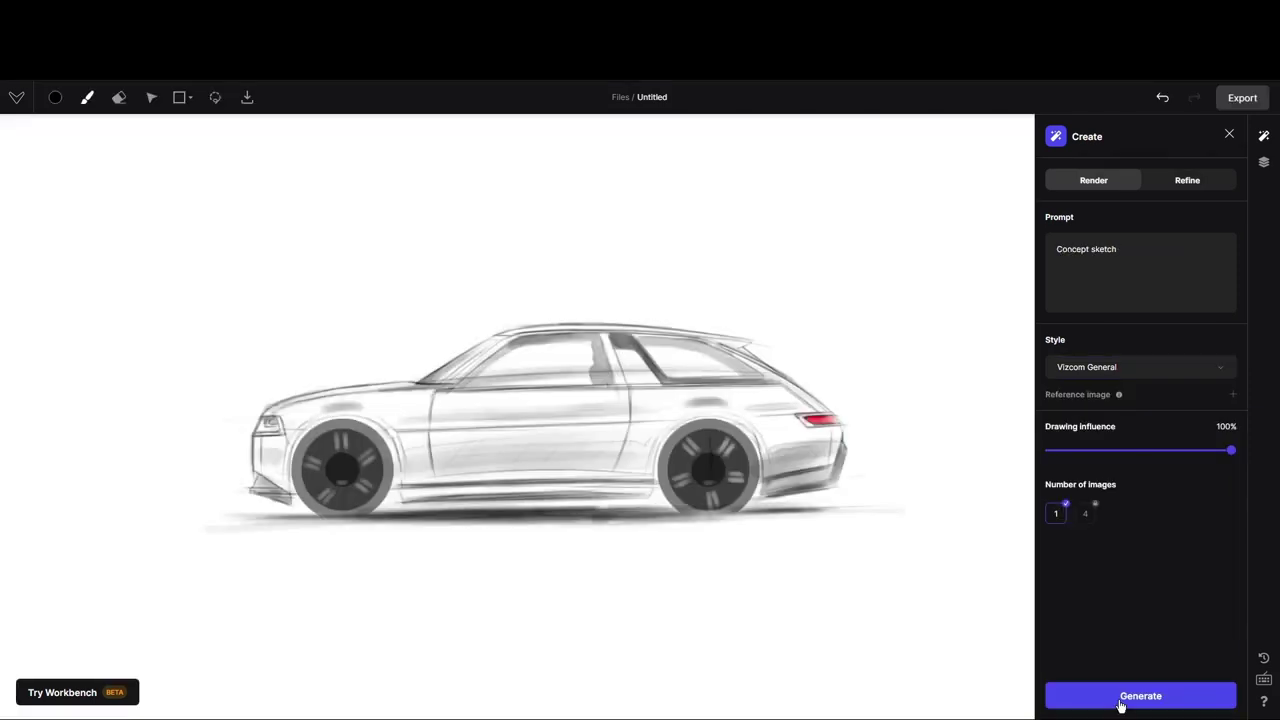
click(1050, 703)
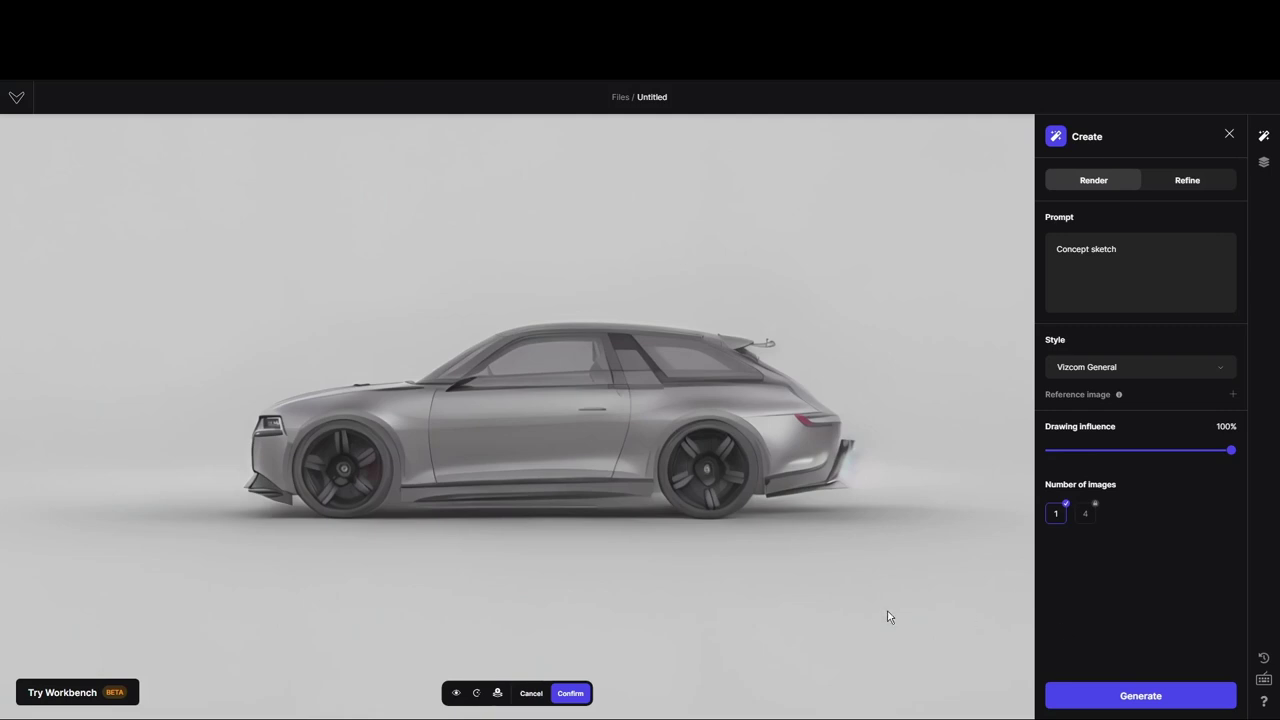
click(546, 703)
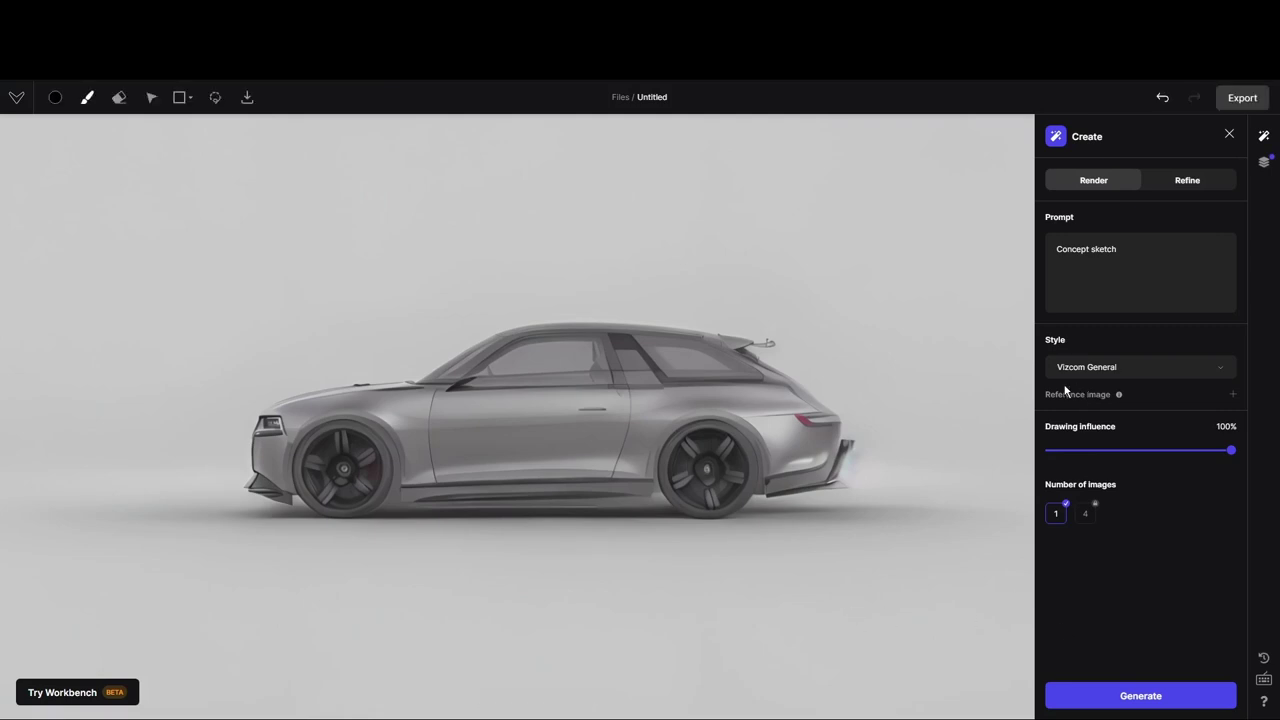
- Regenerate at 95% drawing influence, confirm the result and select the prompt text
click(1140, 695)
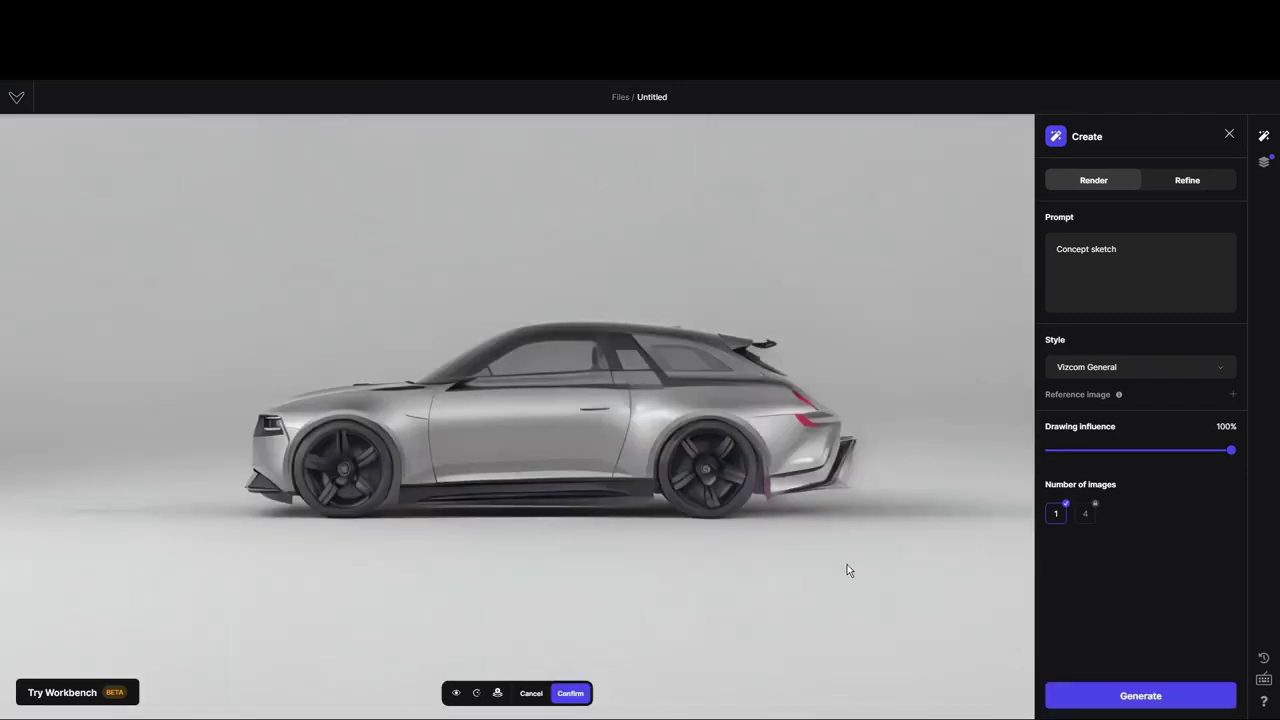
drag(1231, 450, 1222, 450)
click(1140, 695)
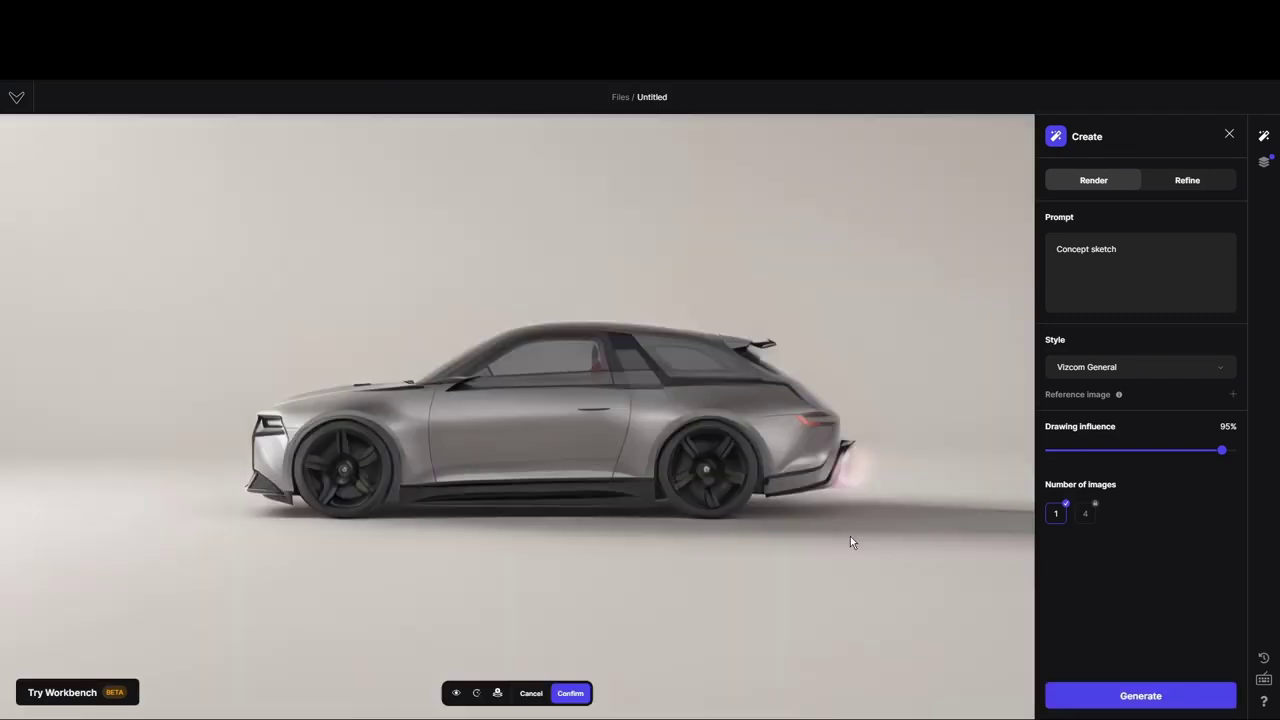
click(570, 693)
triple_click(1086, 249)
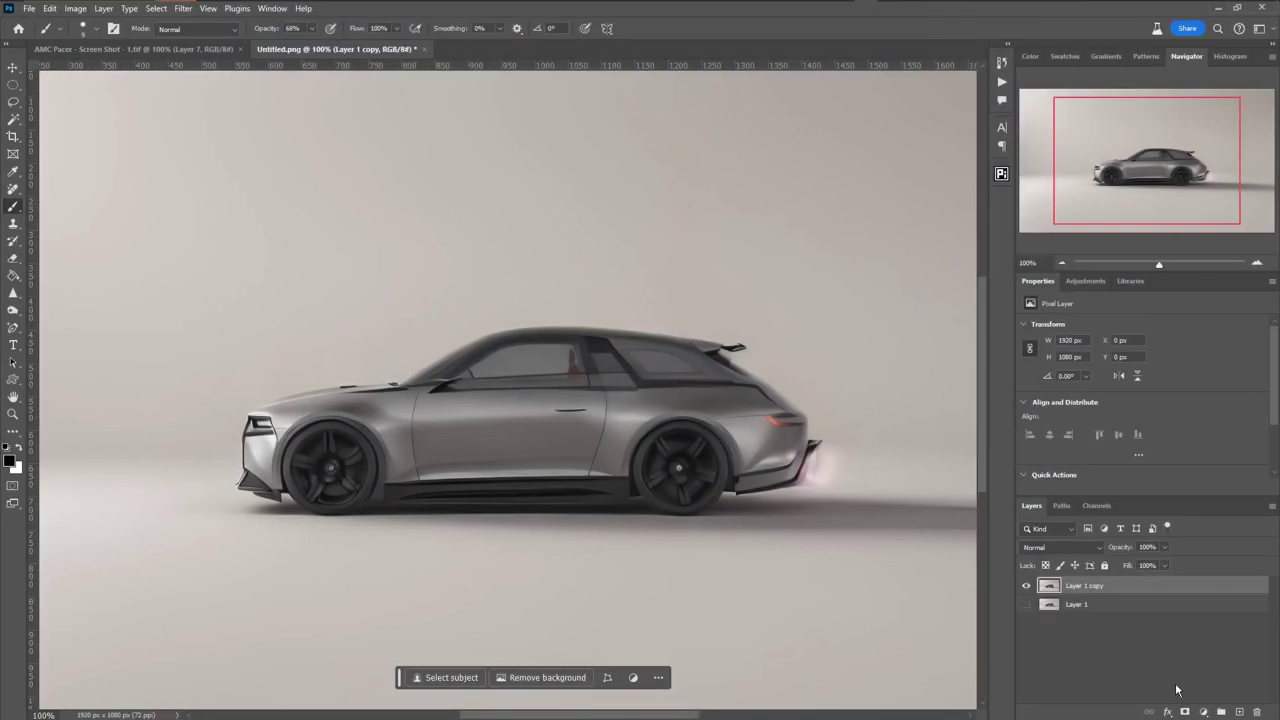
- Zoom in on the front and paint along the hood seam and bumper's lower-left edge
key(Tab)
key(Tab)
key(ctrl+plus)
scroll(500, 380, left, 3)
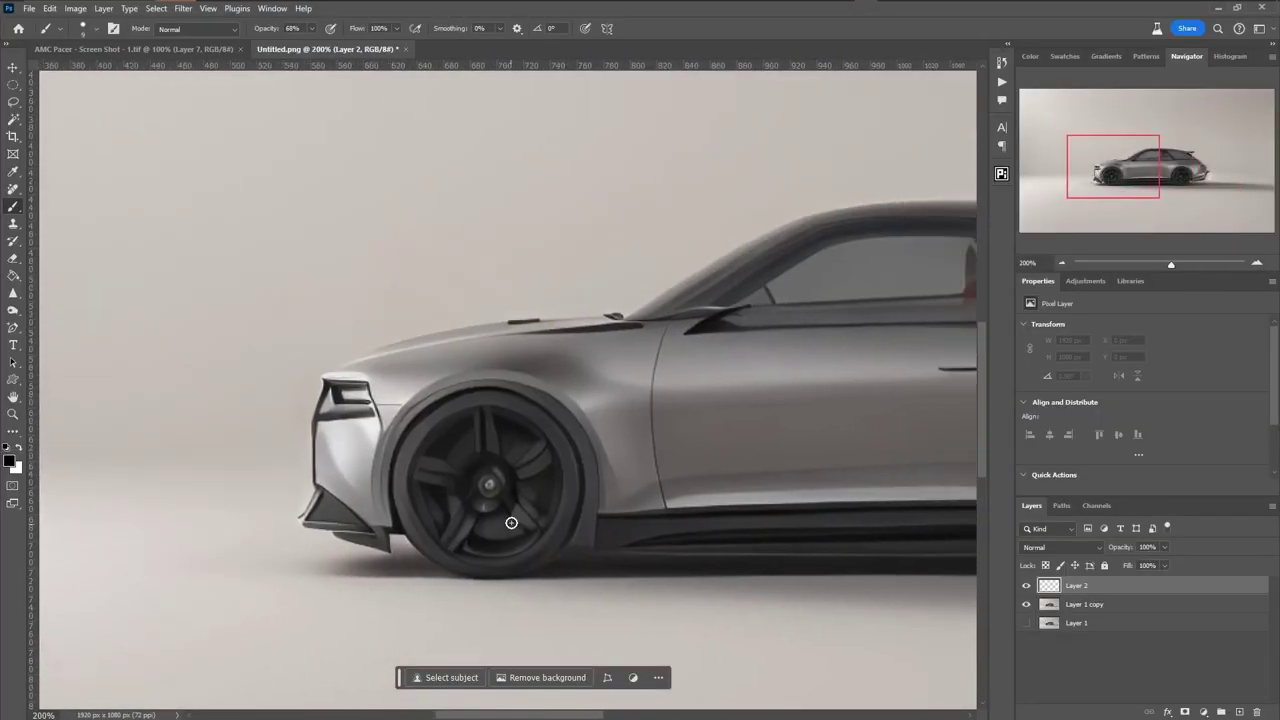
drag(510, 321, 531, 322)
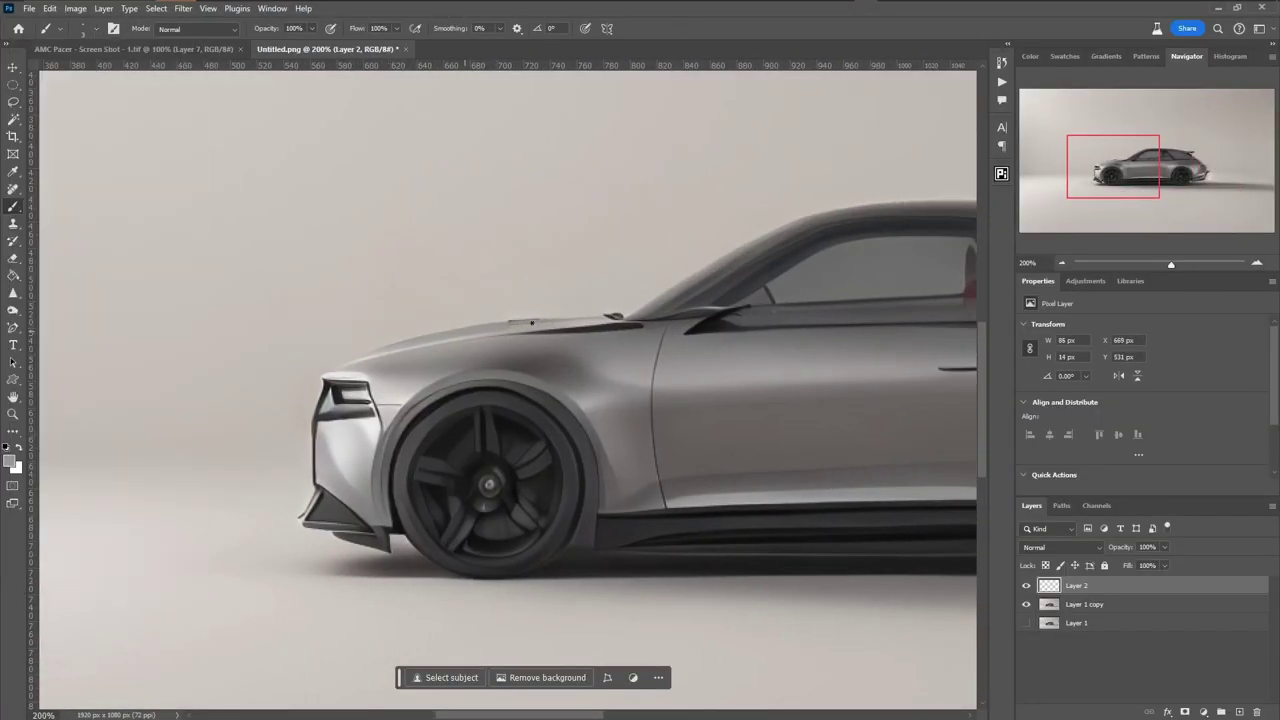
drag(318, 524, 303, 506)
right_click(308, 510)
key(Escape)
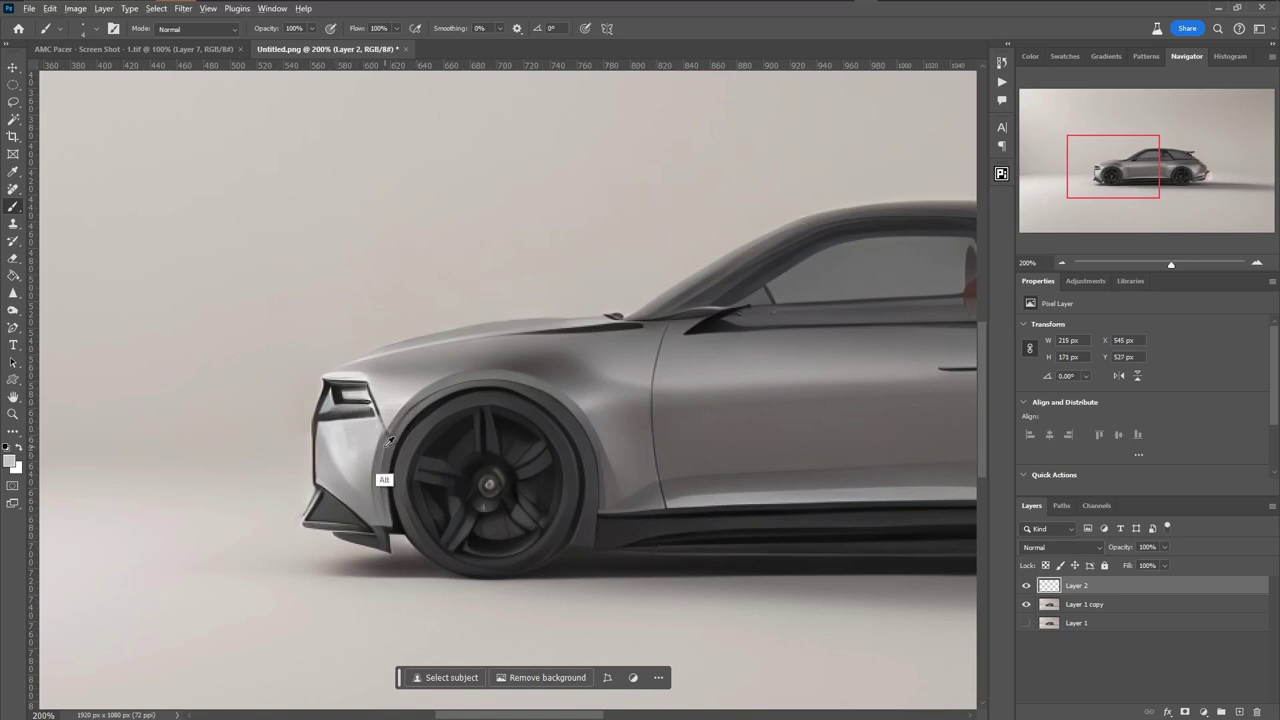
- Touch up the front wheel arch and hood edge, set opacity to 83%, then flip to check
drag(384, 480, 385, 446)
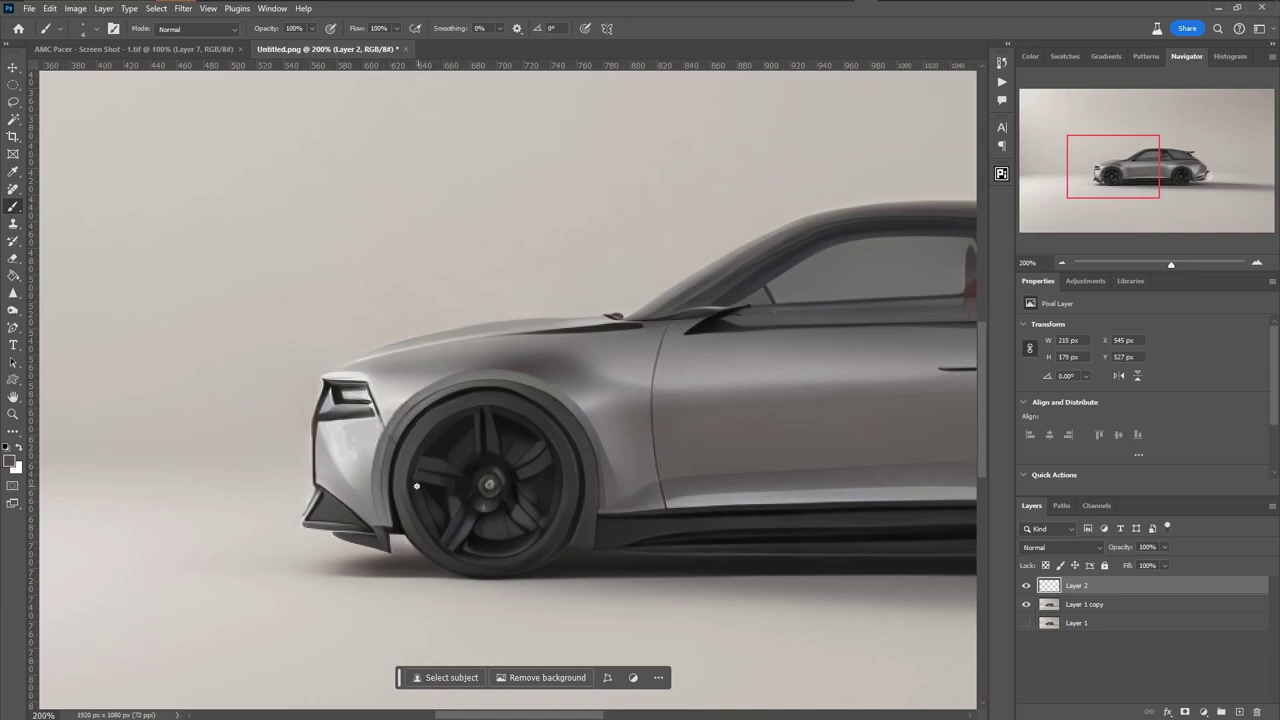
drag(498, 420, 391, 433)
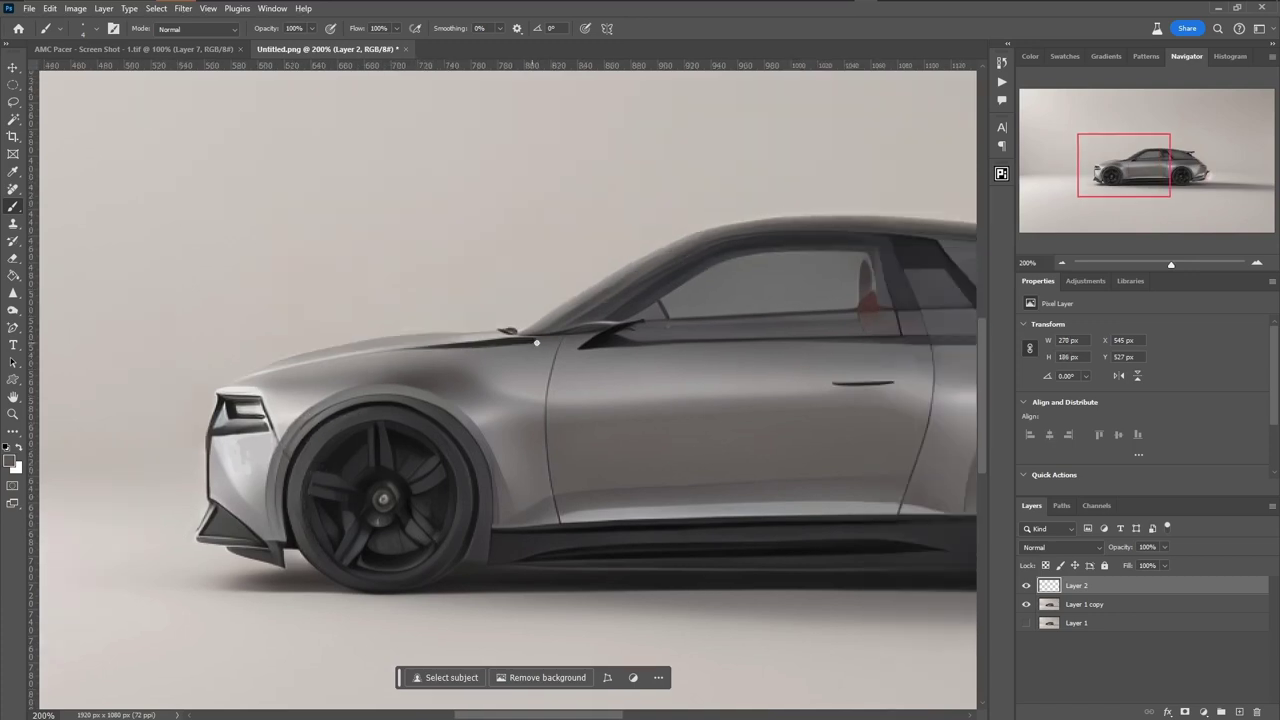
mouse_move(542, 343)
mouse_down()
mouse_move(420, 347)
mouse_move(513, 341)
mouse_up()
key(8)
key(3)
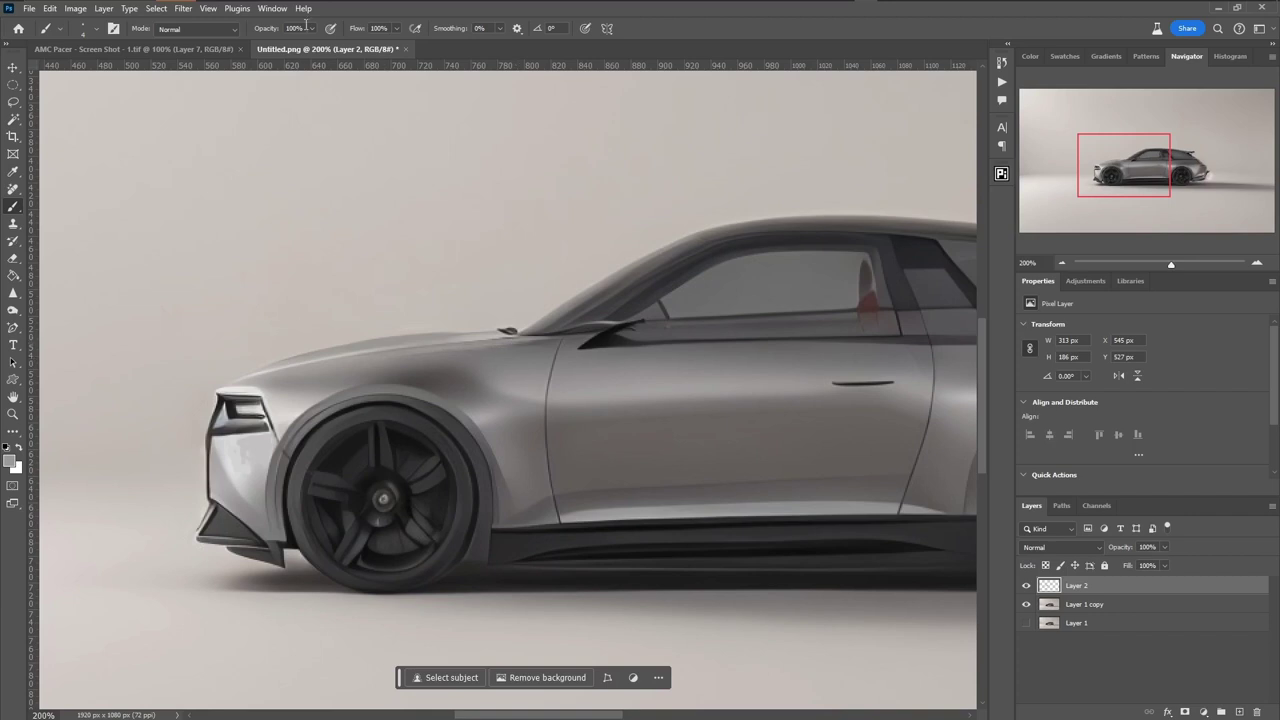
key(e)
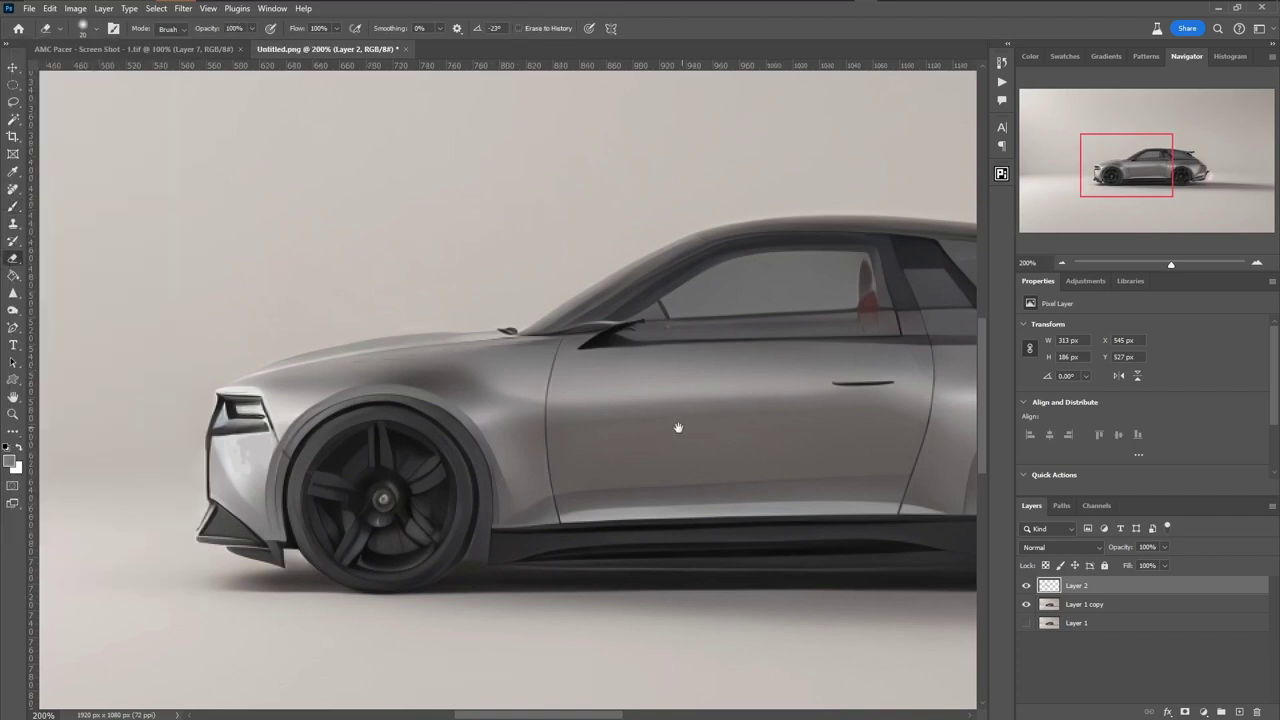
scroll(654, 457, right, 10)
key(ctrl+shift+h)
- Paint along the door beltline, shorten the rear spoiler tip and sample the background colour
key(b)
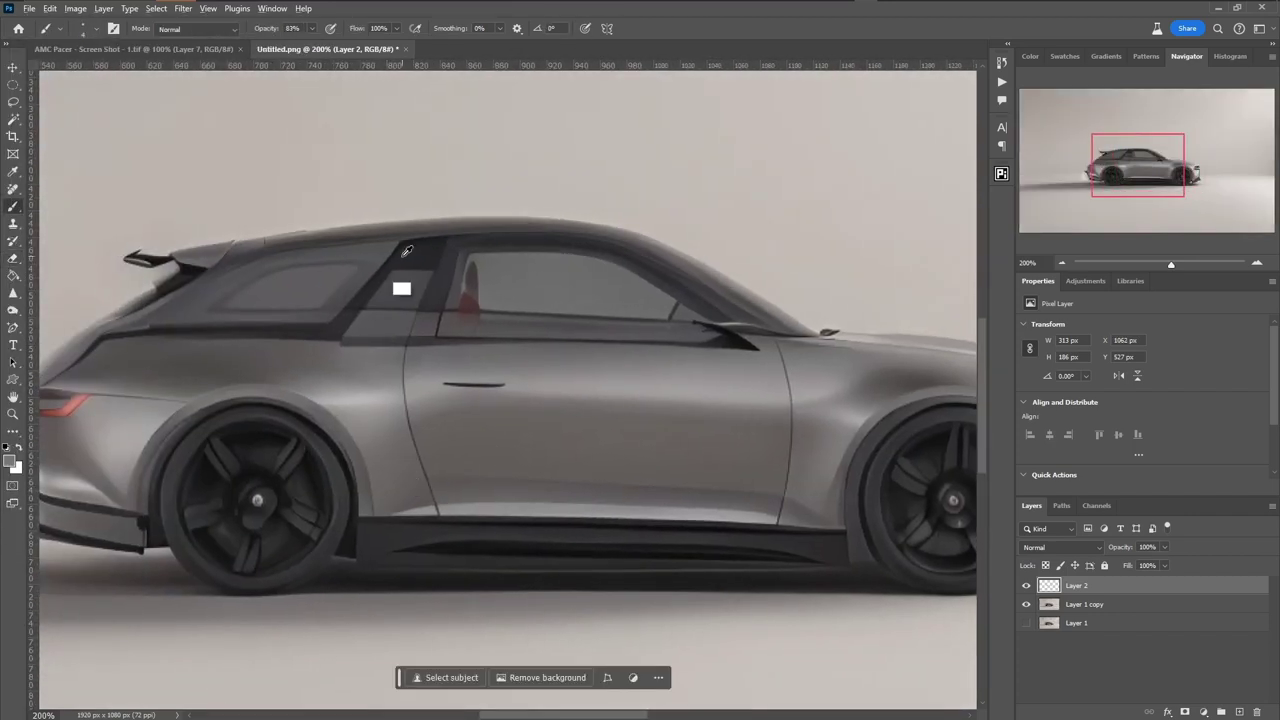
scroll(485, 280, left, 5)
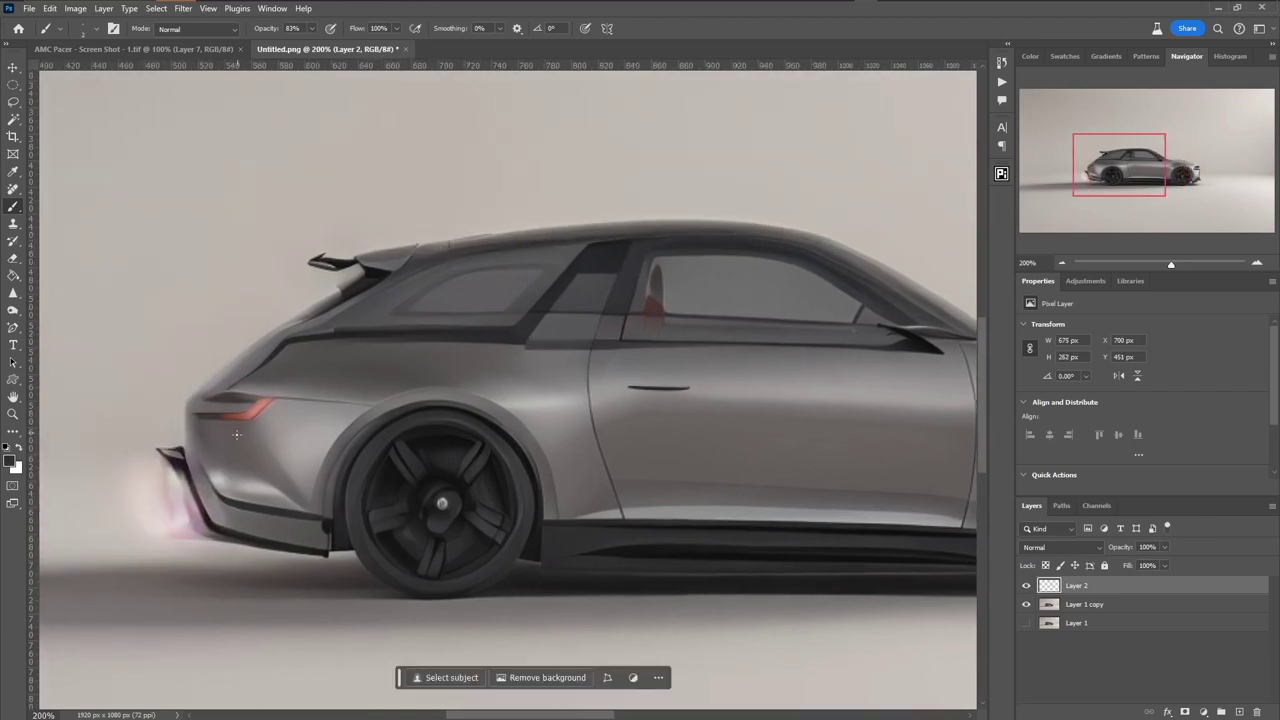
drag(500, 348, 705, 349)
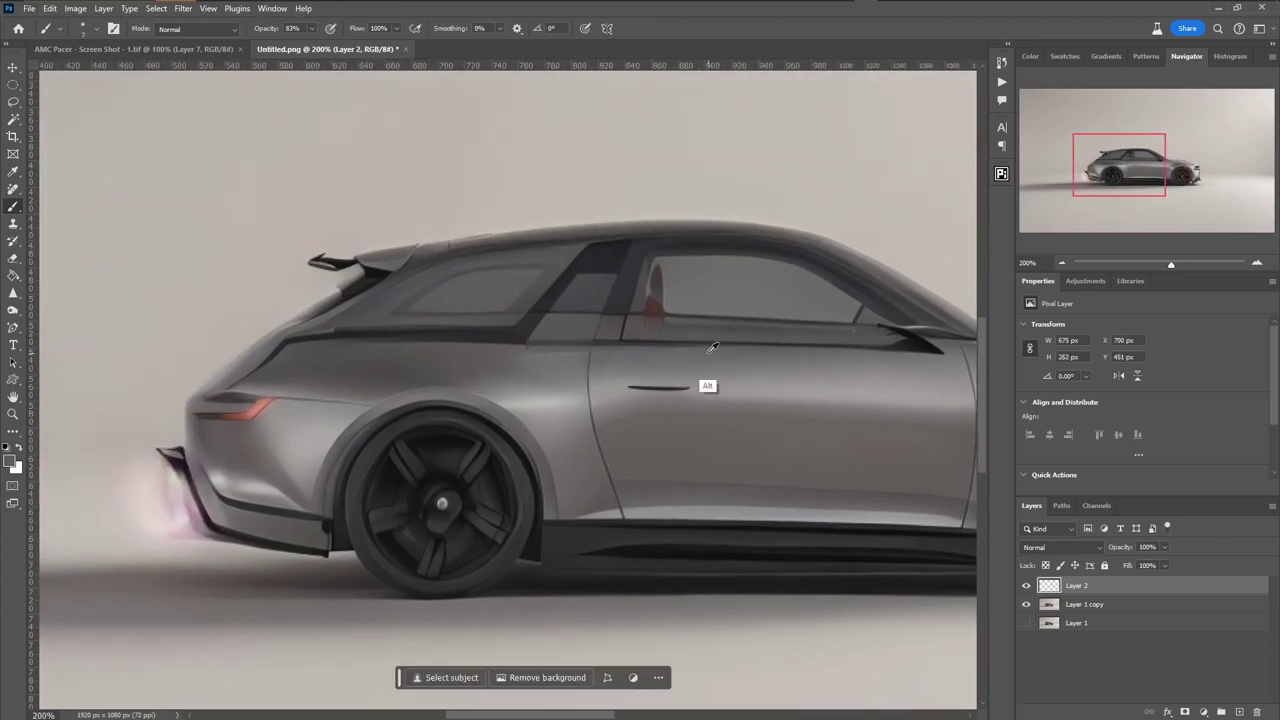
scroll(405, 369, left, 4)
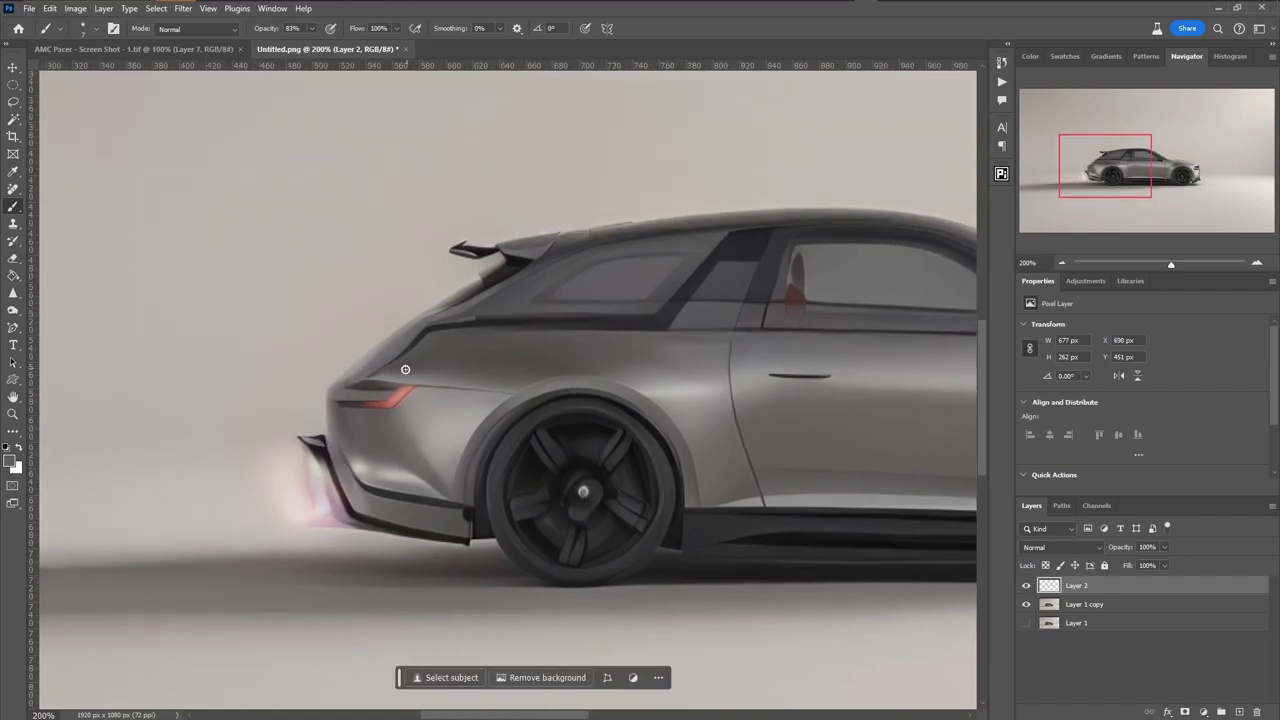
mouse_move(462, 240)
mouse_down()
mouse_move(490, 254)
mouse_move(465, 268)
mouse_up()
alt+click(494, 300)
- Paint over the pink glow behind the bumper, darken the rear bumper edge, then flip to check
scroll(207, 472, right, 3)
alt+click(207, 472)
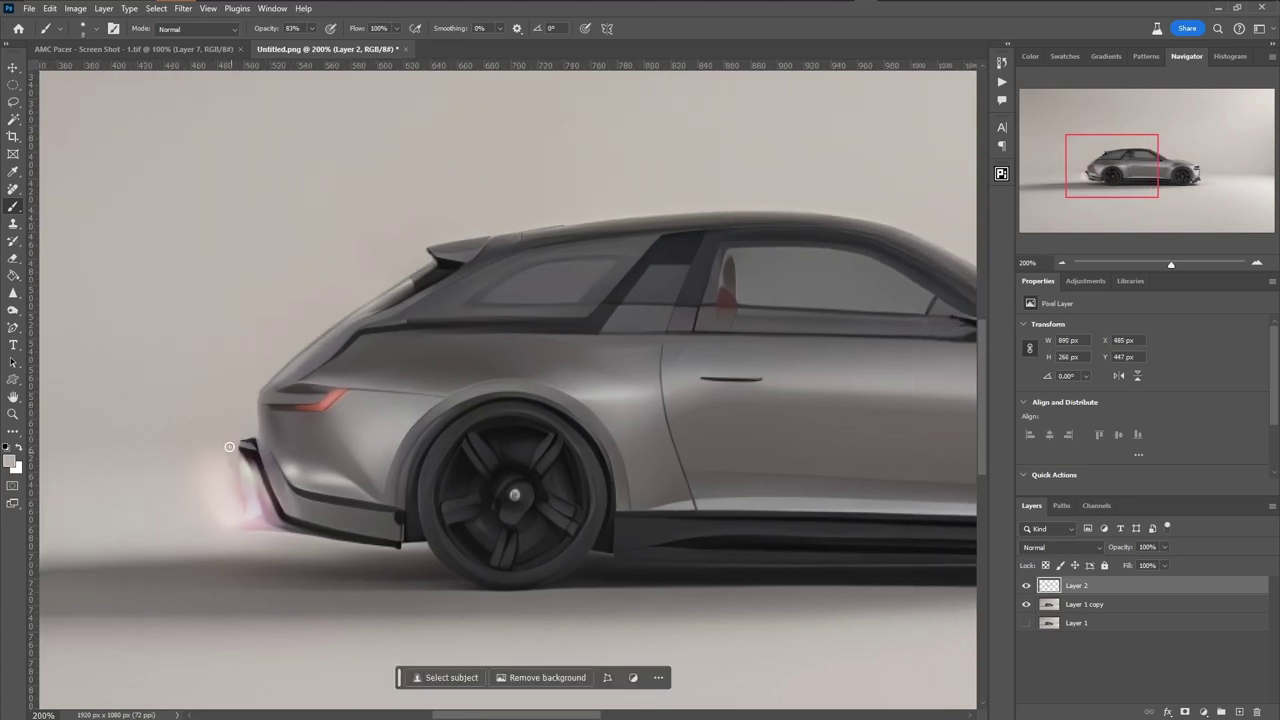
mouse_move(229, 447)
mouse_down()
mouse_move(265, 522)
mouse_move(203, 505)
mouse_move(222, 465)
mouse_move(245, 497)
mouse_move(238, 447)
mouse_move(252, 435)
mouse_move(219, 473)
mouse_move(250, 431)
mouse_move(478, 581)
mouse_move(271, 456)
mouse_move(273, 506)
mouse_up()
alt+click(479, 582)
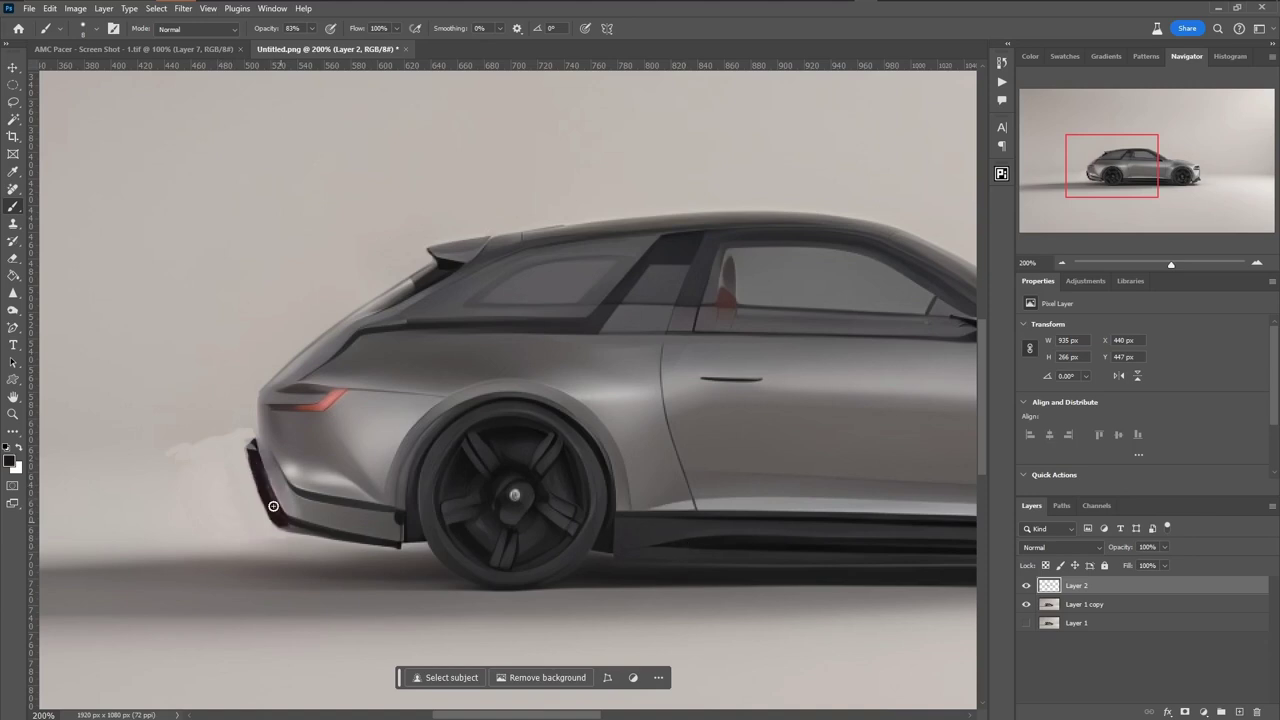
key(ctrl+shift+h)
- Repaint the red tail-light brighter with a size-3 brush at 97% opacity
scroll(700, 420, up, 2)
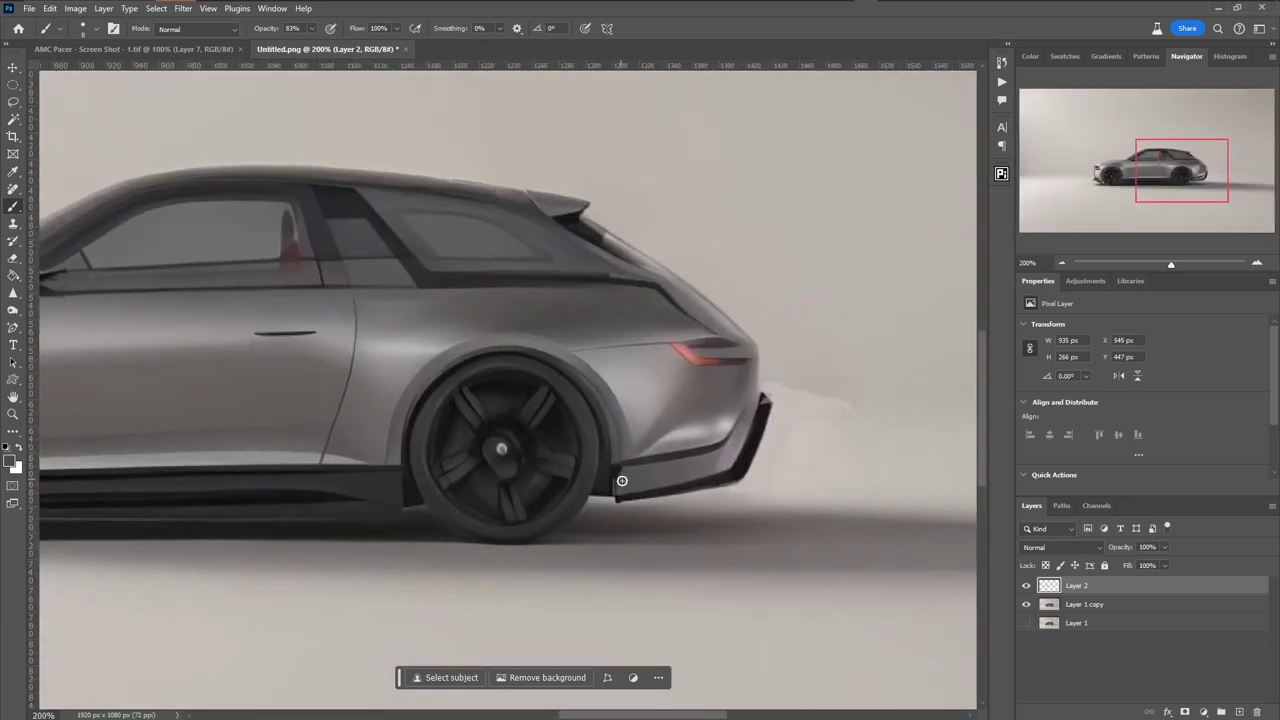
scroll(722, 452, left, 2)
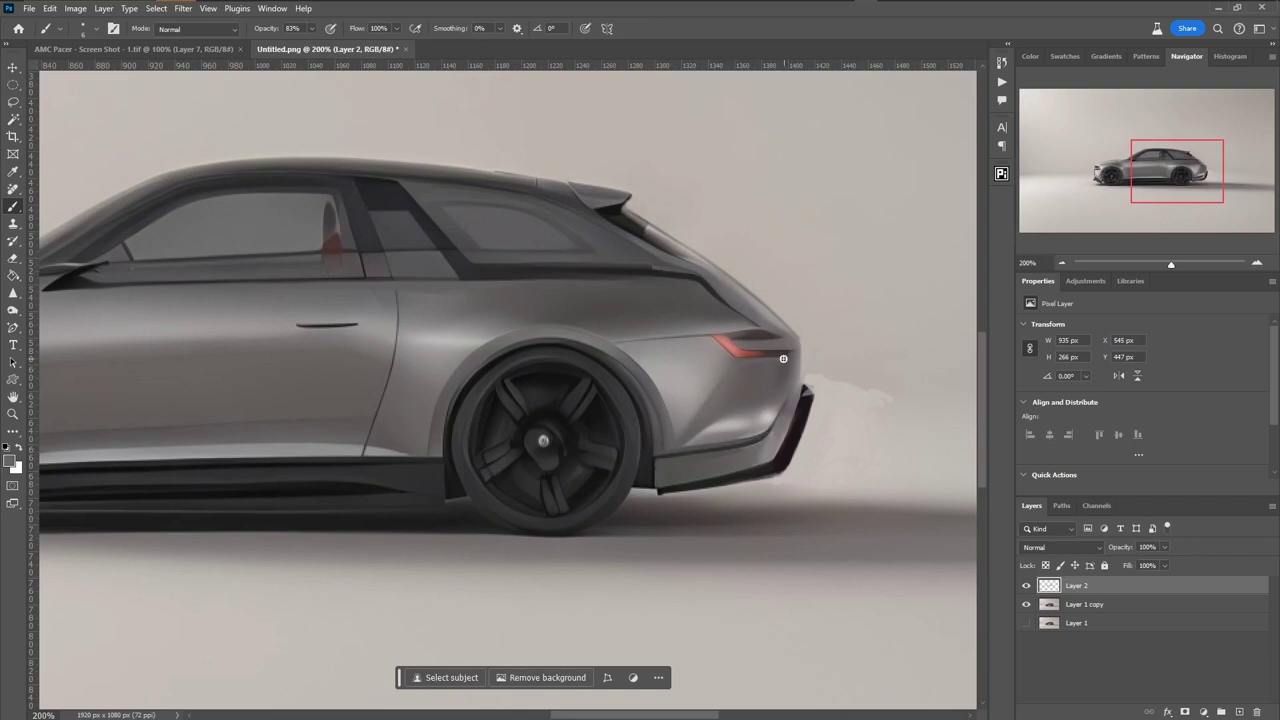
key(bracketleft)
key(bracketleft)
key(bracketleft)
key(9)
key(7)
drag(757, 343, 772, 345)
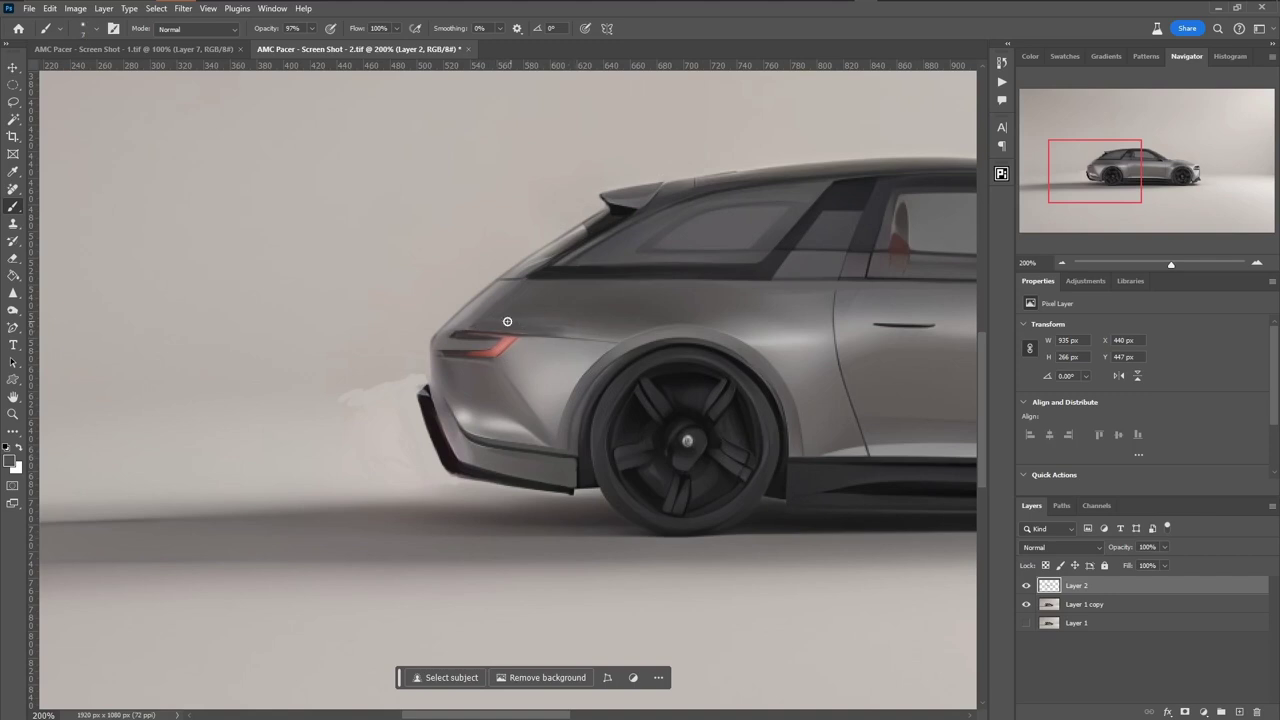
- Sample dark wheel tones and a light body colour along the car's side
key(e)
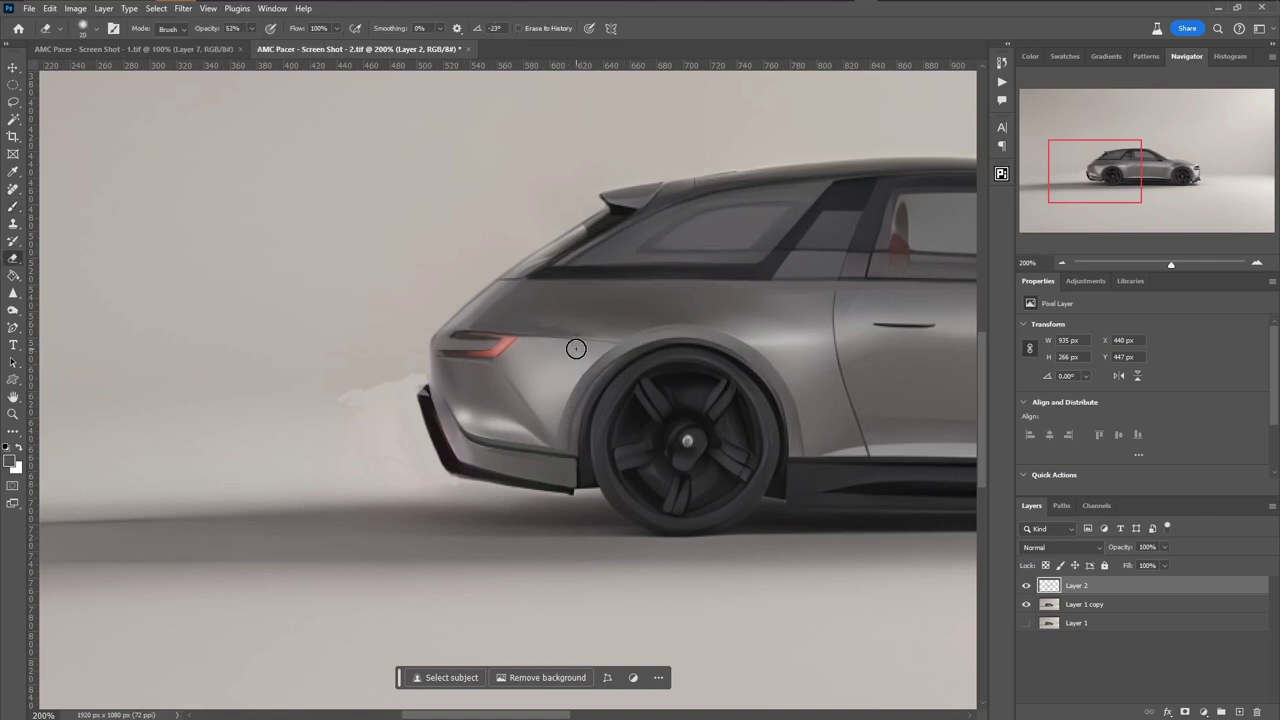
drag(686, 323, 496, 343)
key(b)
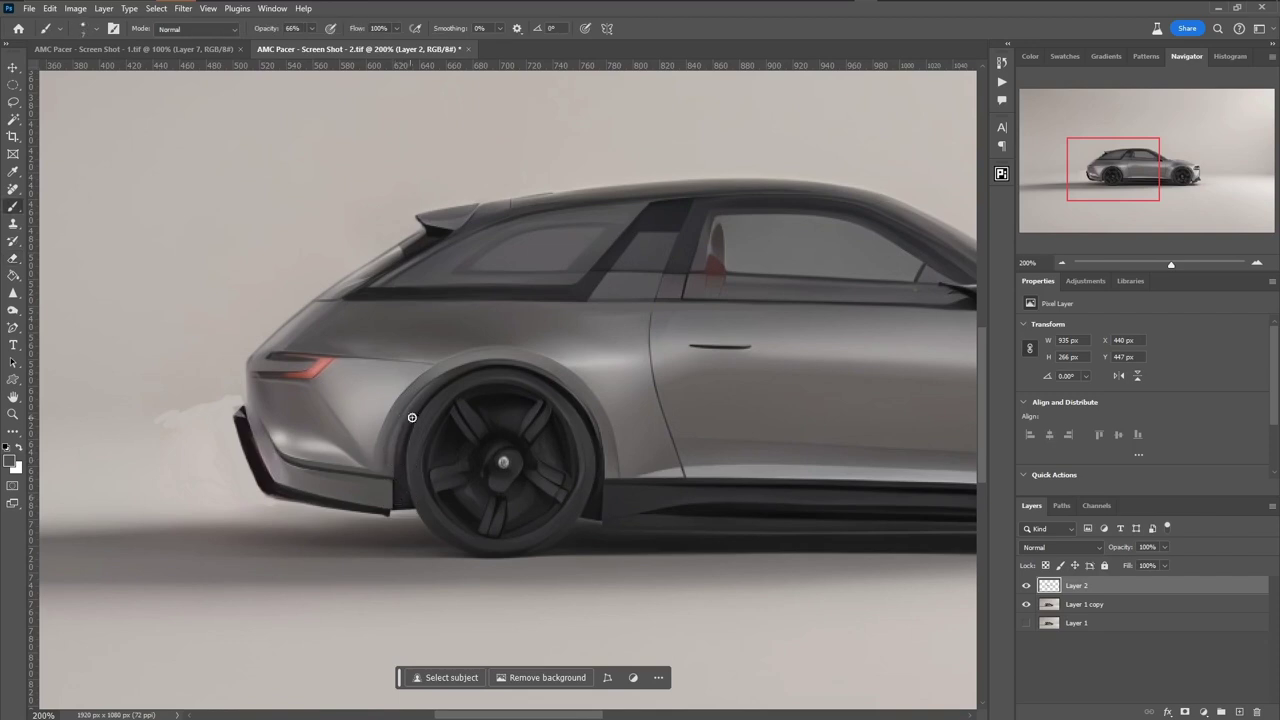
alt+click(401, 445)
alt+click(602, 454)
alt+click(726, 288)
drag(737, 276, 575, 278)
- On new Layer 3, paint a thin beltline highlight and lower the layer opacity to 43%
key(ctrl+shift+alt+n)
drag(216, 280, 612, 288)
key(2)
key(8)
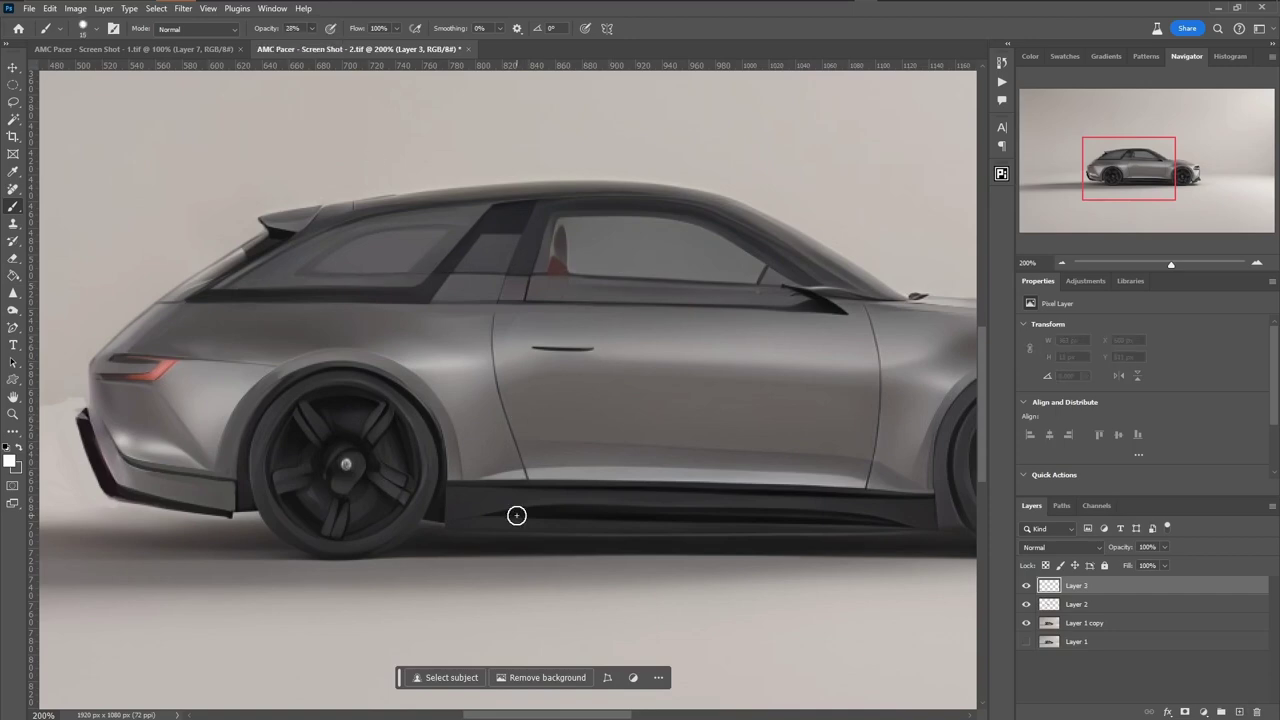
key(bracketright)
key(bracketright)
key(bracketright)
- Flip the whole image horizontally to check the design, then flip it back at 200%
key(ctrl+0)
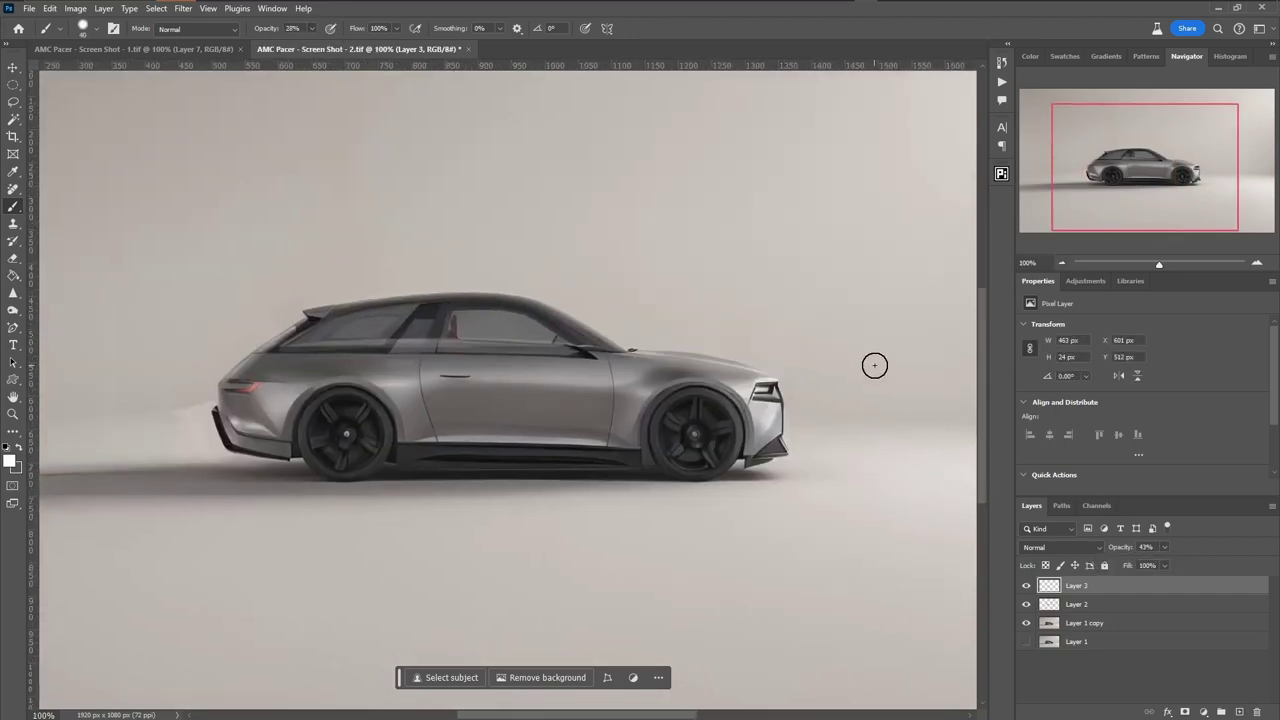
key(ctrl+alt+shift+h)
key(ctrl+plus)
key(ctrl+plus)
key(ctrl+plus)
key(ctrl+alt+shift+h)
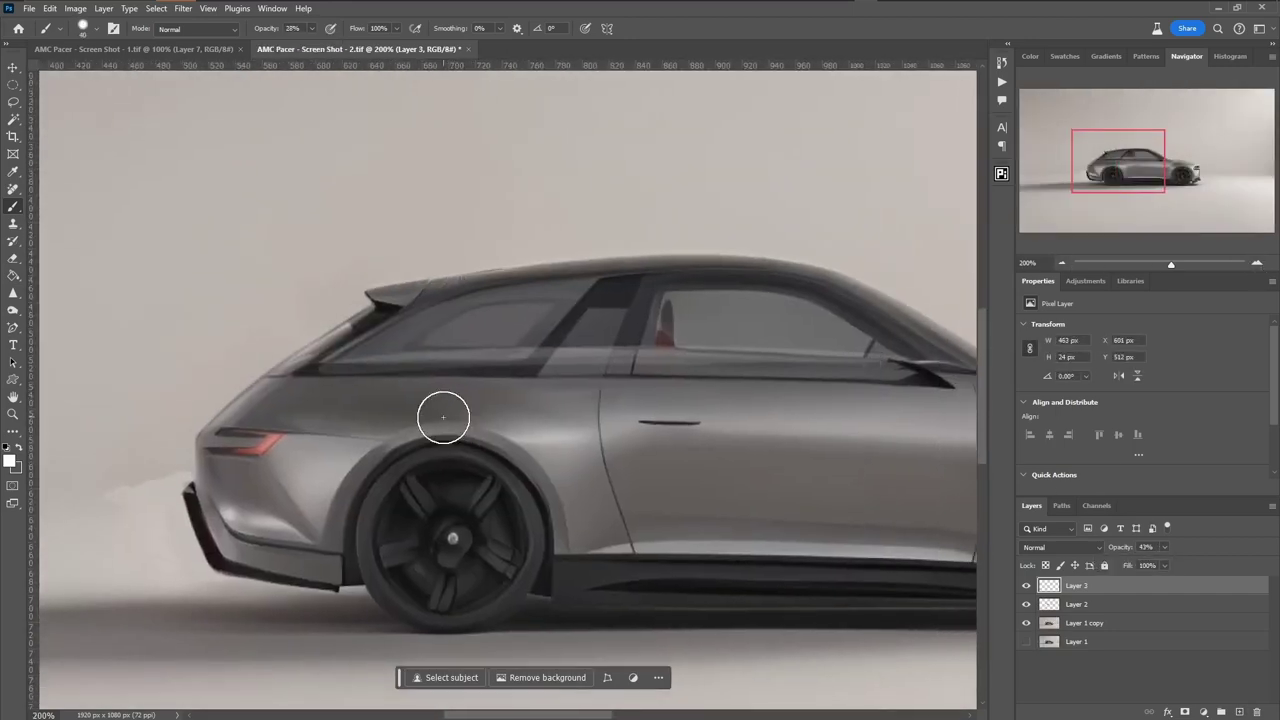
- Return to a smaller brush at 100% opacity and add Layer 4 over the door
key(bracketleft)
key(bracketleft)
key(bracketleft)
key(bracketleft)
key(bracketleft)
key(bracketleft)
key(bracketleft)
key(bracketleft)
drag(889, 365, 720, 325)
key(0)
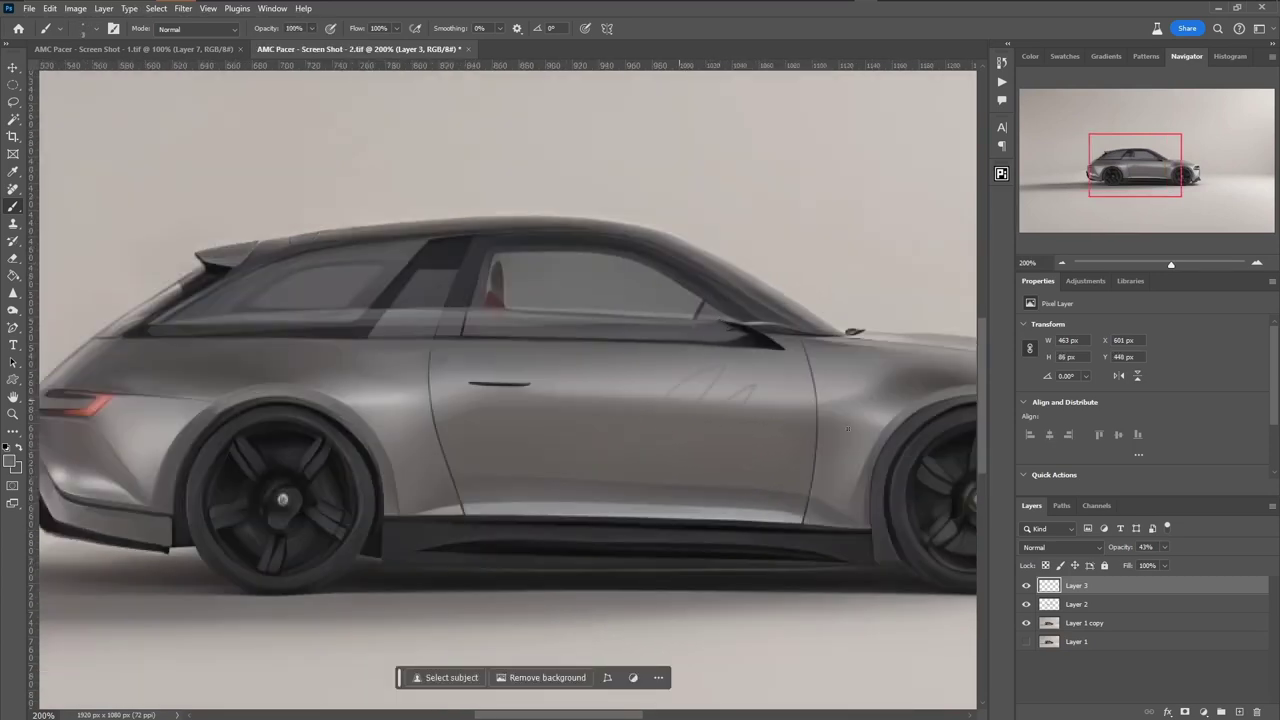
key(ctrl+shift+alt+n)
key(ctrl+alt+shift+h)
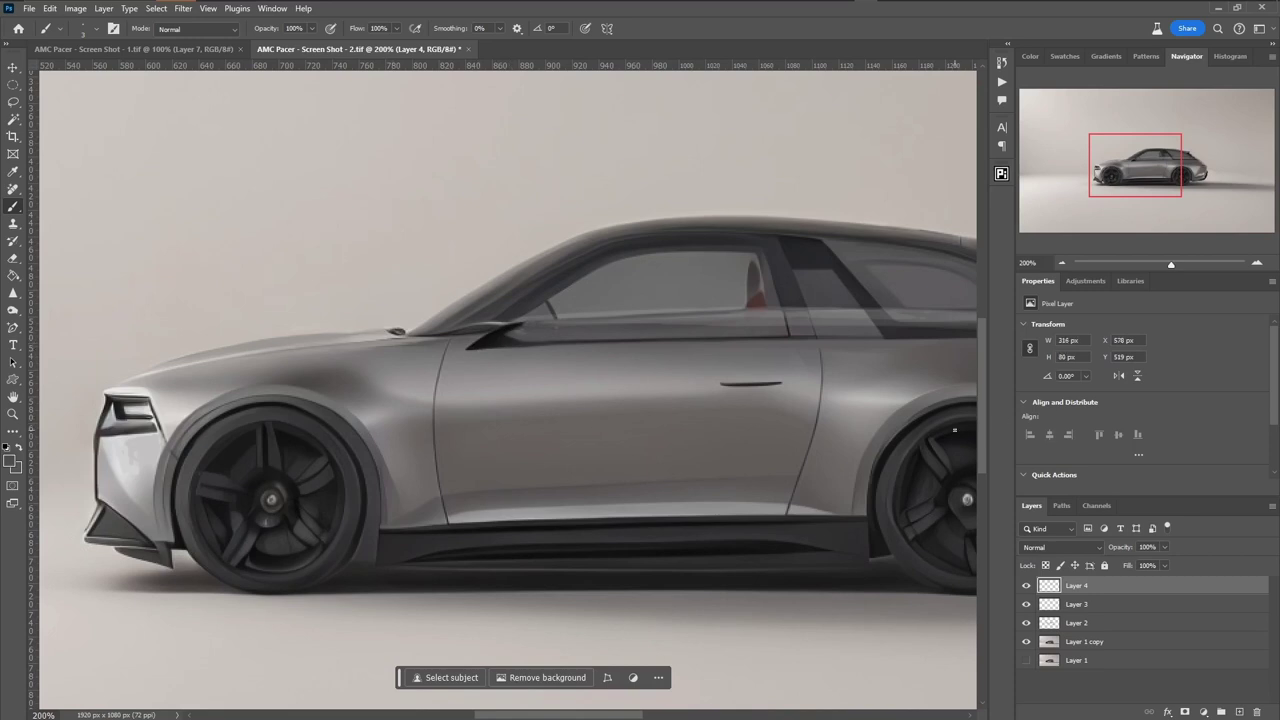
- On new Layer 5, paint a dark driver's head shape in the side window
scroll(954, 430, right, 3)
scroll(954, 430, up, 2)
scroll(684, 293, right, 2)
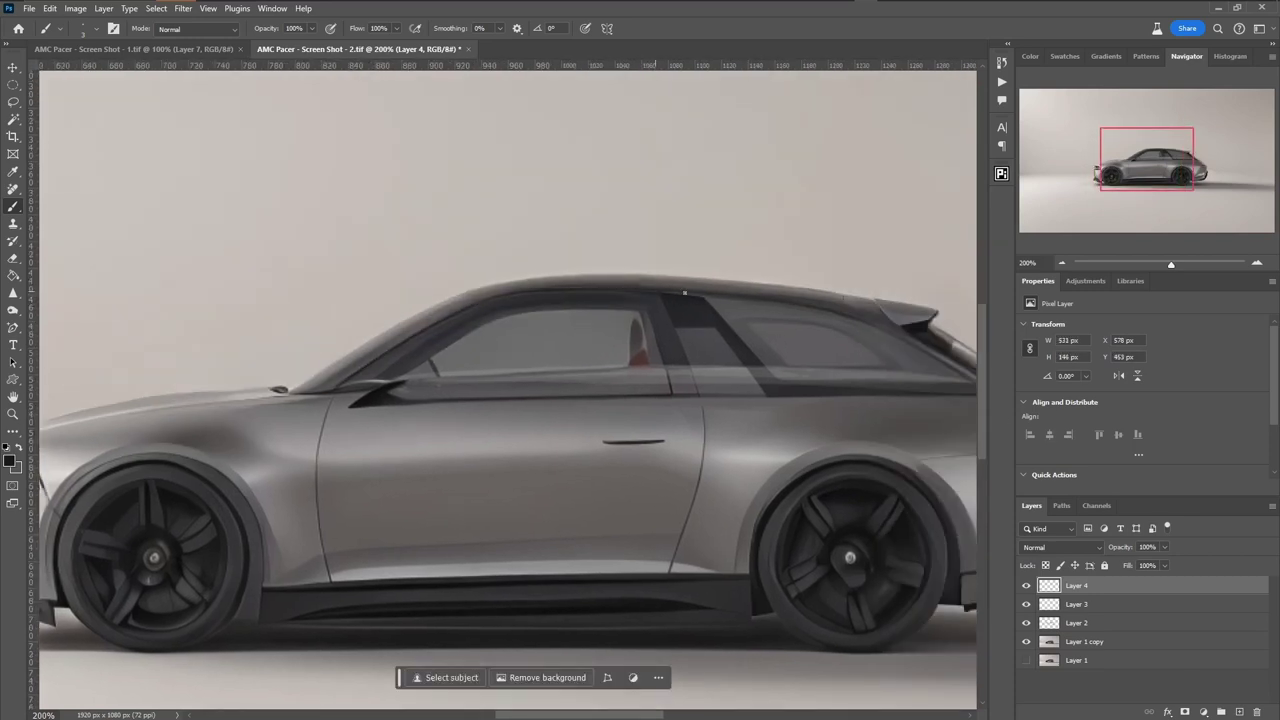
key(ctrl+minus)
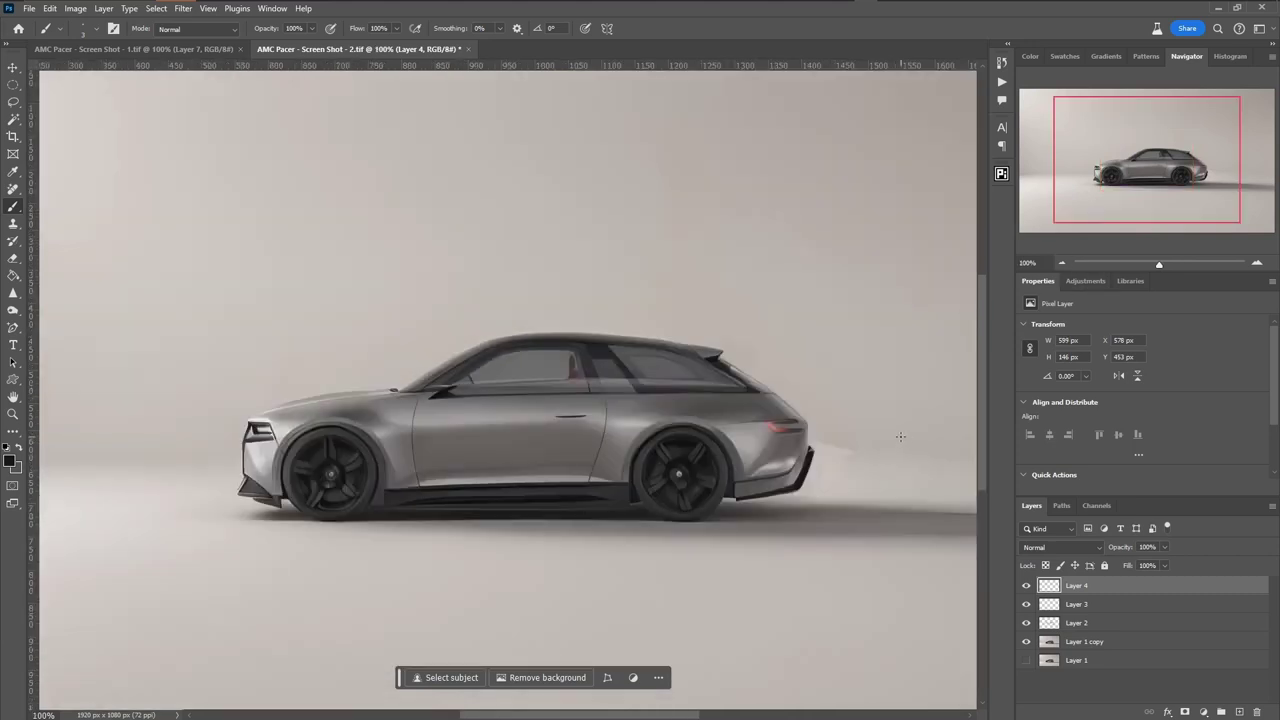
key(ctrl+plus)
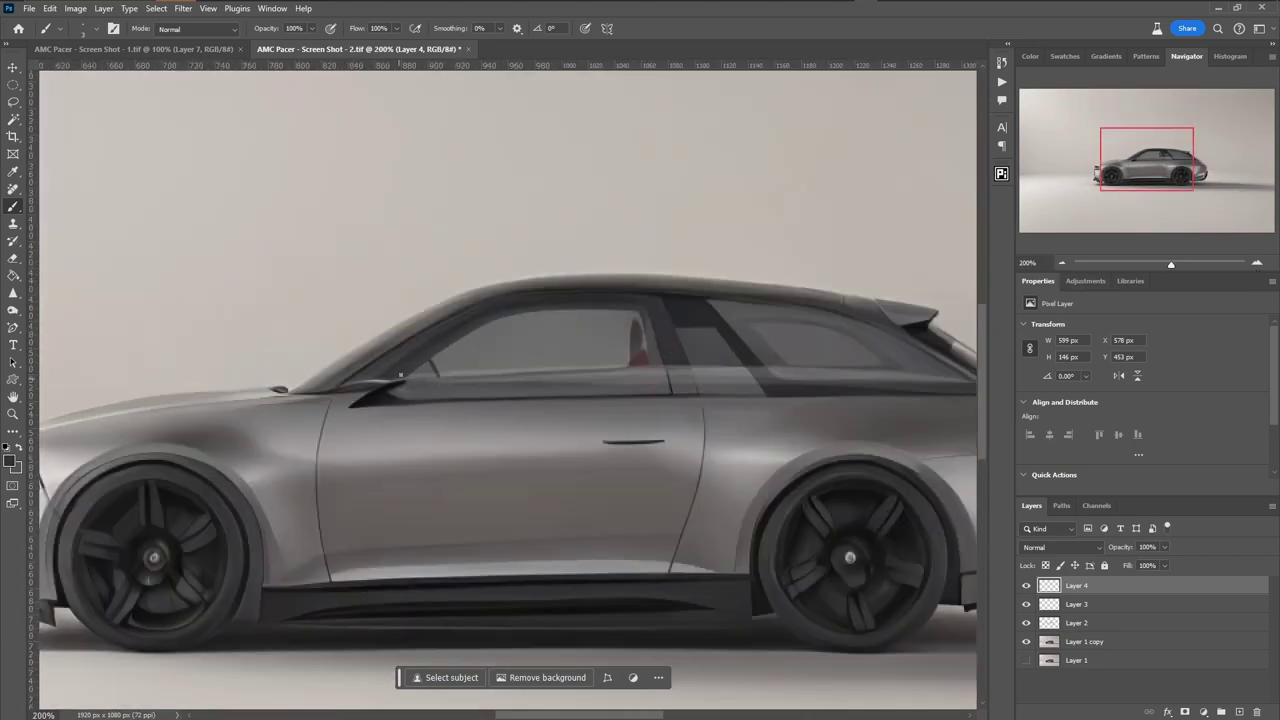
click(1240, 712)
key(])
key(])
click(597, 345)
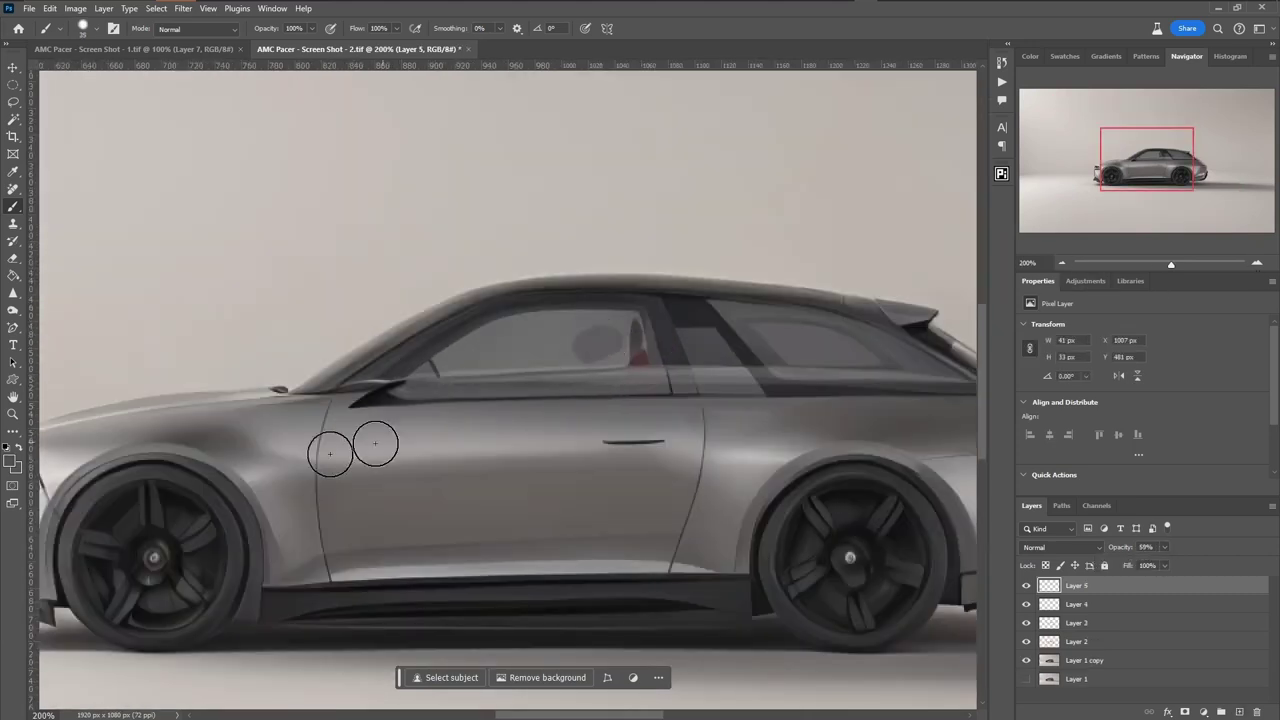
drag(591, 343, 590, 395)
- Trim the bottom of the head silhouette with the eraser at 100% opacity
key(e)
click(251, 28)
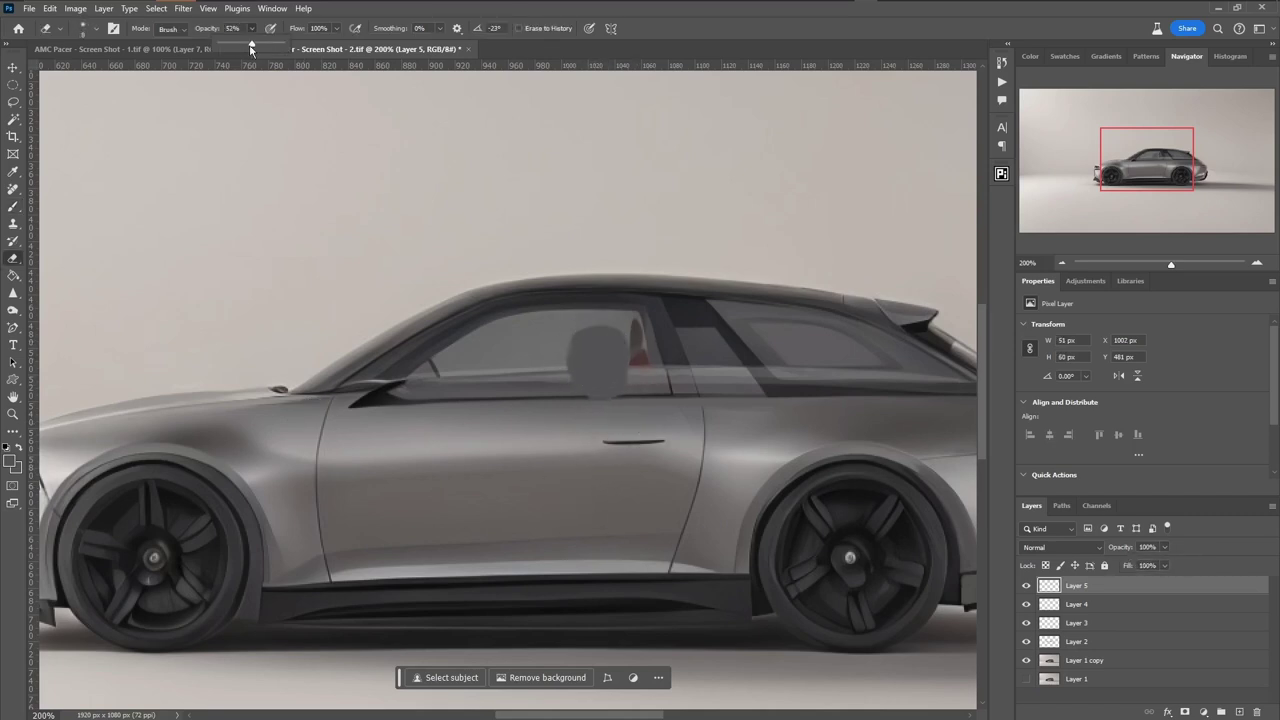
drag(251, 48, 288, 48)
drag(620, 408, 600, 396)
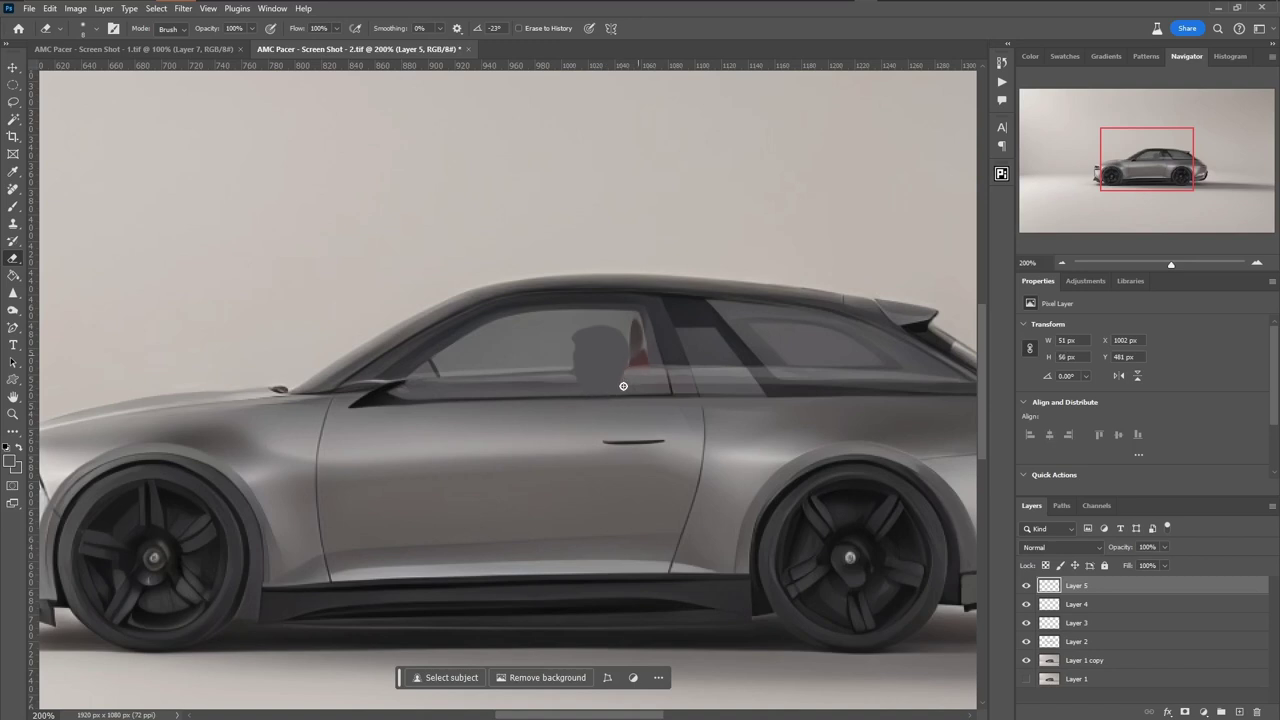
key(b)
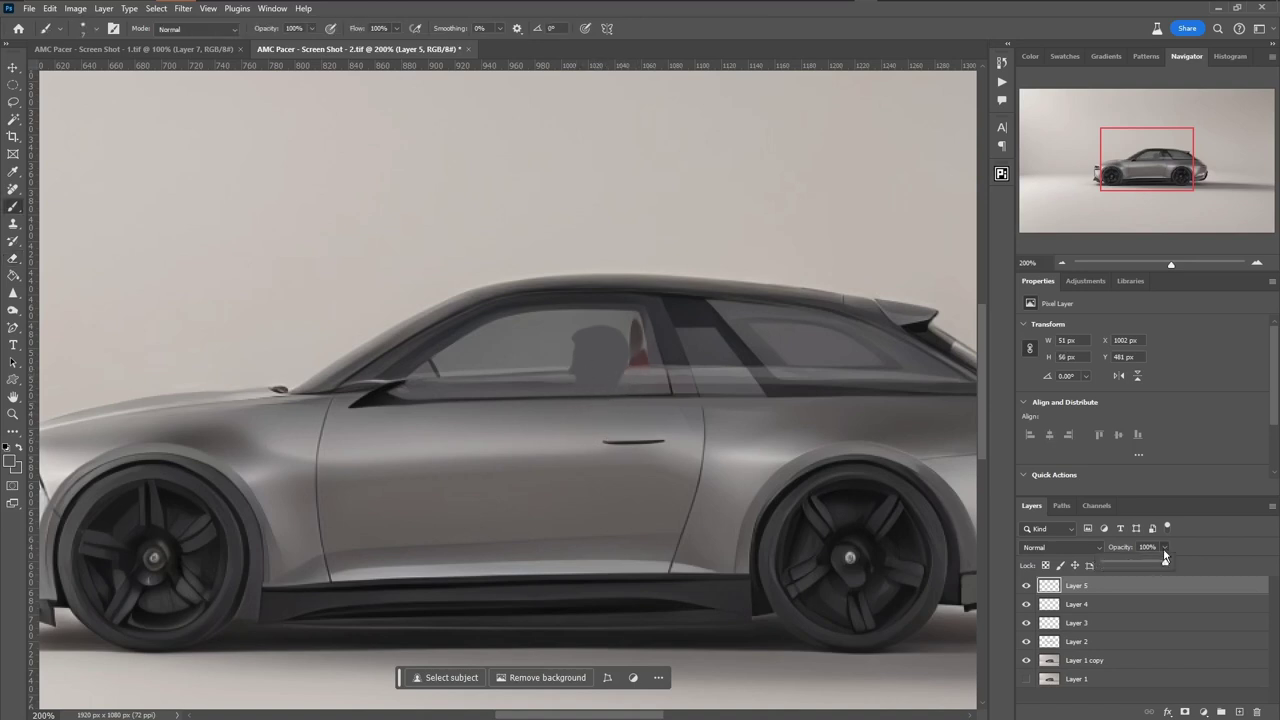
- Duplicate the silhouette layer, set the copy to Overlay blend mode, and select Layer 4
key(ctrl+j)
click(1060, 547)
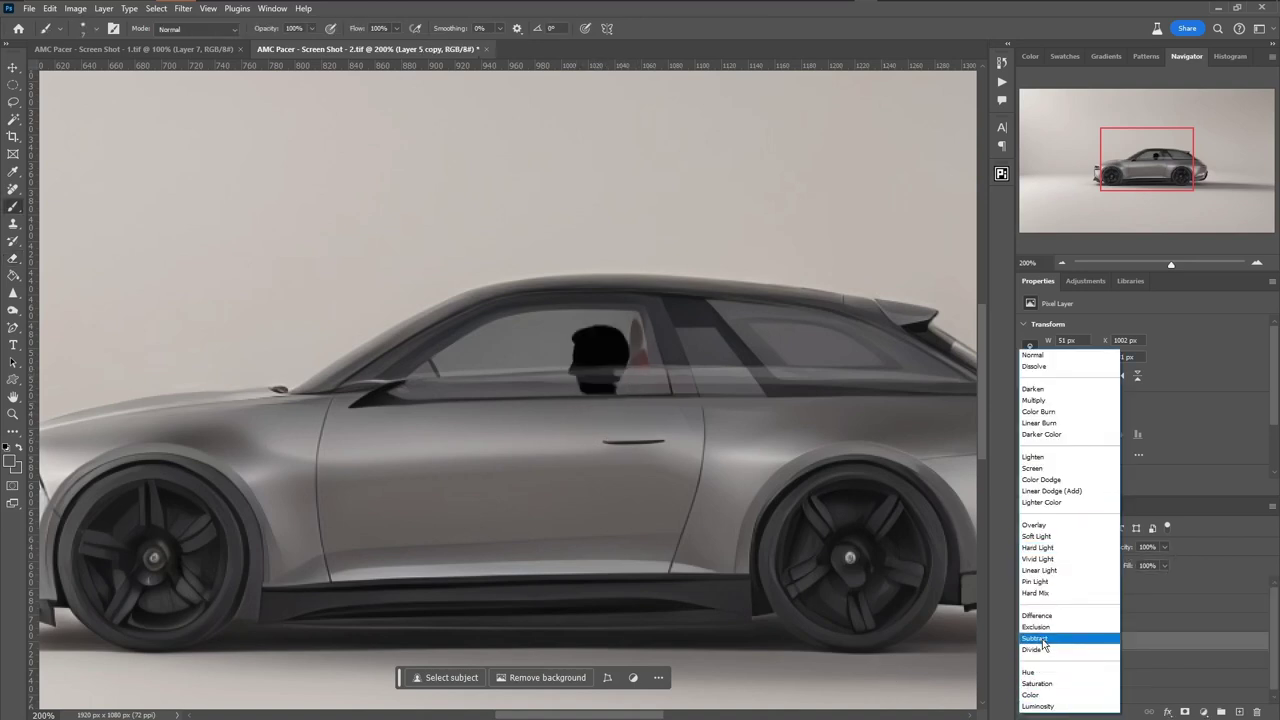
click(1040, 525)
click(450, 396)
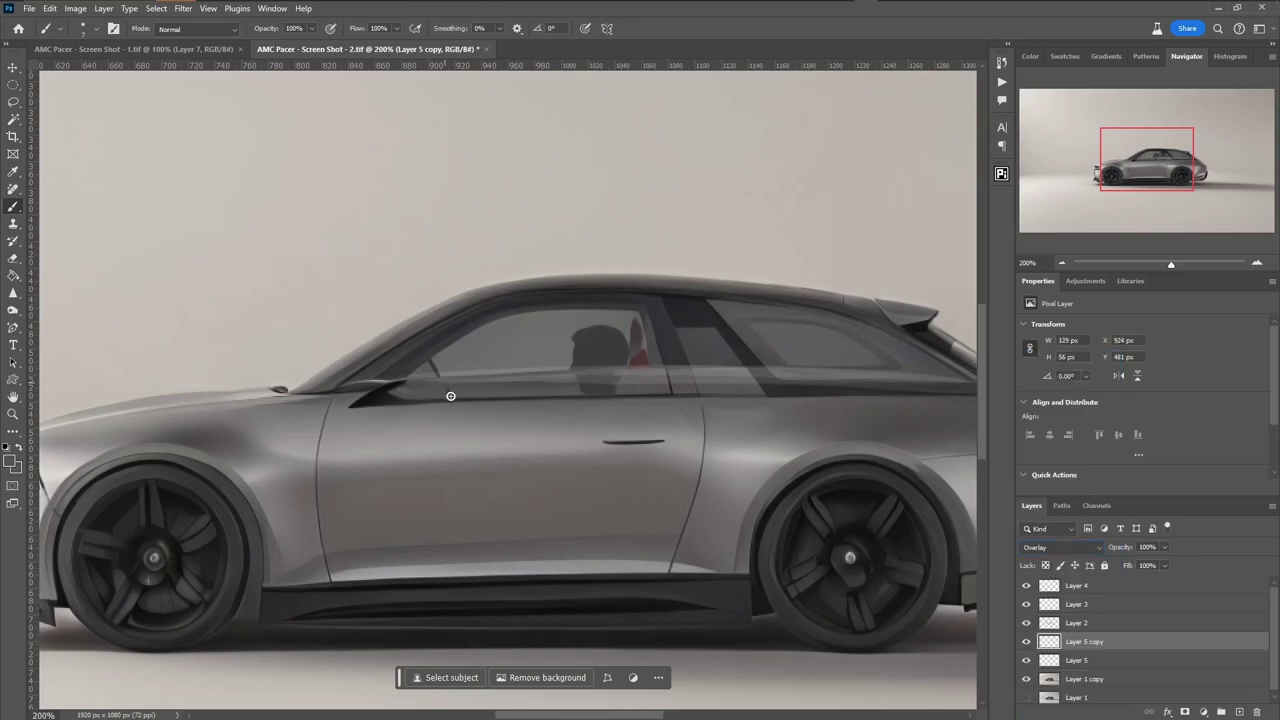
click(1076, 585)
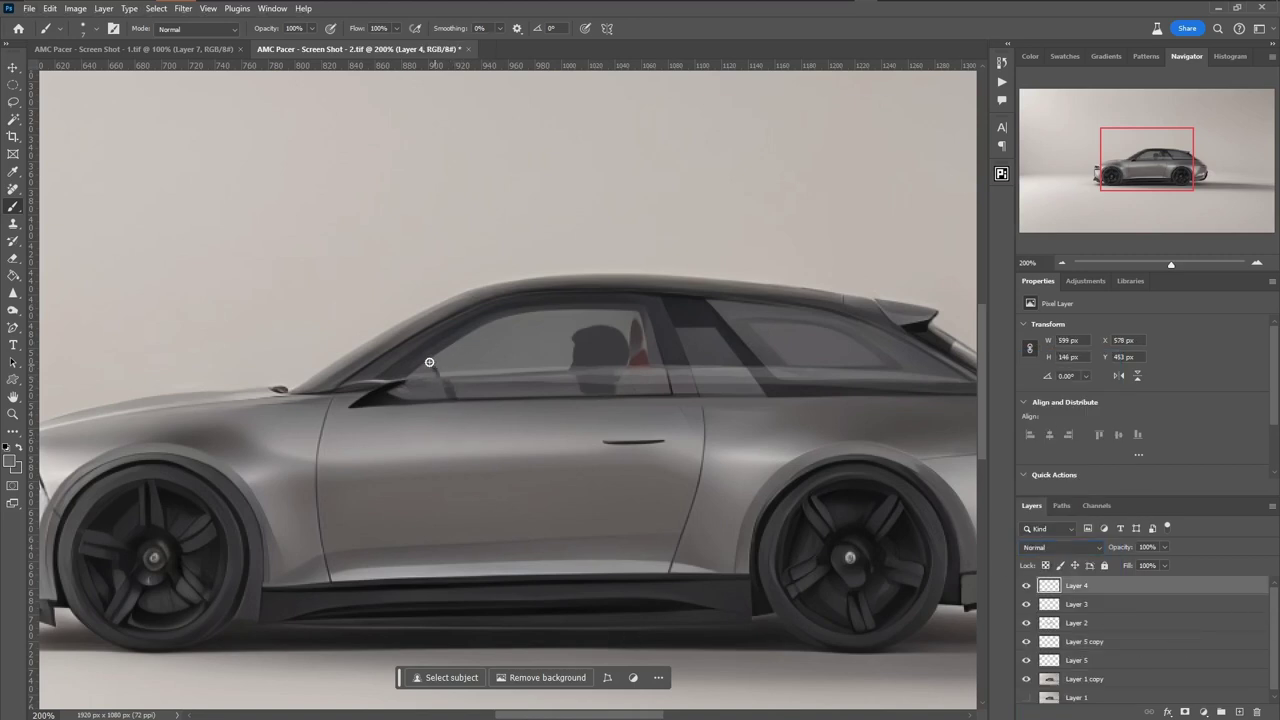
key(ctrl+minus)
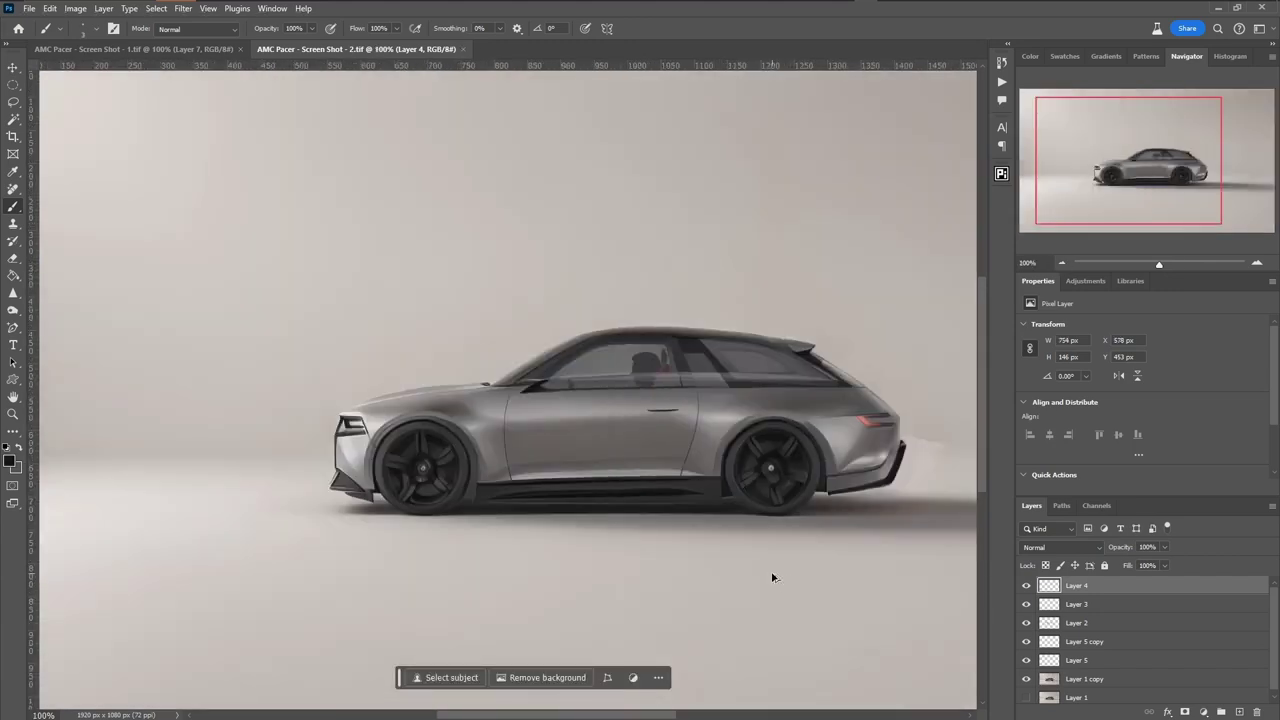
- Stamp the visible image onto new Layer 6 and trial a Spin Blur on the front wheel
key(ctrl+shift+alt+e)
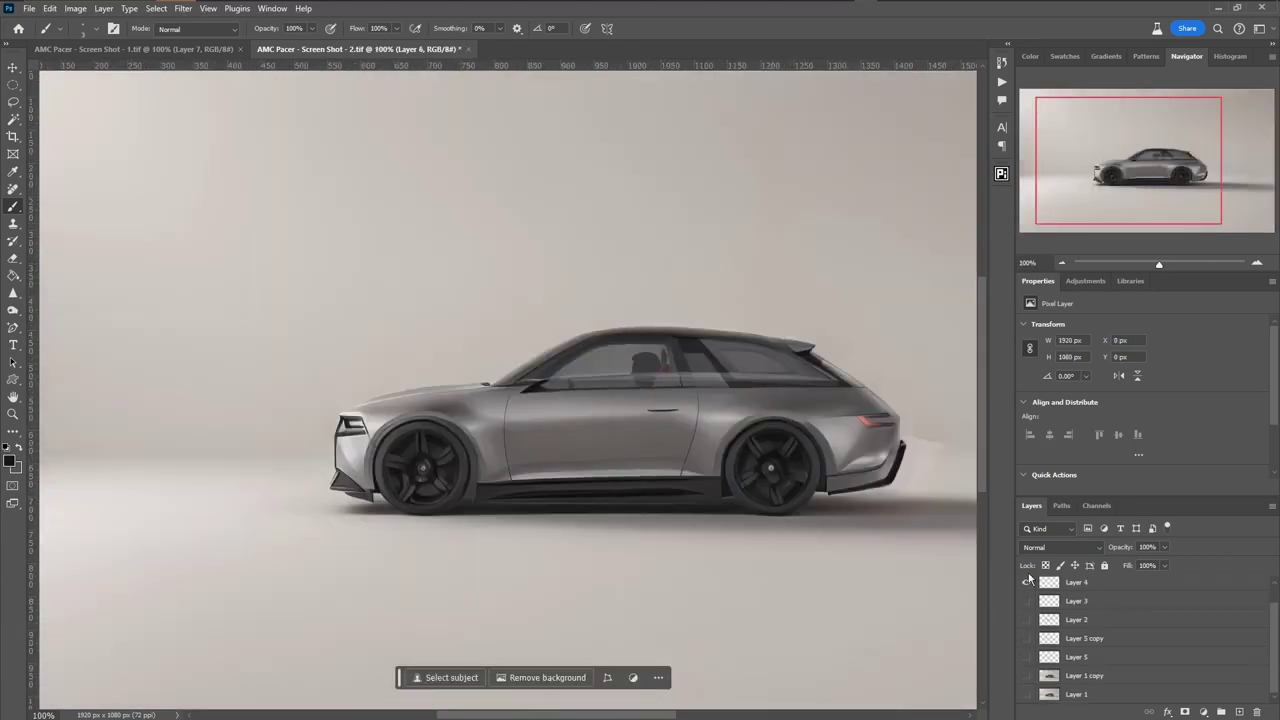
click(183, 8)
click(376, 224)
drag(470, 594, 424, 513)
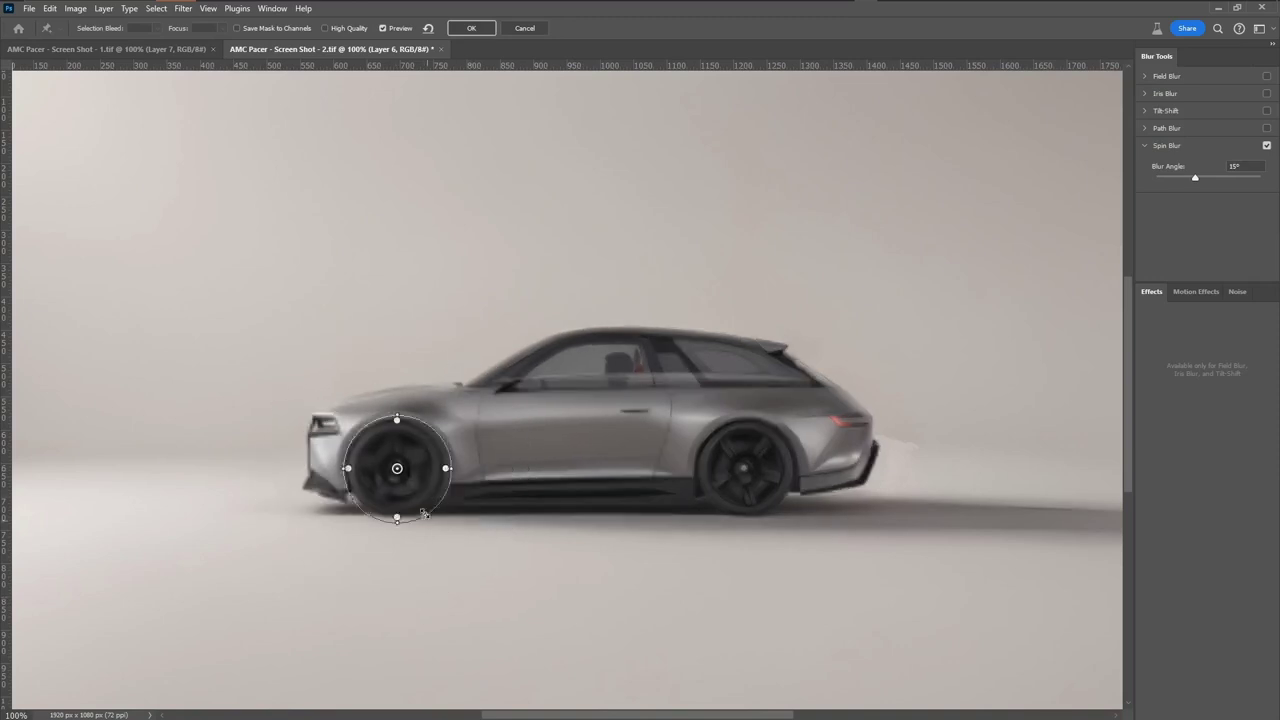
drag(421, 432, 359, 436)
key(Escape)
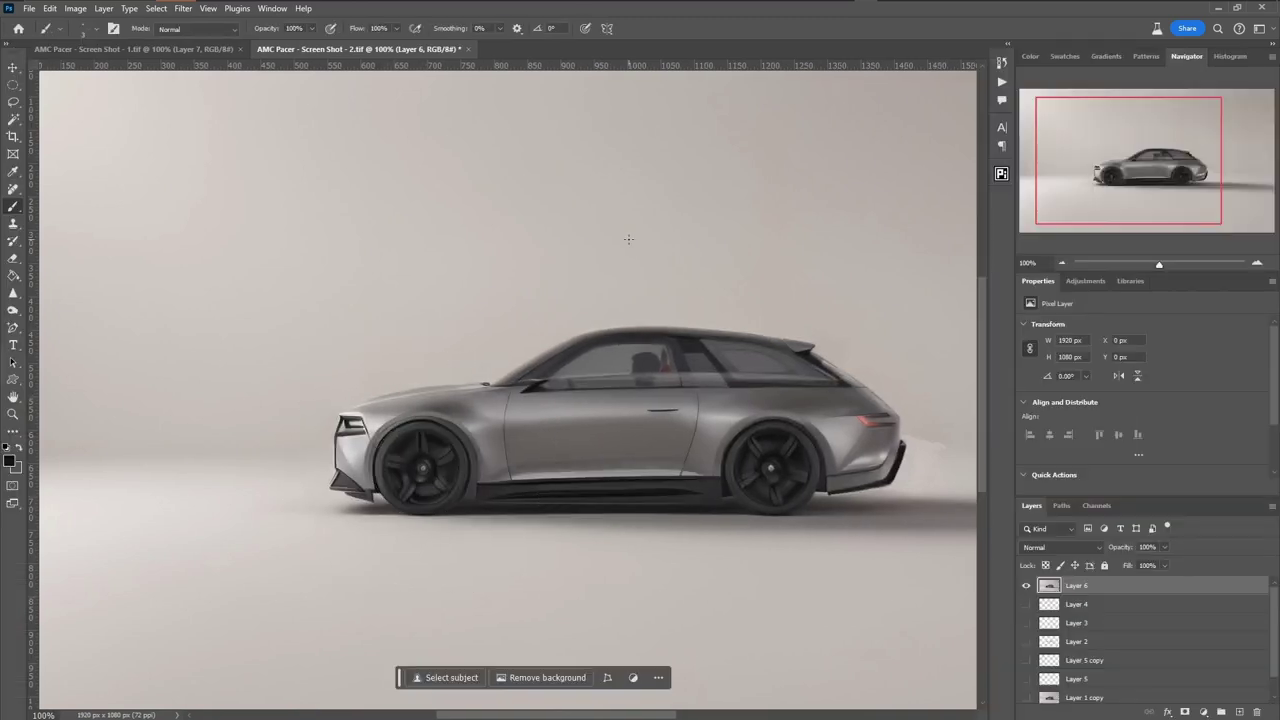
- Apply a Spin Blur circle fitted to the front wheel
click(183, 8)
click(385, 241)
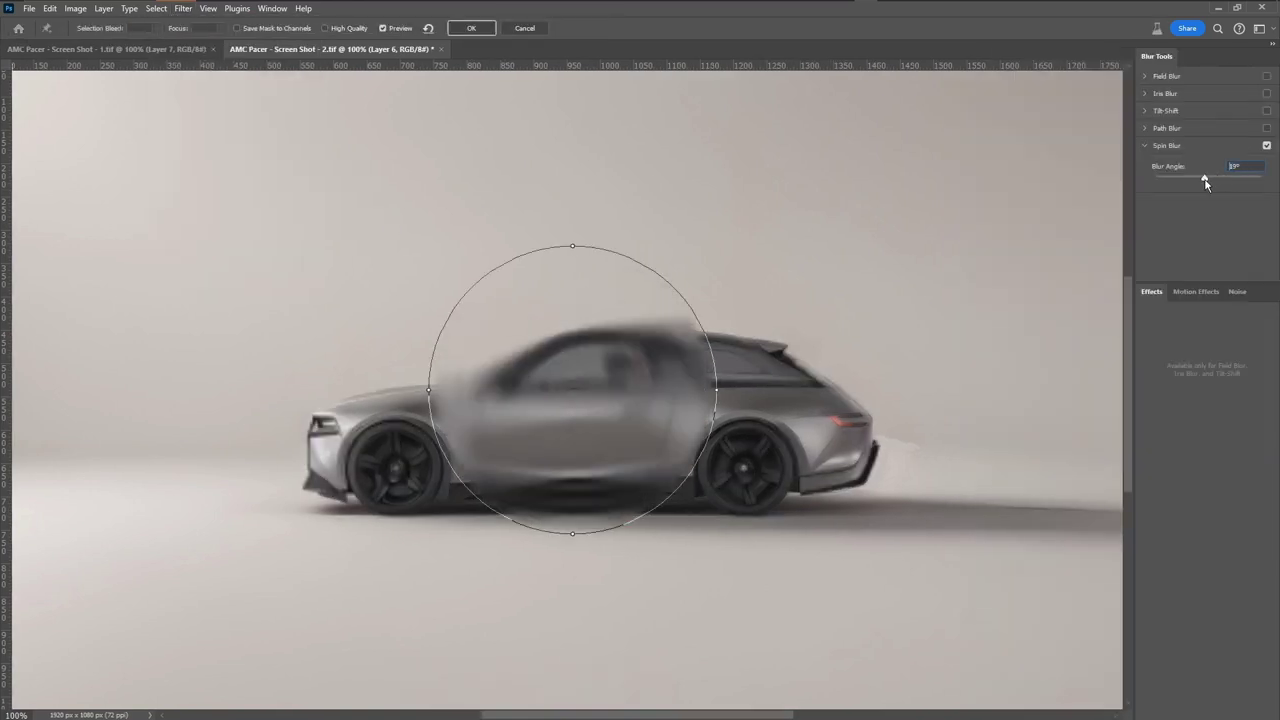
drag(568, 392, 396, 468)
drag(263, 425, 350, 453)
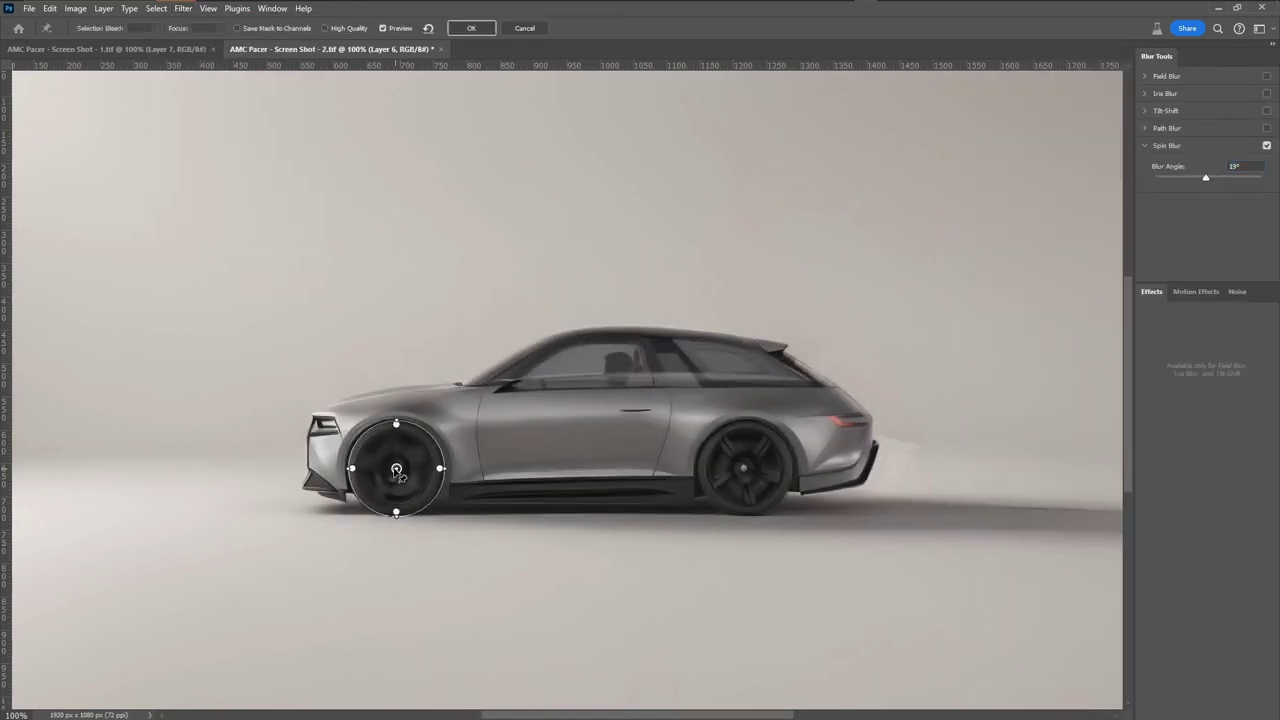
key(Escape)
- Apply a Spin Blur circle fitted to the rear wheel
click(183, 8)
click(385, 241)
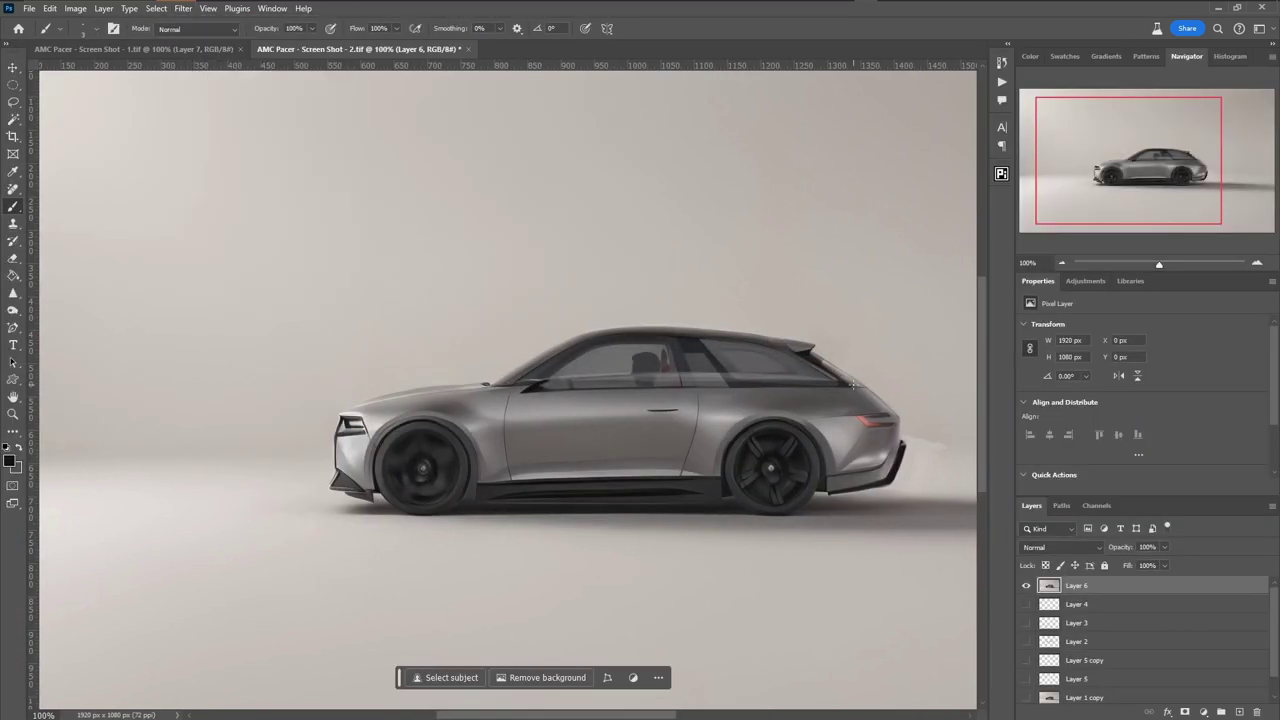
drag(572, 389, 746, 467)
drag(743, 600, 753, 518)
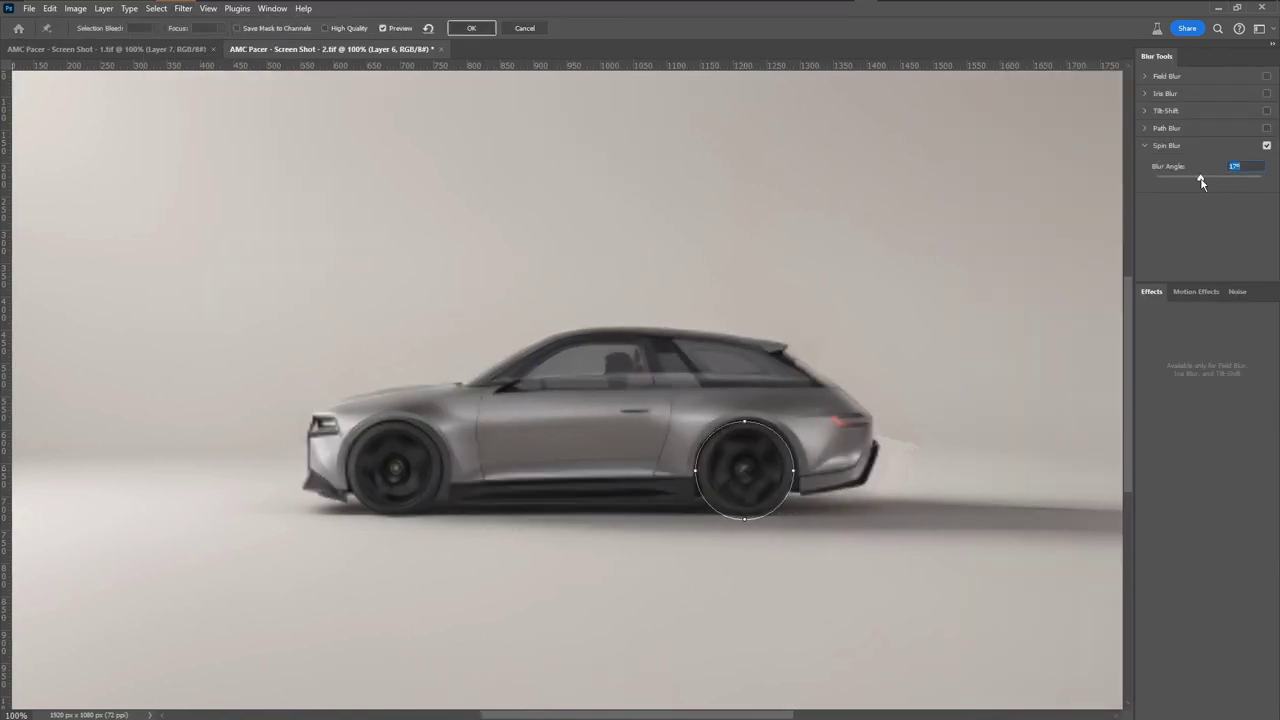
click(471, 28)
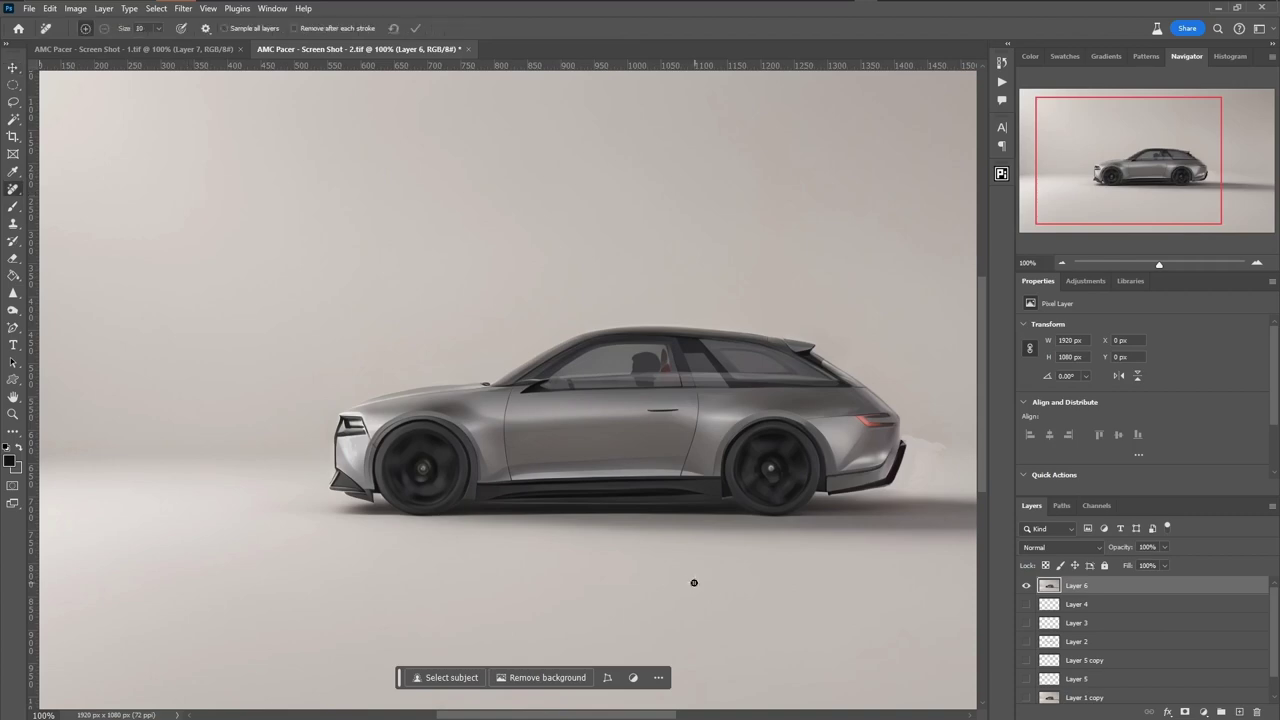
- Remove stray marks behind the rear, on the front bumper and near the rear window
scroll(694, 582, right, 5)
drag(698, 420, 720, 443)
key(ctrl+plus)
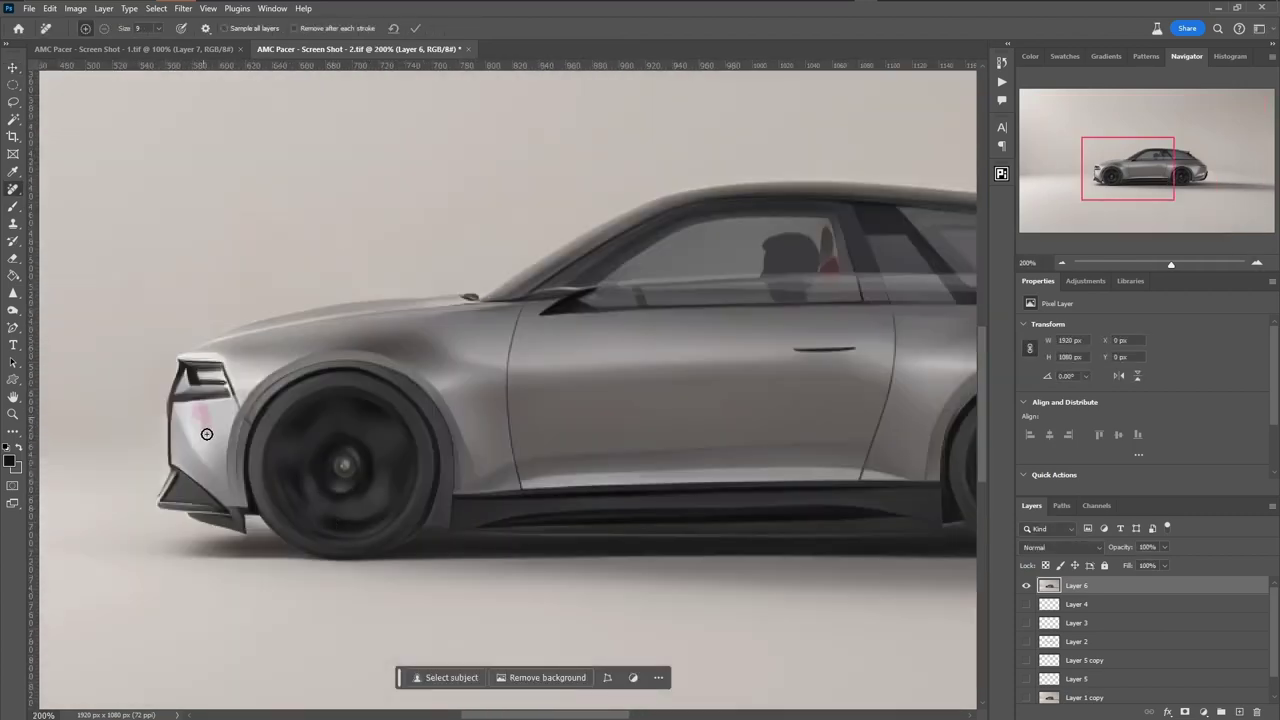
drag(206, 434, 206, 436)
scroll(780, 340, right, 3)
mouse_move(830, 326)
mouse_down()
mouse_move(804, 323)
mouse_move(700, 365)
mouse_up()
scroll(740, 400, right, 5)
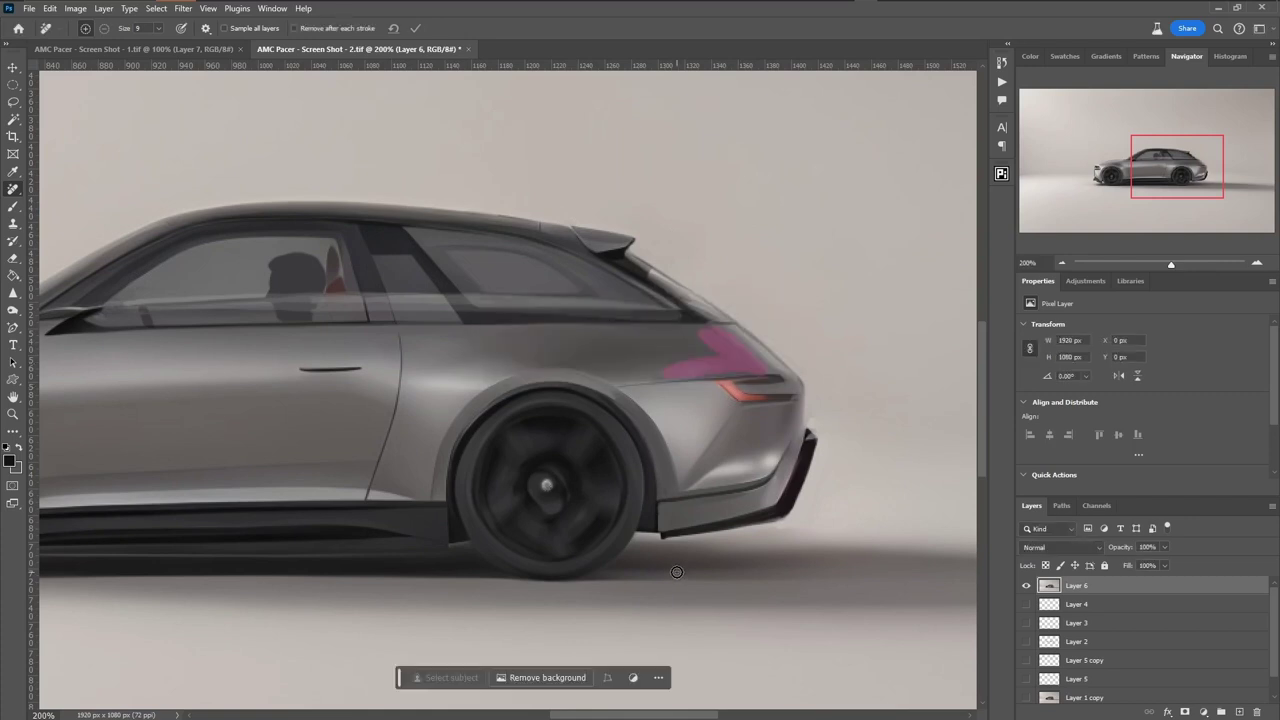
key(b)
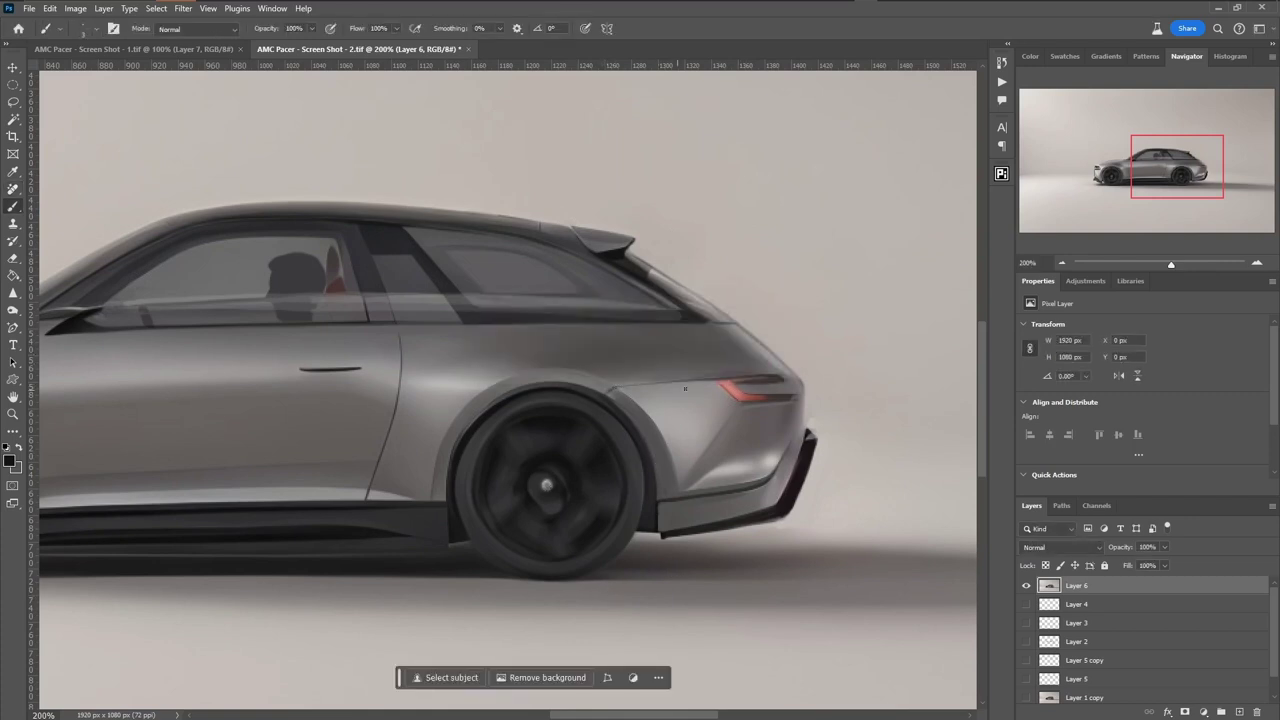